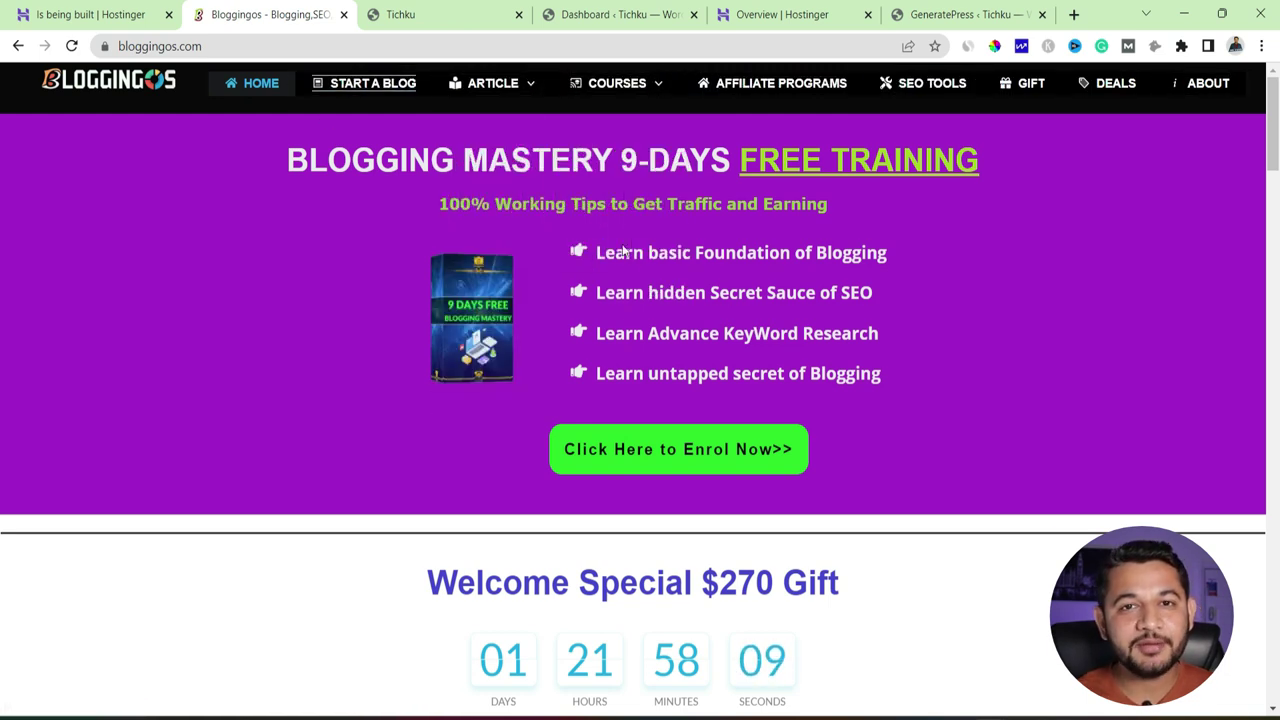
- Look over the Bloggingos homepage down to its footer and open the SEO article category
{"action": "left_click_drag", "start_coordinate": [1265, 140], "coordinate": [1266, 676]}
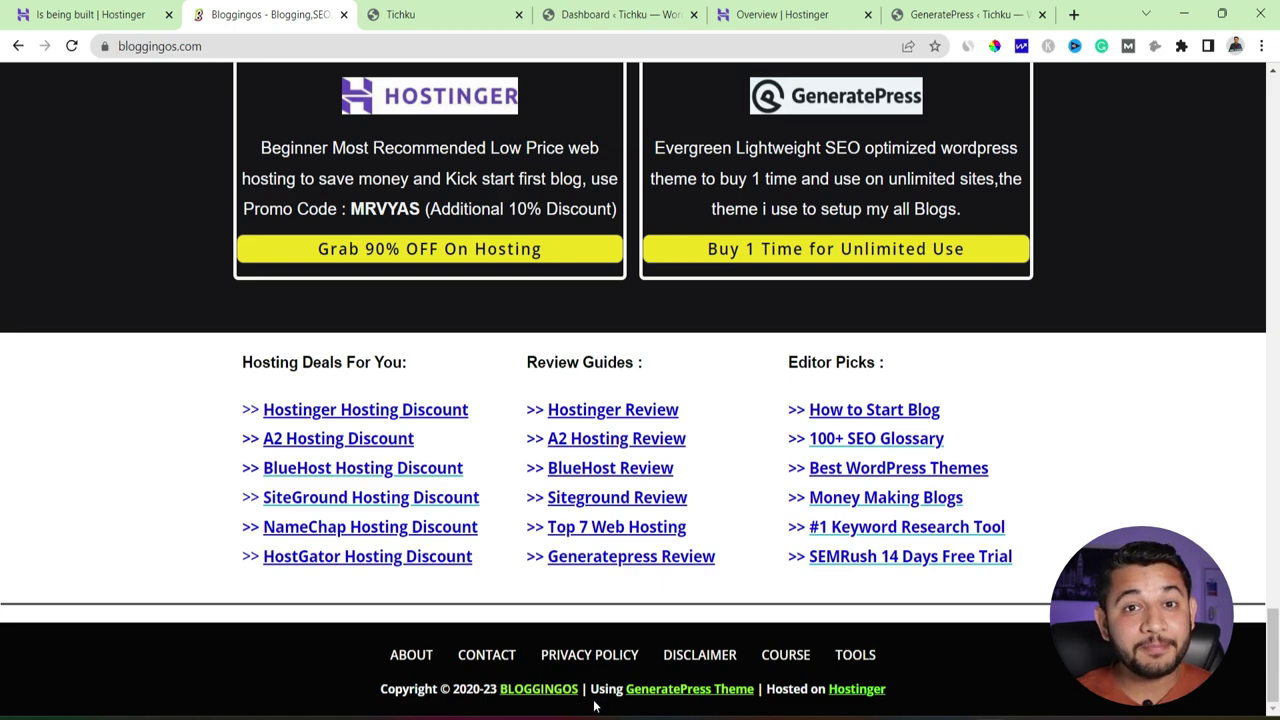
{"action": "left_click", "coordinate": [1260, 660]}
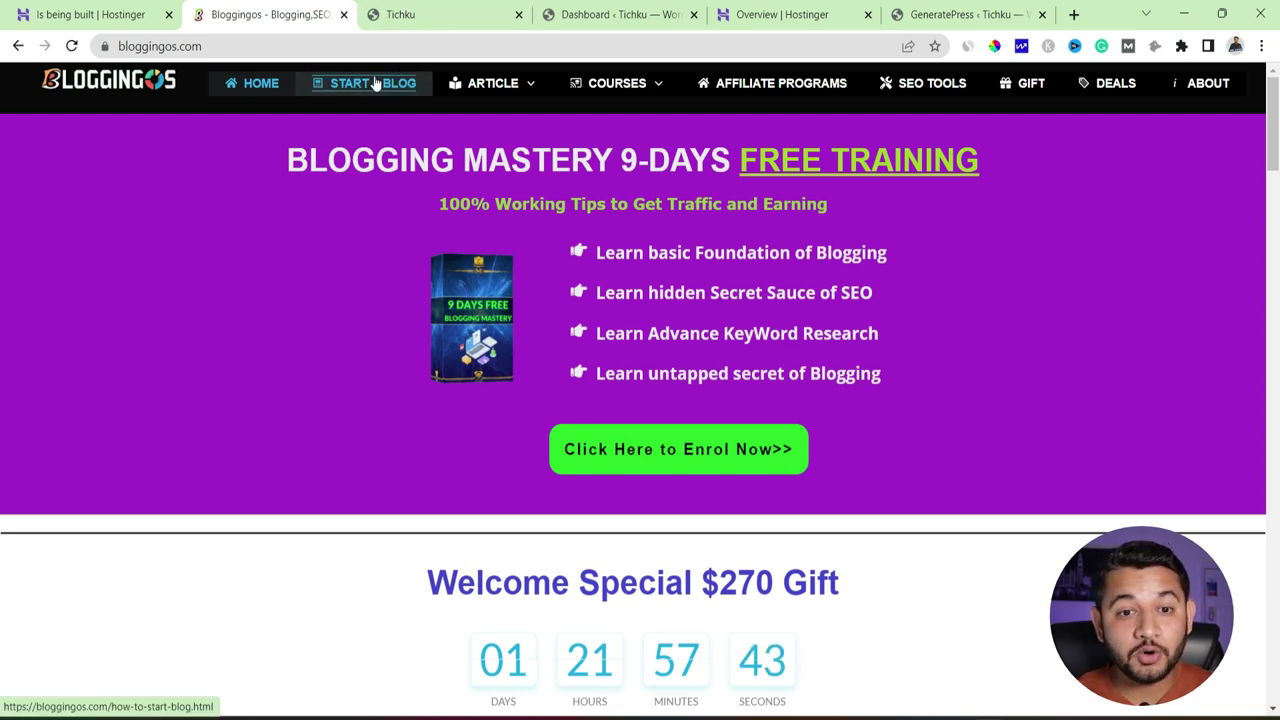
{"action": "mouse_move", "coordinate": [488, 85]}
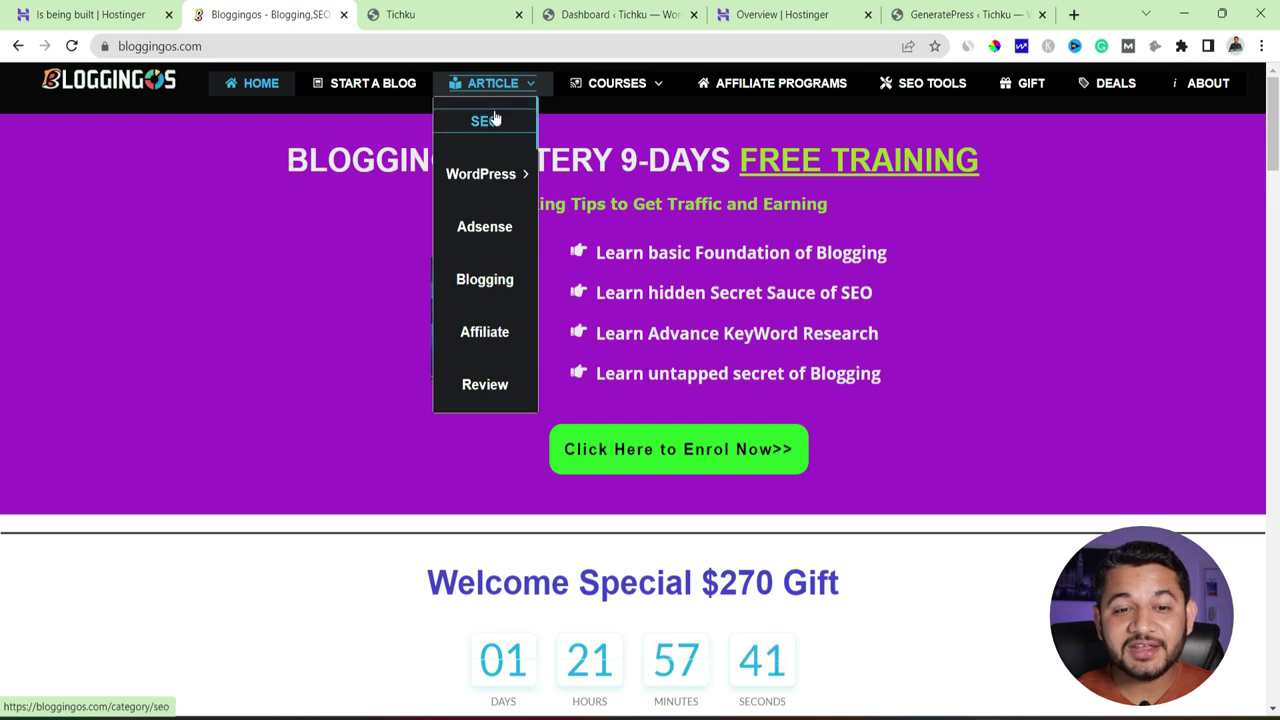
{"action": "left_click", "coordinate": [493, 120]}
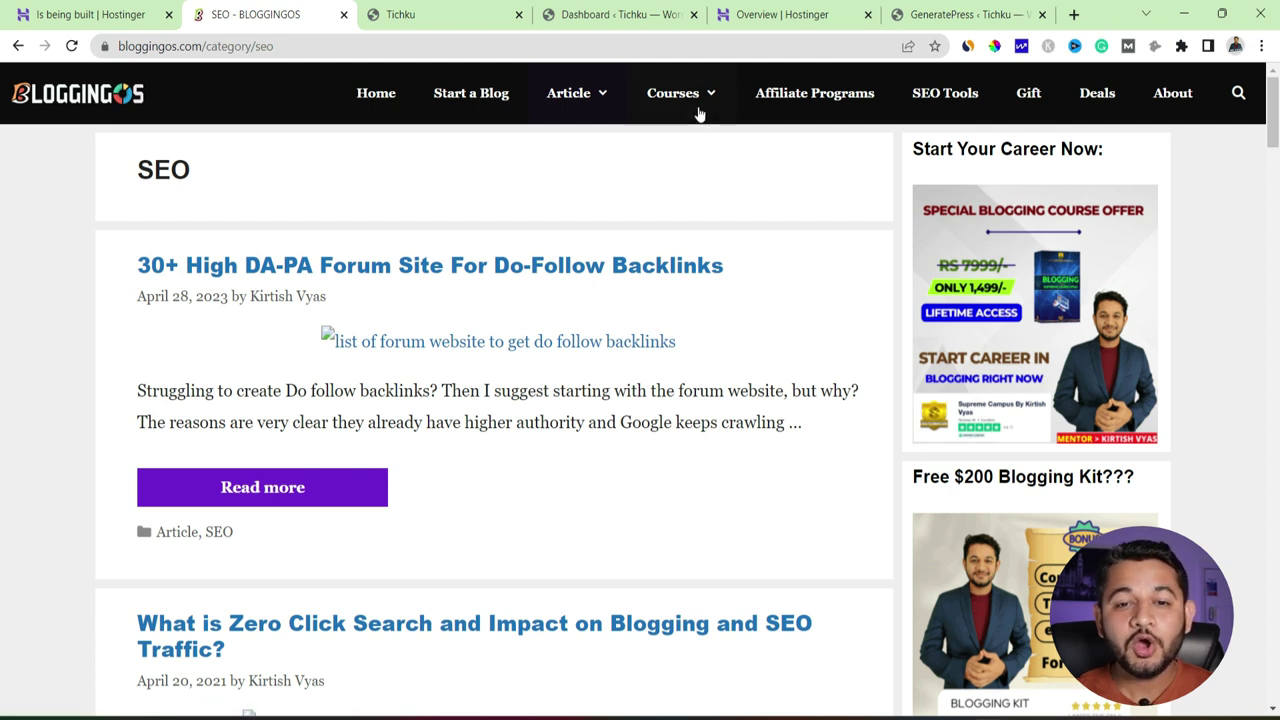
- View the Blogging Course page, return to the SEO category page and look over the available courses
{"action": "mouse_move", "coordinate": [705, 103]}
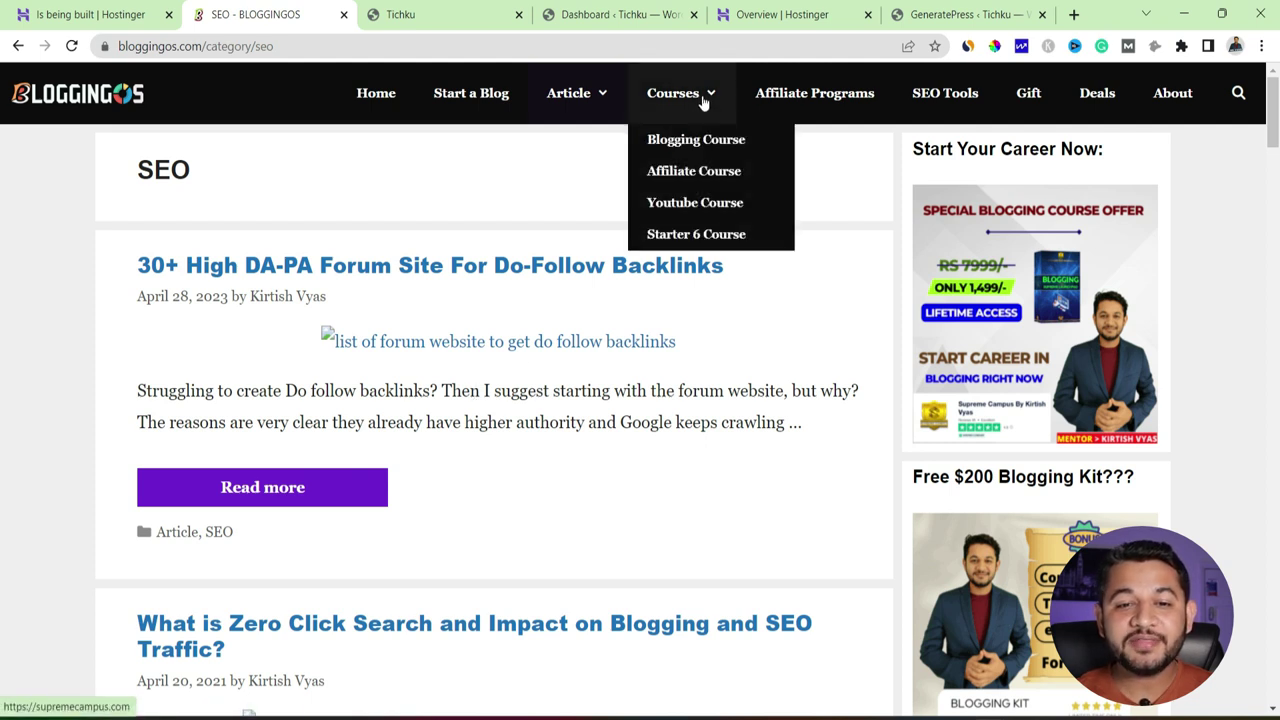
{"action": "left_click", "coordinate": [718, 155]}
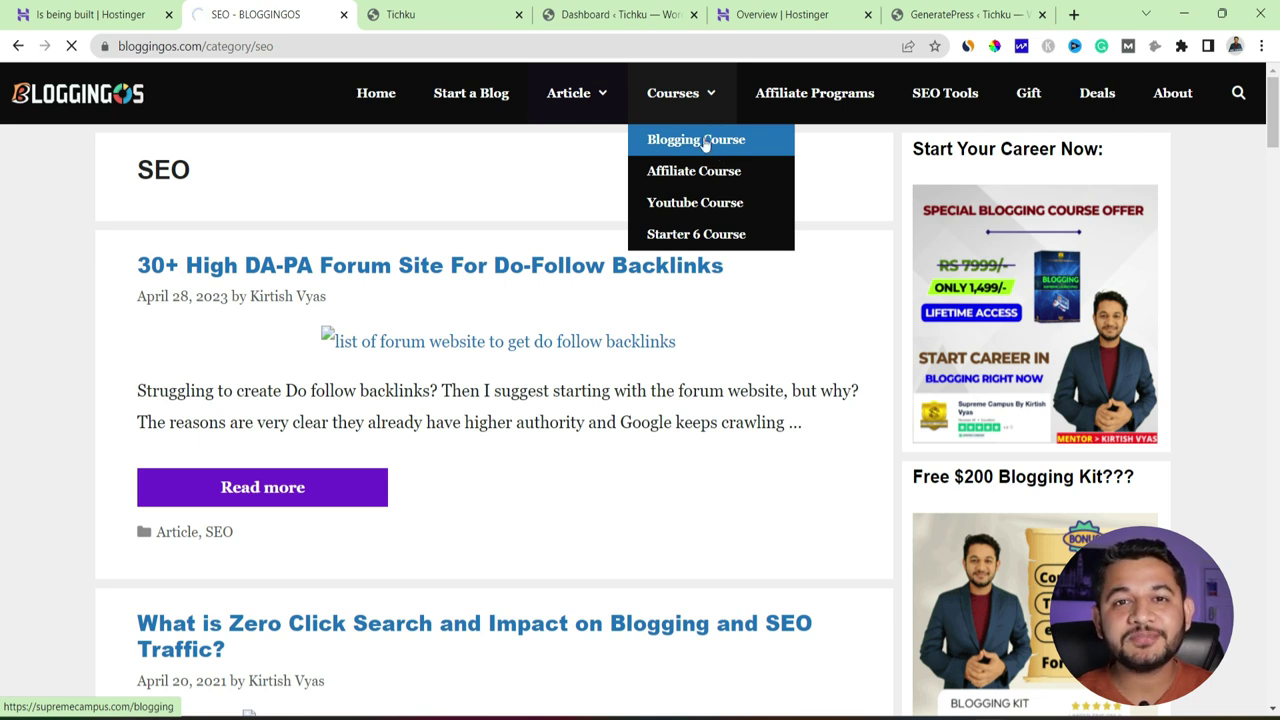
{"action": "left_click", "coordinate": [72, 46]}
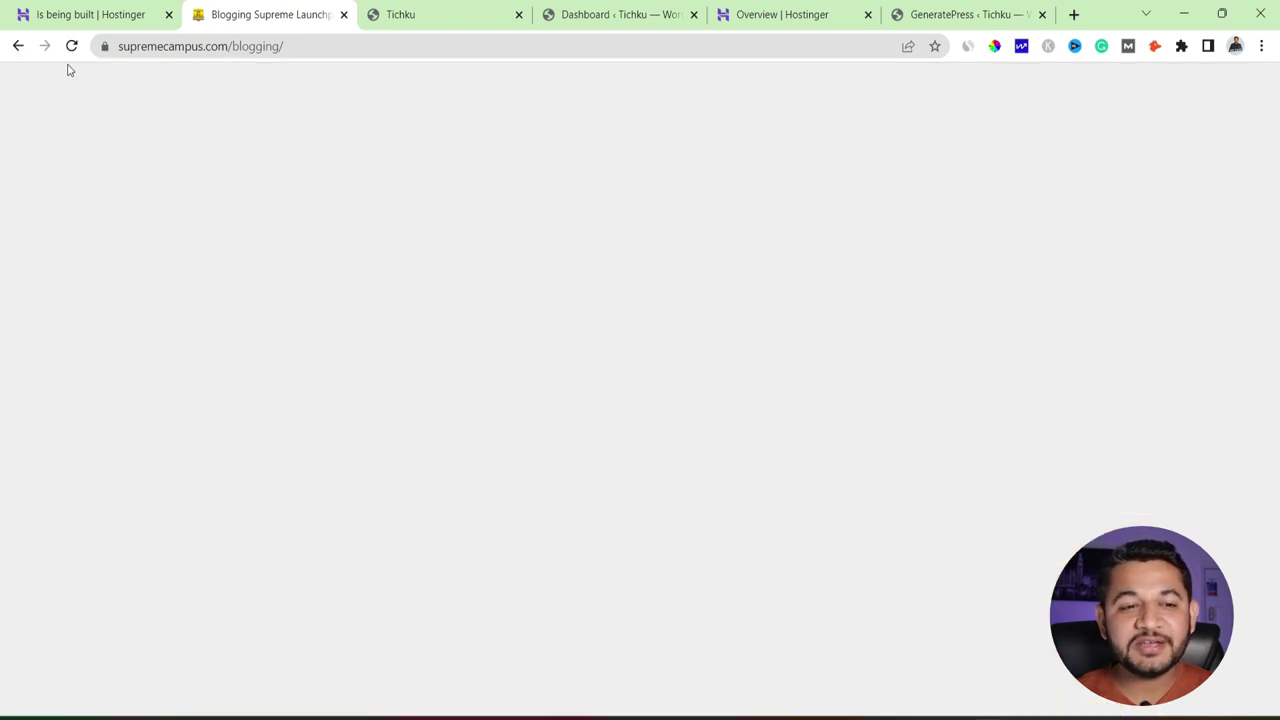
{"action": "left_click", "coordinate": [18, 46]}
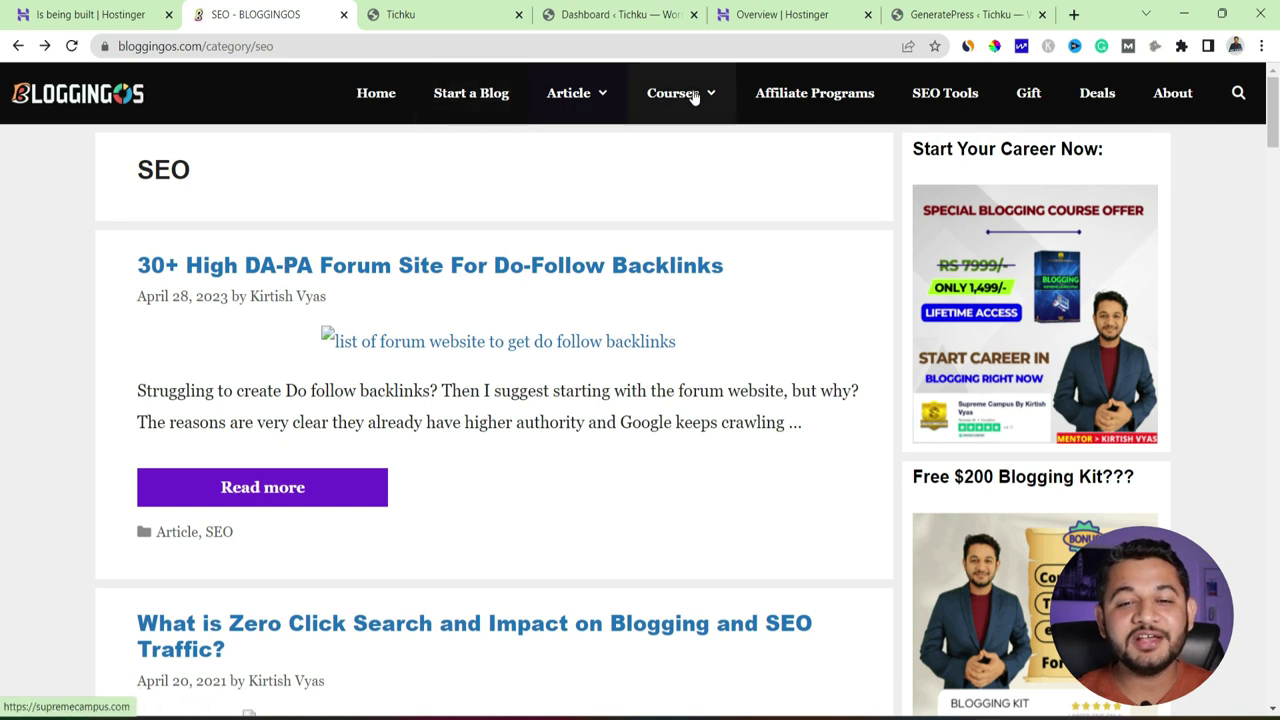
{"action": "mouse_move", "coordinate": [695, 95]}
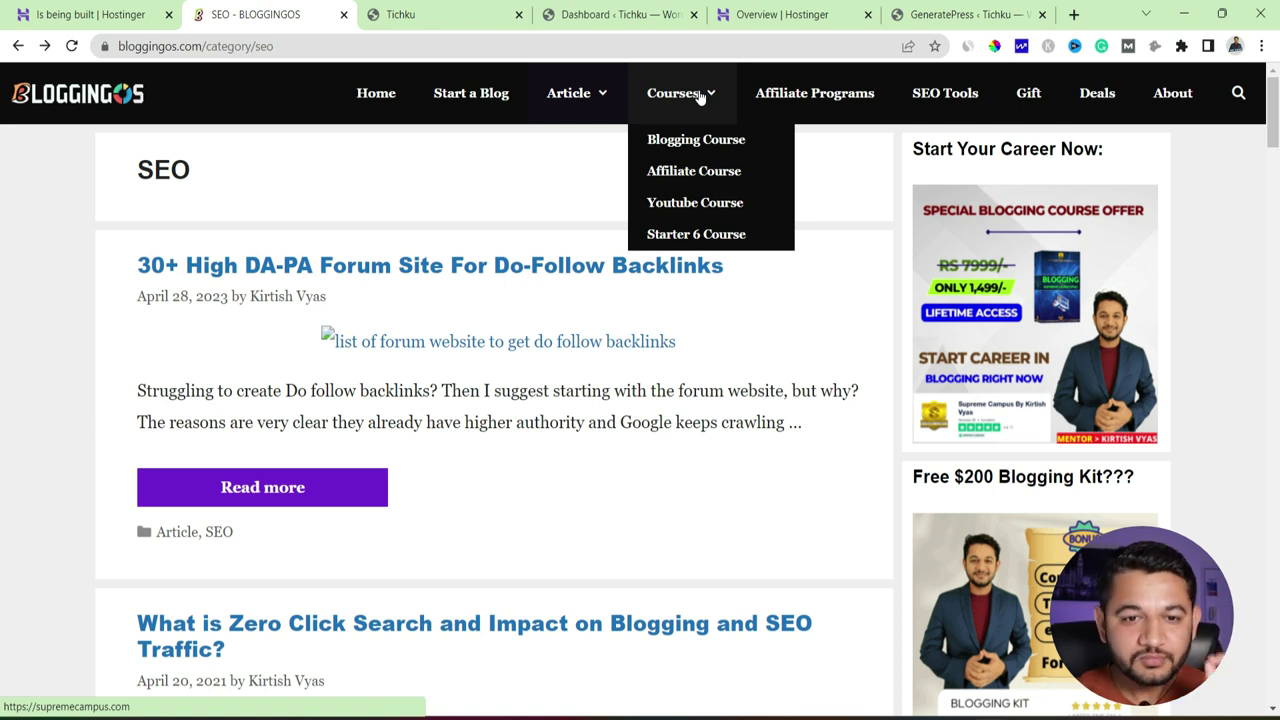
- In the Tichku WordPress admin, add a post category named "blogging"
{"action": "left_click", "coordinate": [651, 8]}
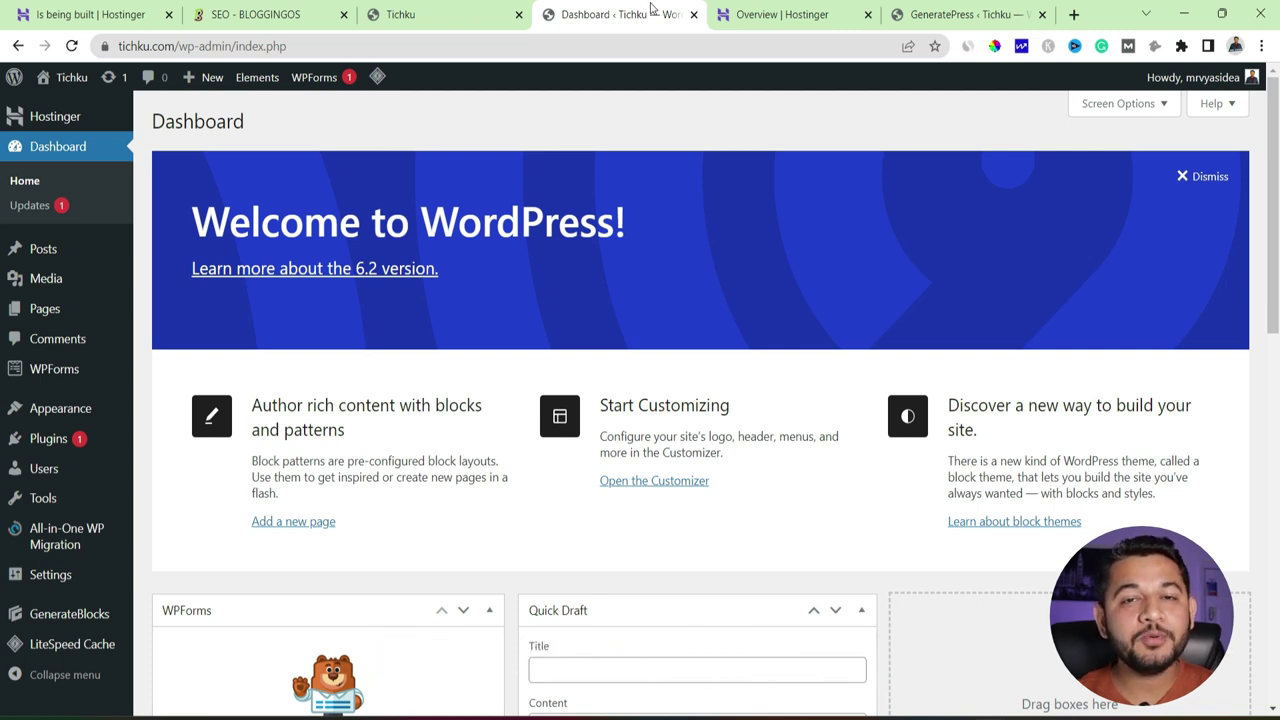
{"action": "mouse_move", "coordinate": [51, 249]}
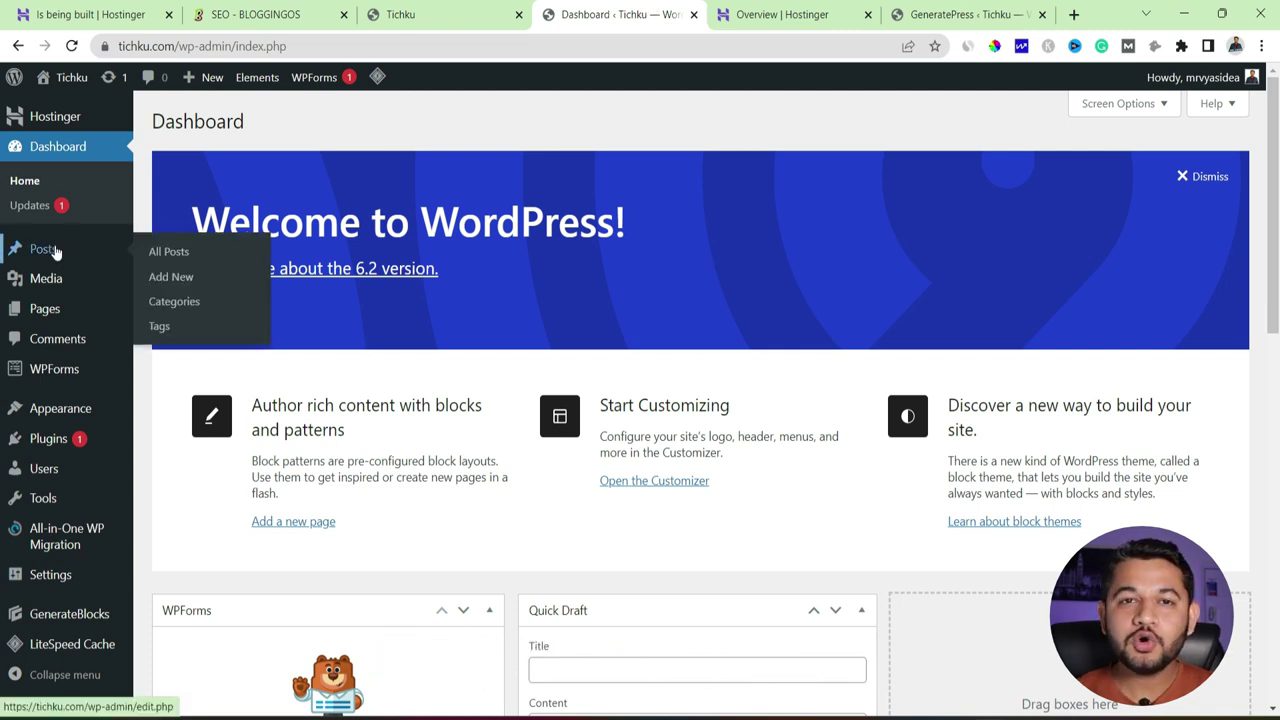
{"action": "left_click", "coordinate": [174, 302]}
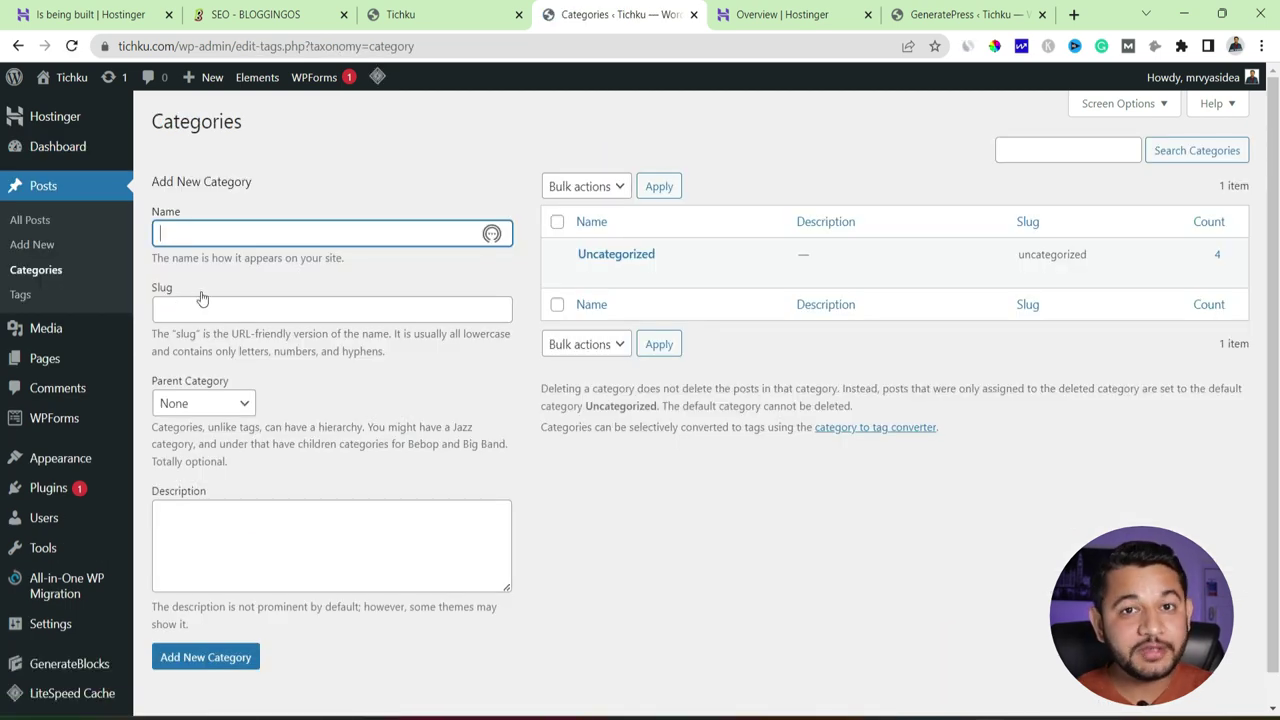
{"action": "left_click", "coordinate": [240, 230]}
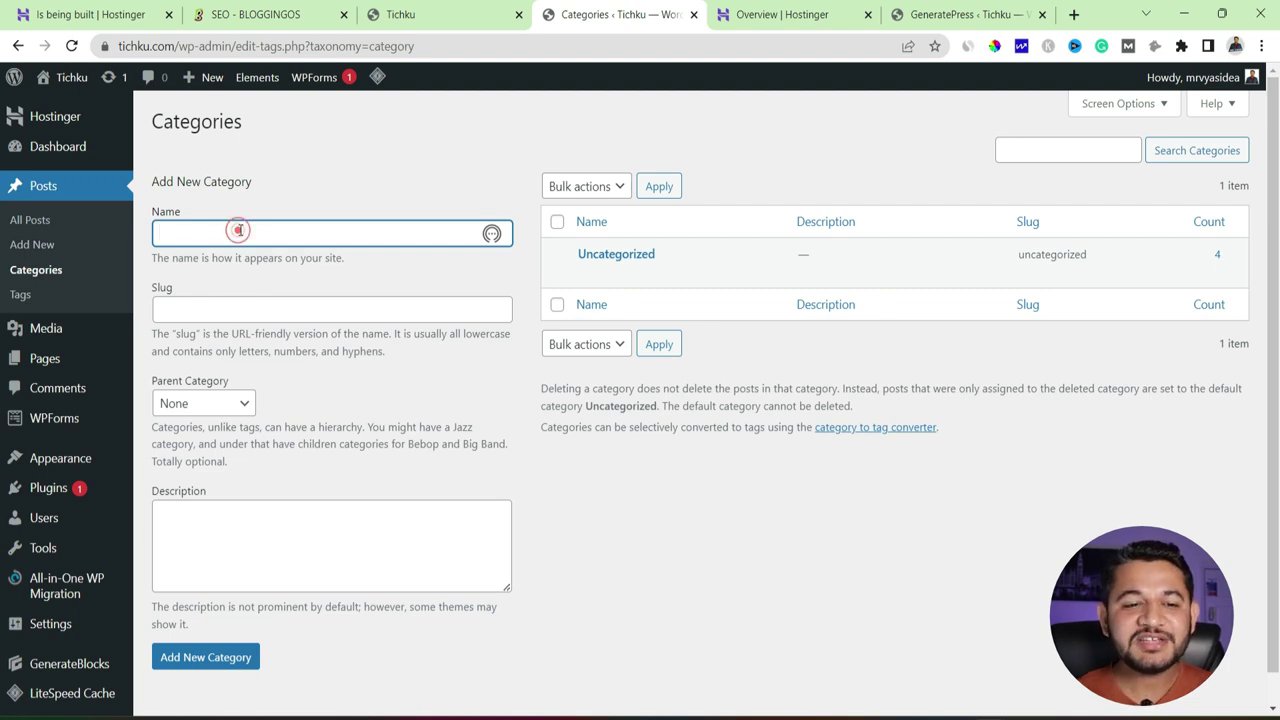
{"action": "type", "text": "blogging"}
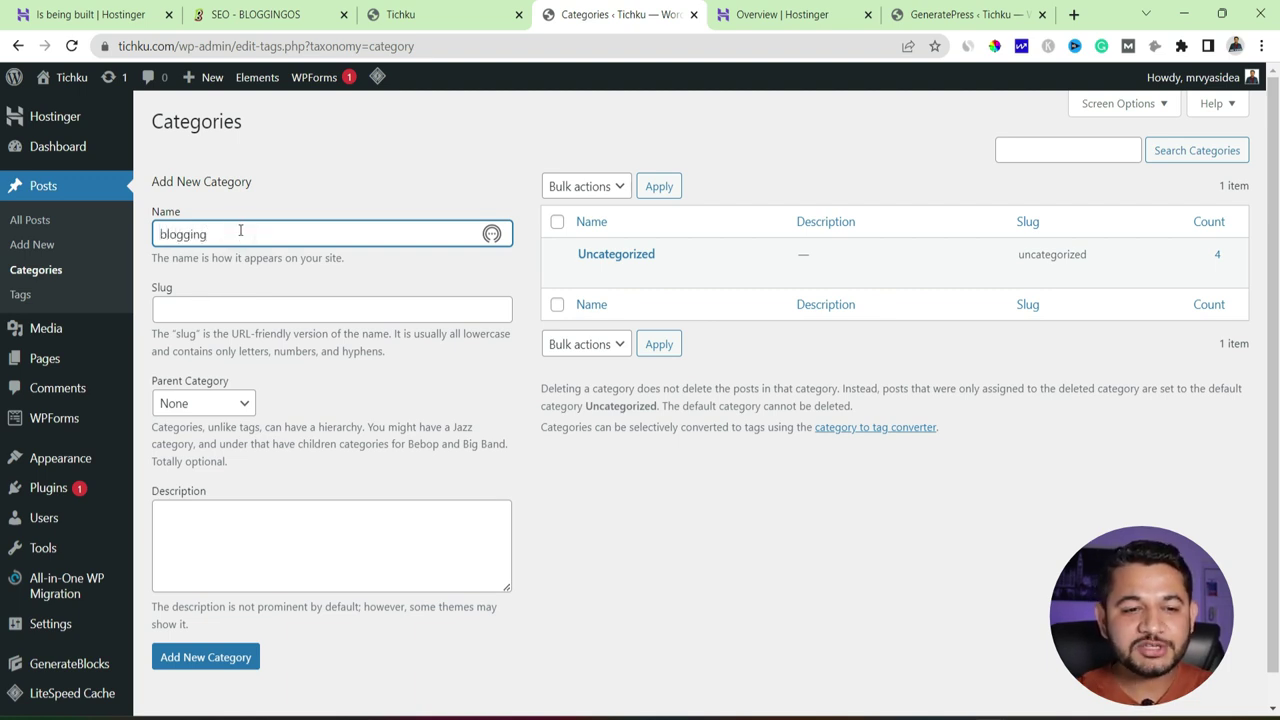
{"action": "left_click", "coordinate": [182, 667]}
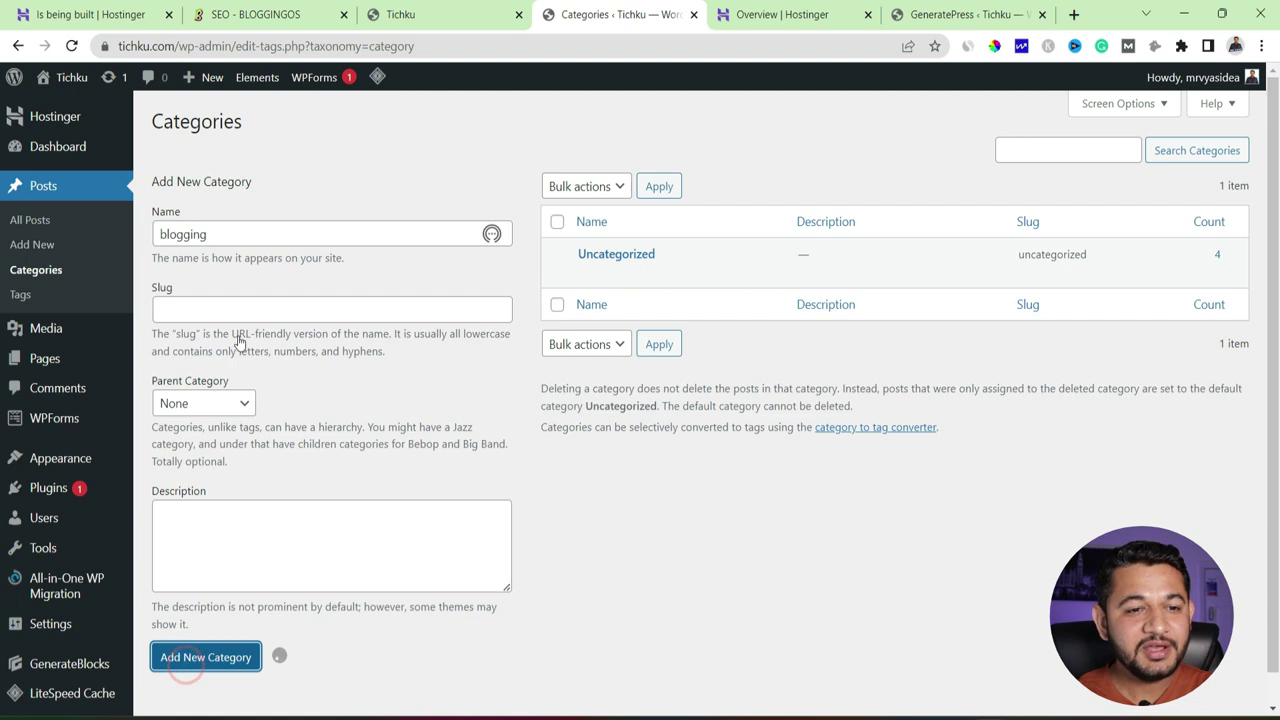
- Add two more post categories named "affiliate marketing" and "youtube"
{"action": "left_click", "coordinate": [223, 286]}
{"action": "type", "text": "affi"}
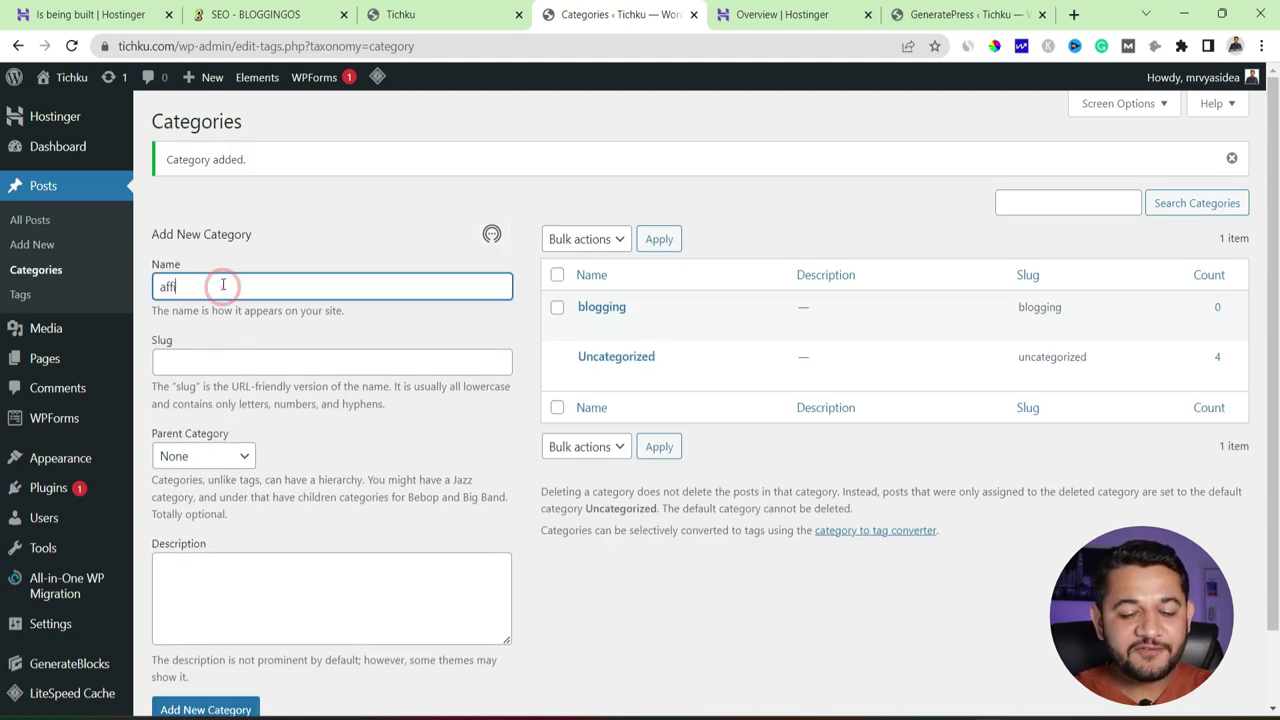
{"action": "type", "text": "liate marketing"}
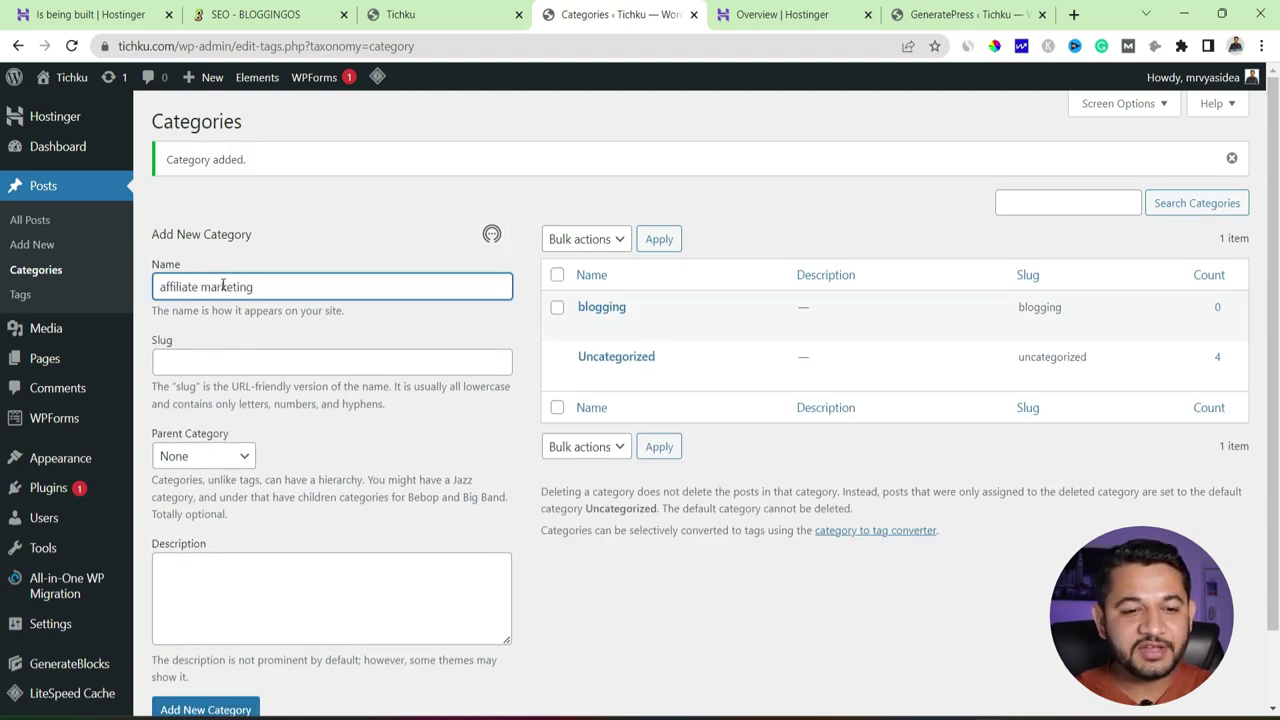
{"action": "left_click", "coordinate": [172, 709]}
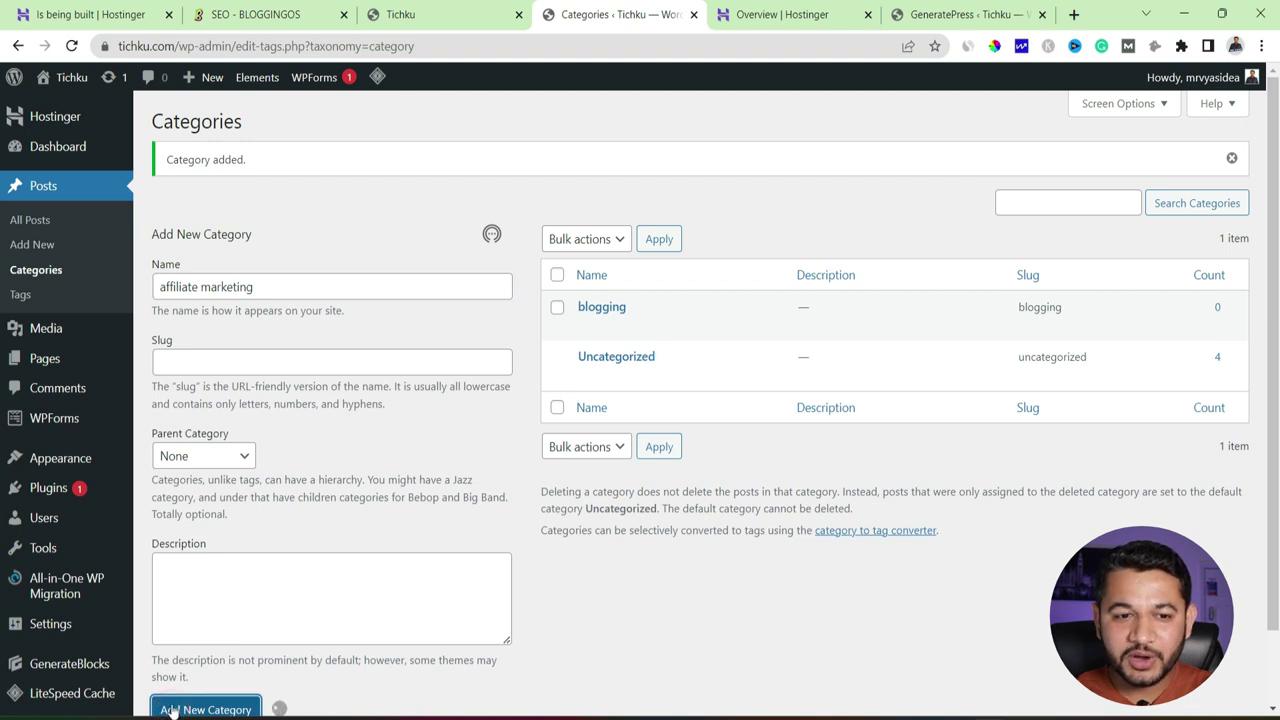
{"action": "left_click", "coordinate": [226, 282]}
{"action": "type", "text": "youtube"}
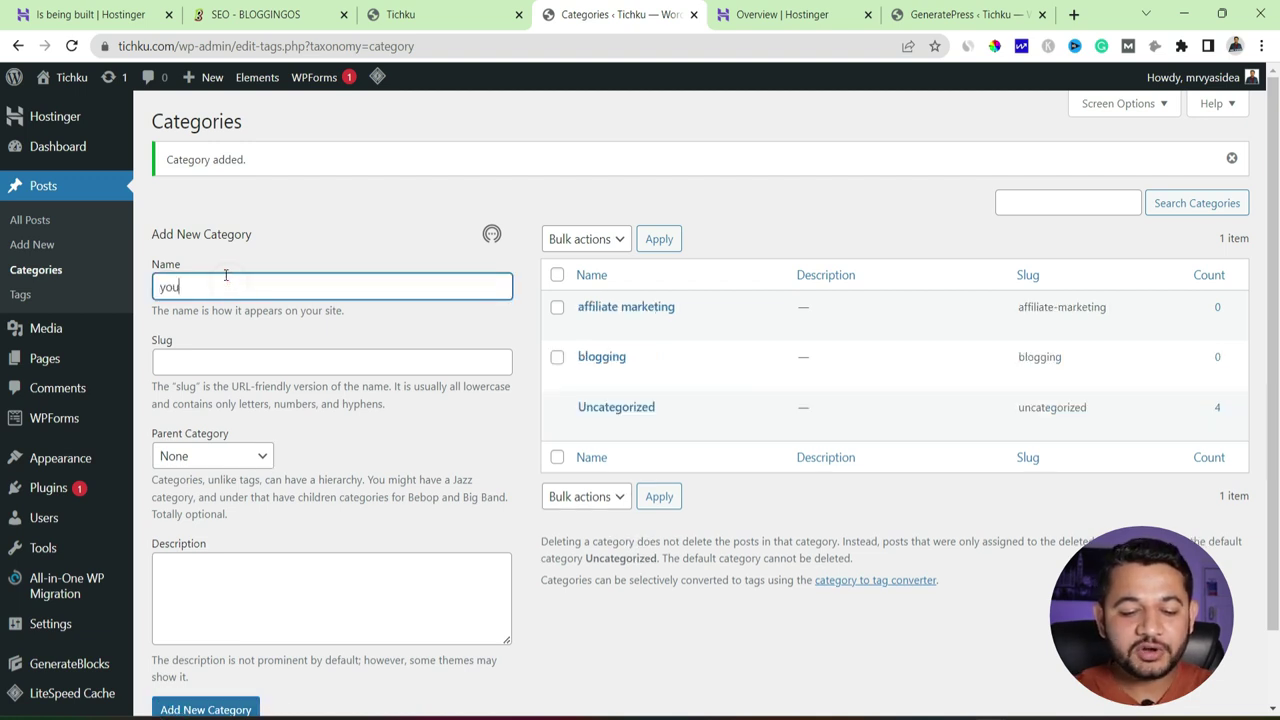
{"action": "left_click", "coordinate": [172, 707]}
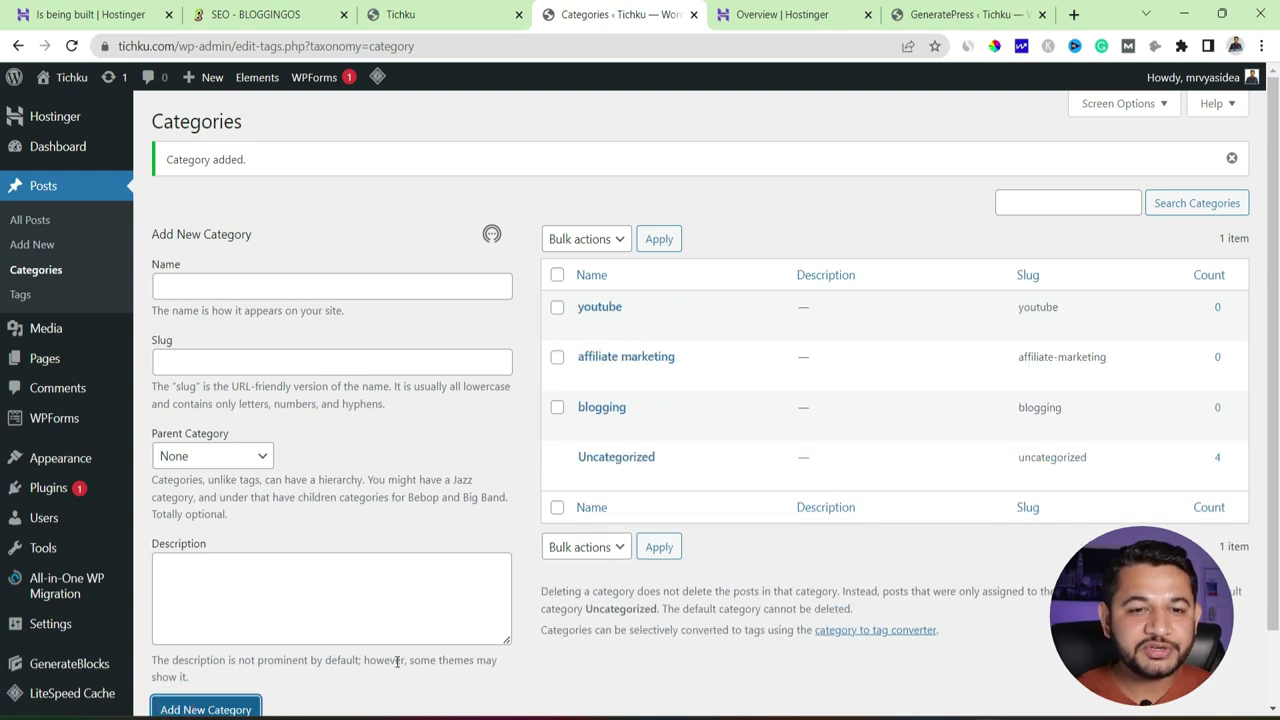
- Look through the Tichku homepage and compare its navigation with the Bloggingos site and the category list
{"action": "left_click", "coordinate": [440, 14]}
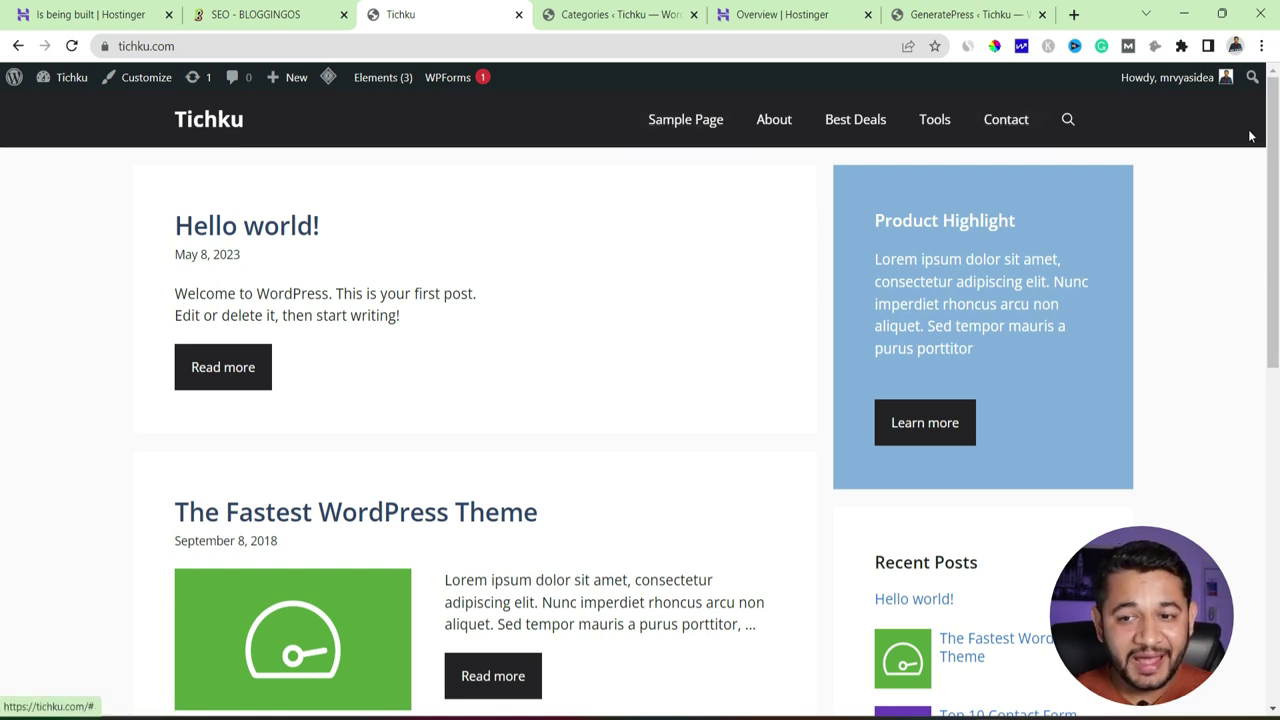
{"action": "scroll", "coordinate": [1000, 400], "scroll_direction": "down", "scroll_amount": 12}
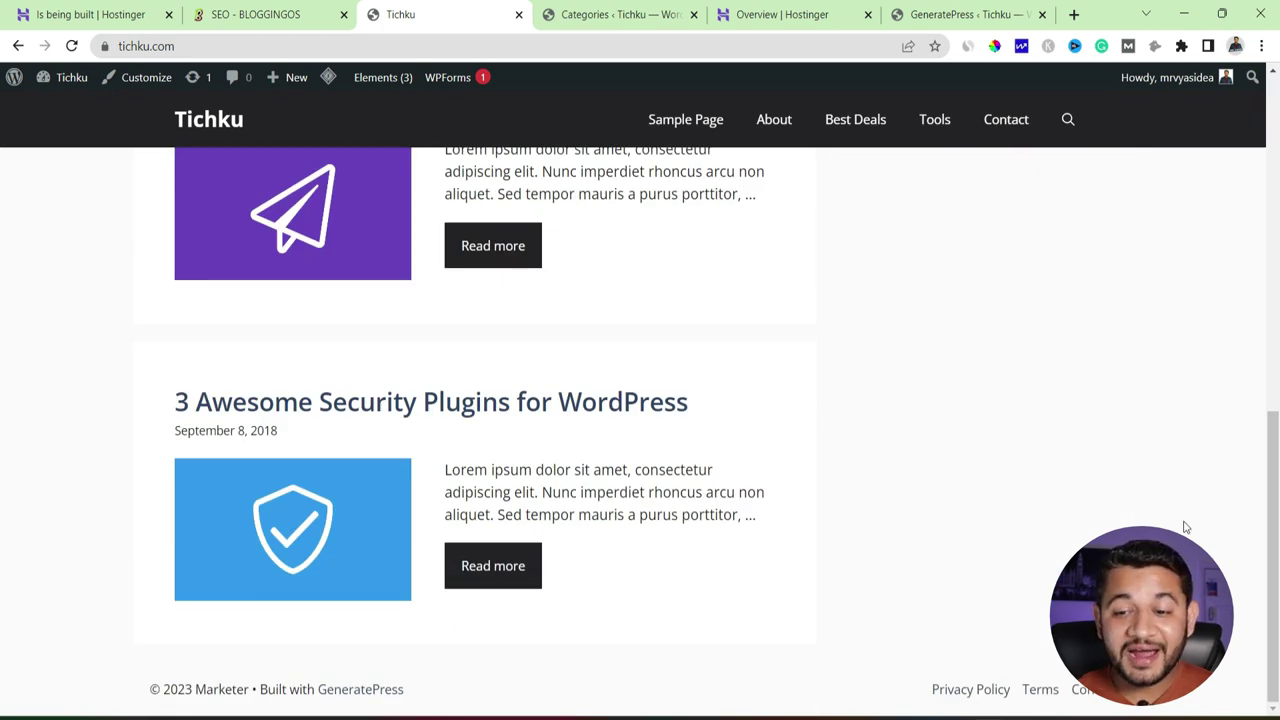
{"action": "scroll", "coordinate": [1000, 400], "scroll_direction": "up", "scroll_amount": 12}
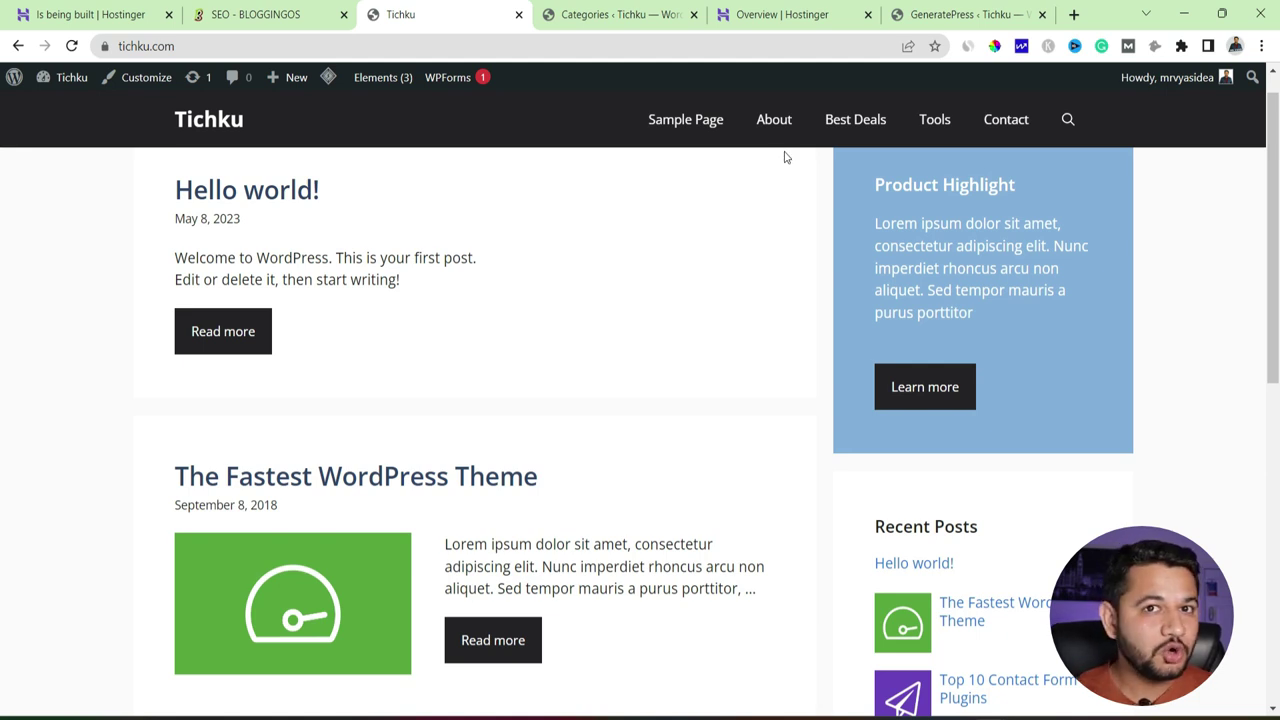
{"action": "left_click", "coordinate": [232, 14]}
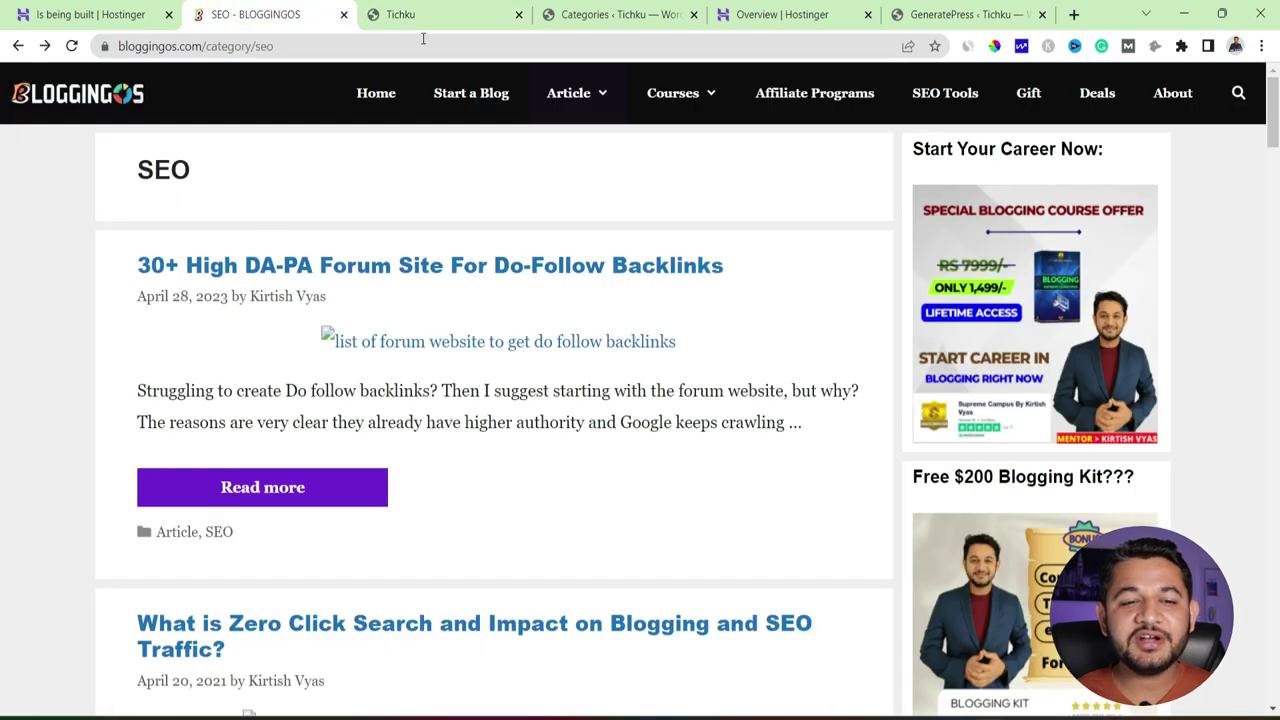
{"action": "left_click", "coordinate": [618, 14]}
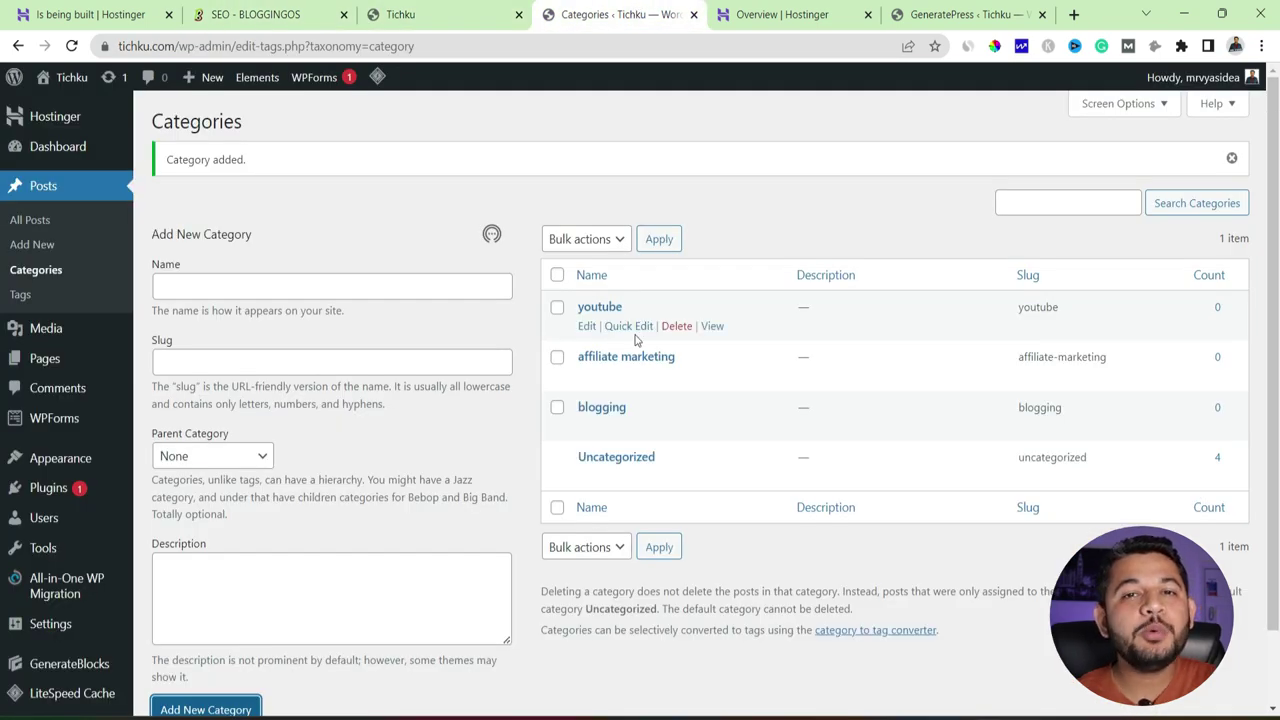
{"action": "left_click", "coordinate": [438, 14]}
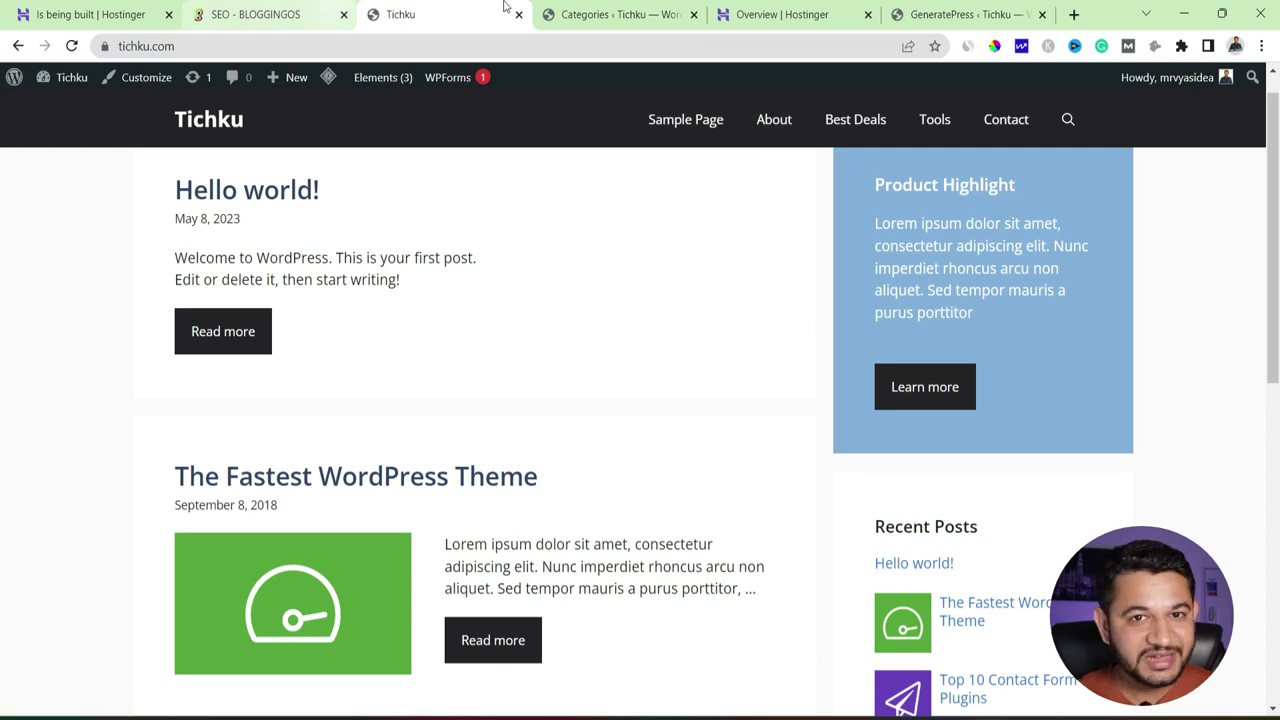
- Begin a new navigation menu for the Tichku site and name it "Primary- Menu"
{"action": "left_click", "coordinate": [650, 12]}
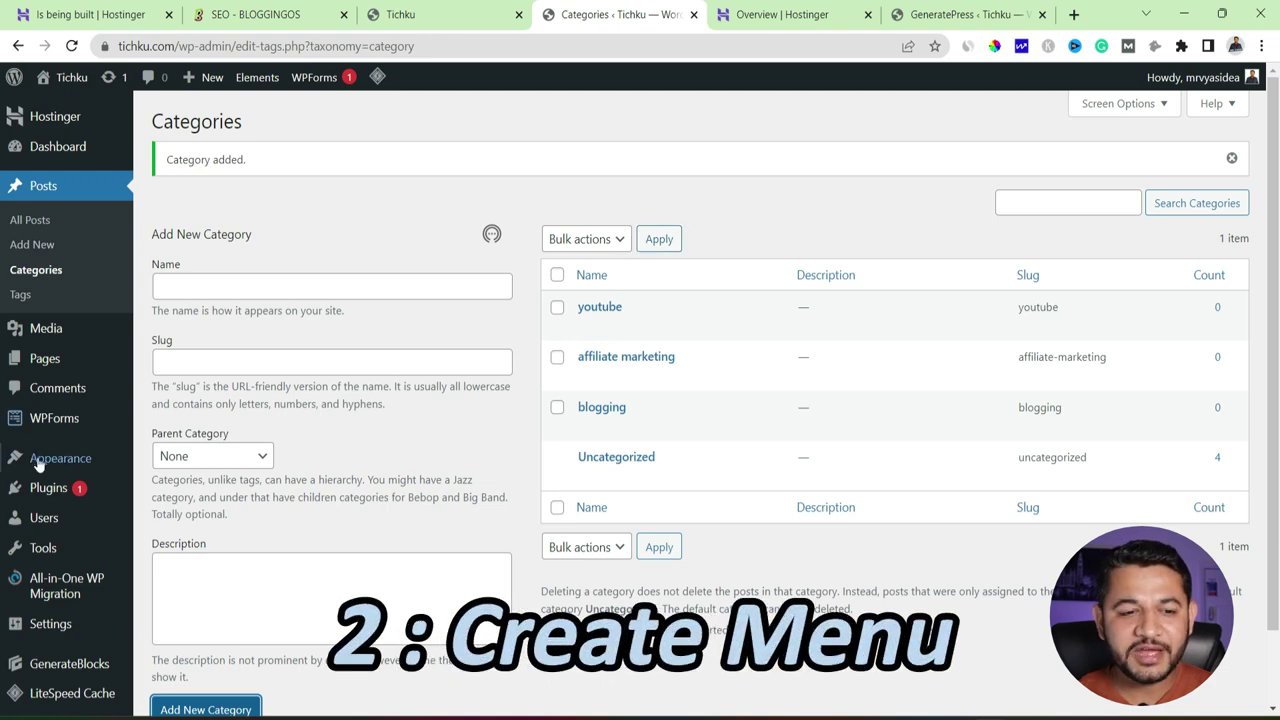
{"action": "mouse_move", "coordinate": [40, 462]}
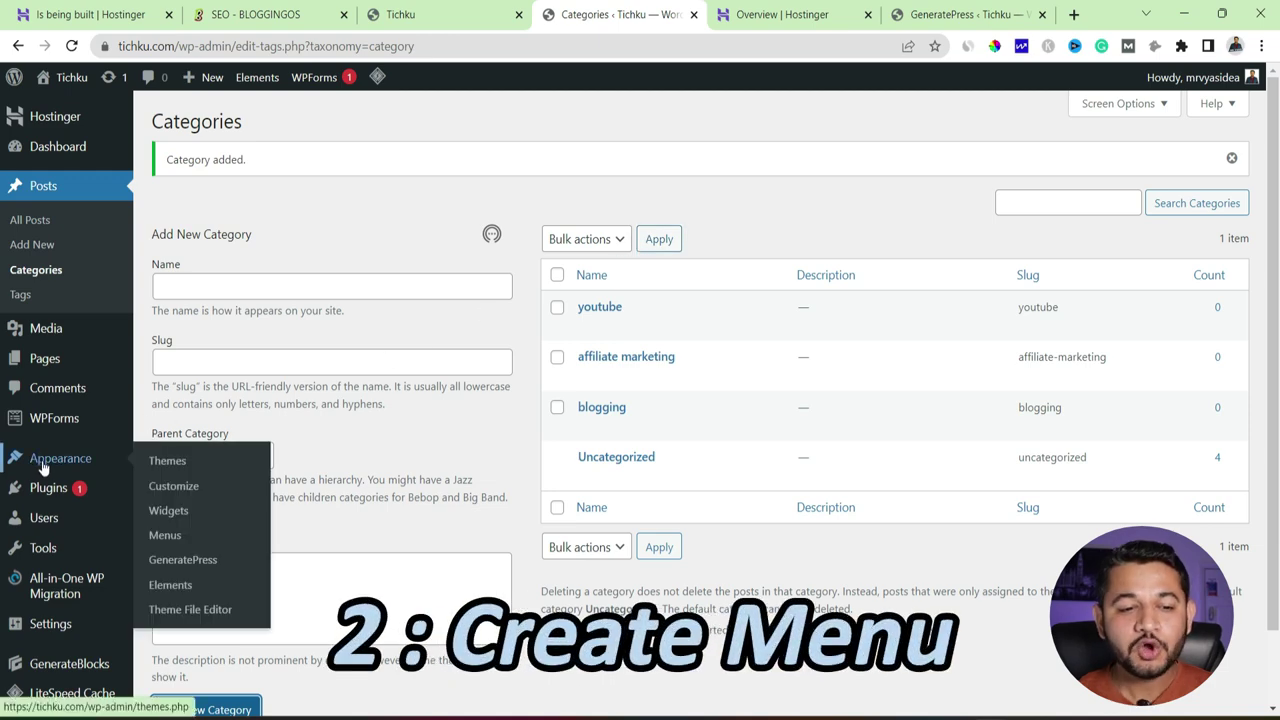
{"action": "left_click", "coordinate": [170, 537]}
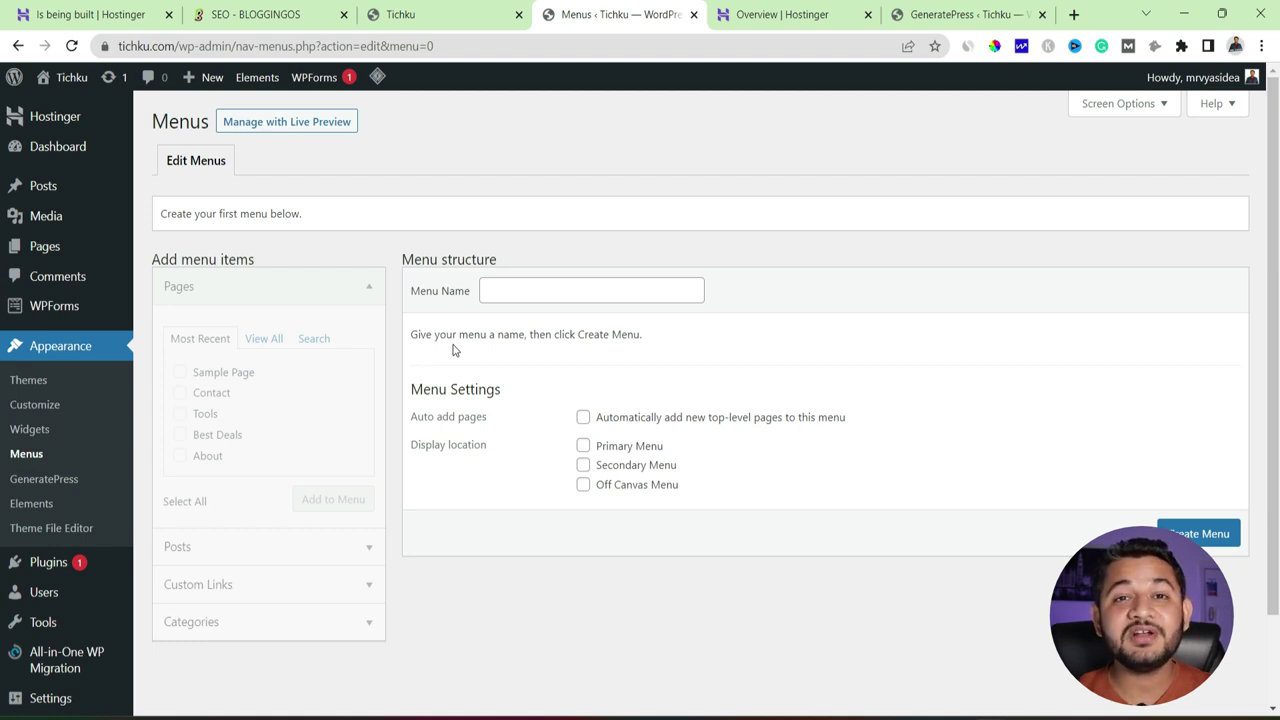
{"action": "left_click", "coordinate": [523, 294]}
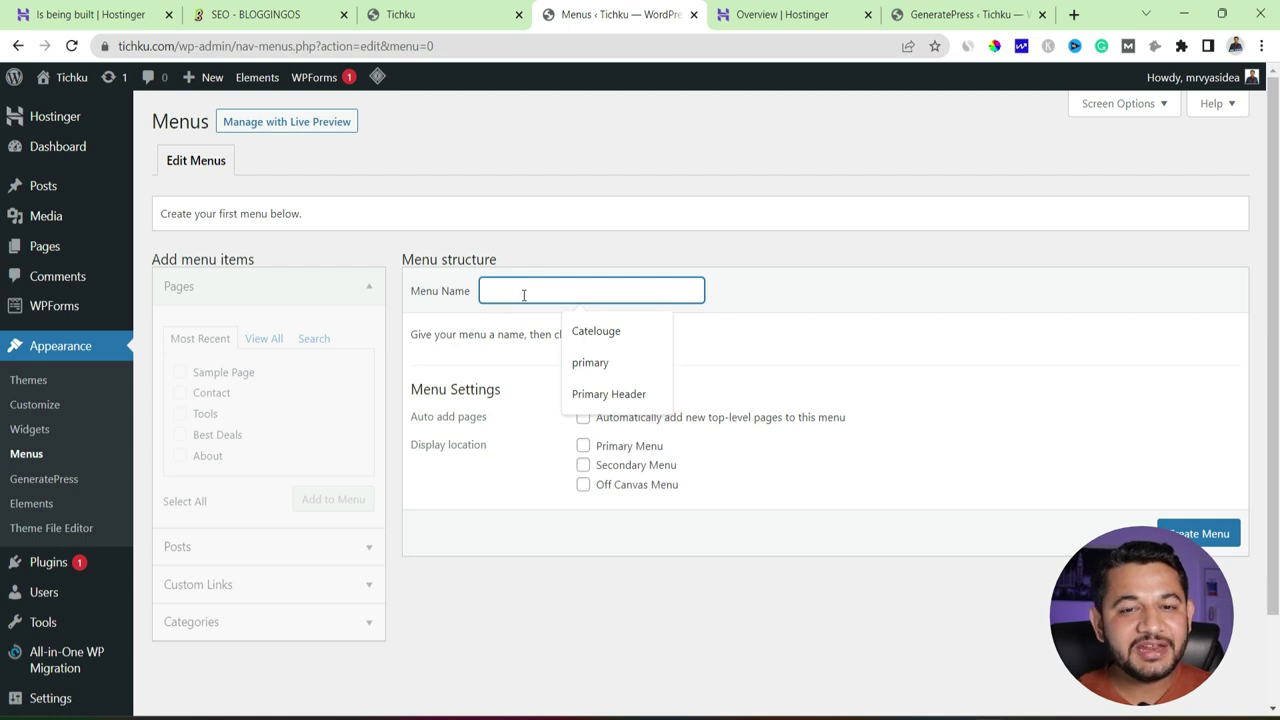
{"action": "type", "text": "Primary- Menu"}
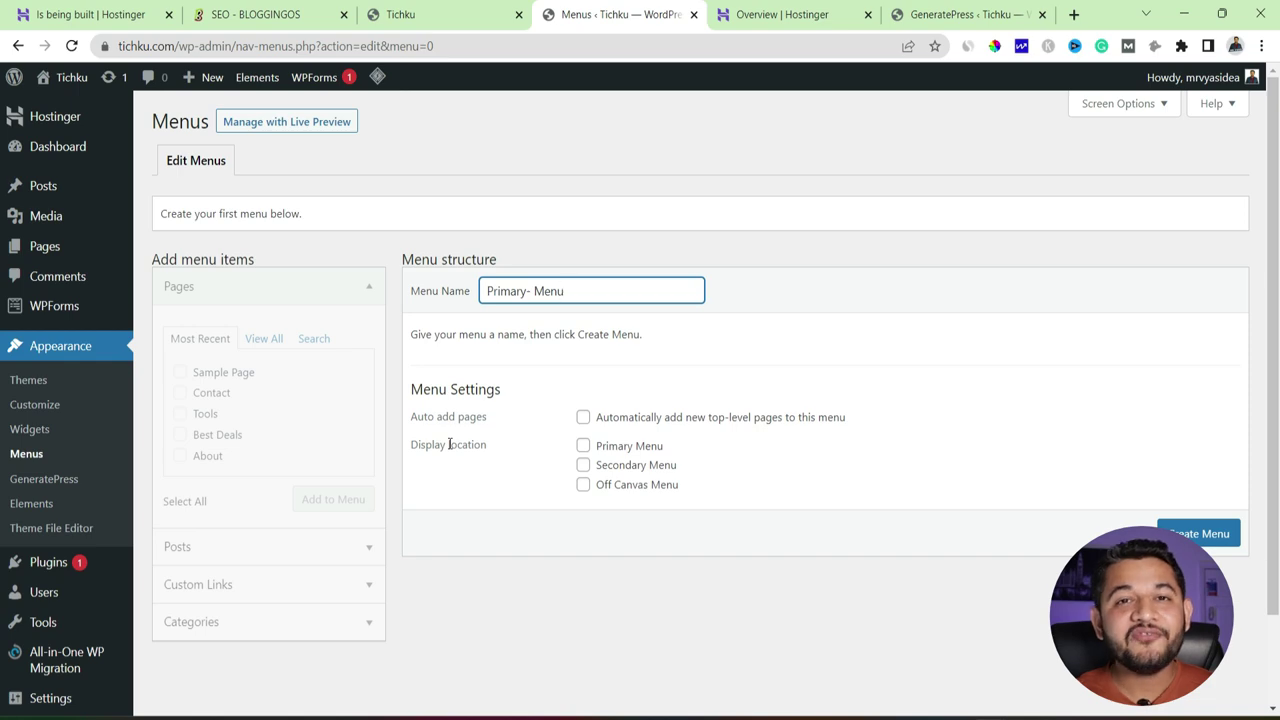
- Check the navigation on both live sites, assign the new menu to the Primary Menu display location and create it
{"action": "left_click", "coordinate": [421, 12]}
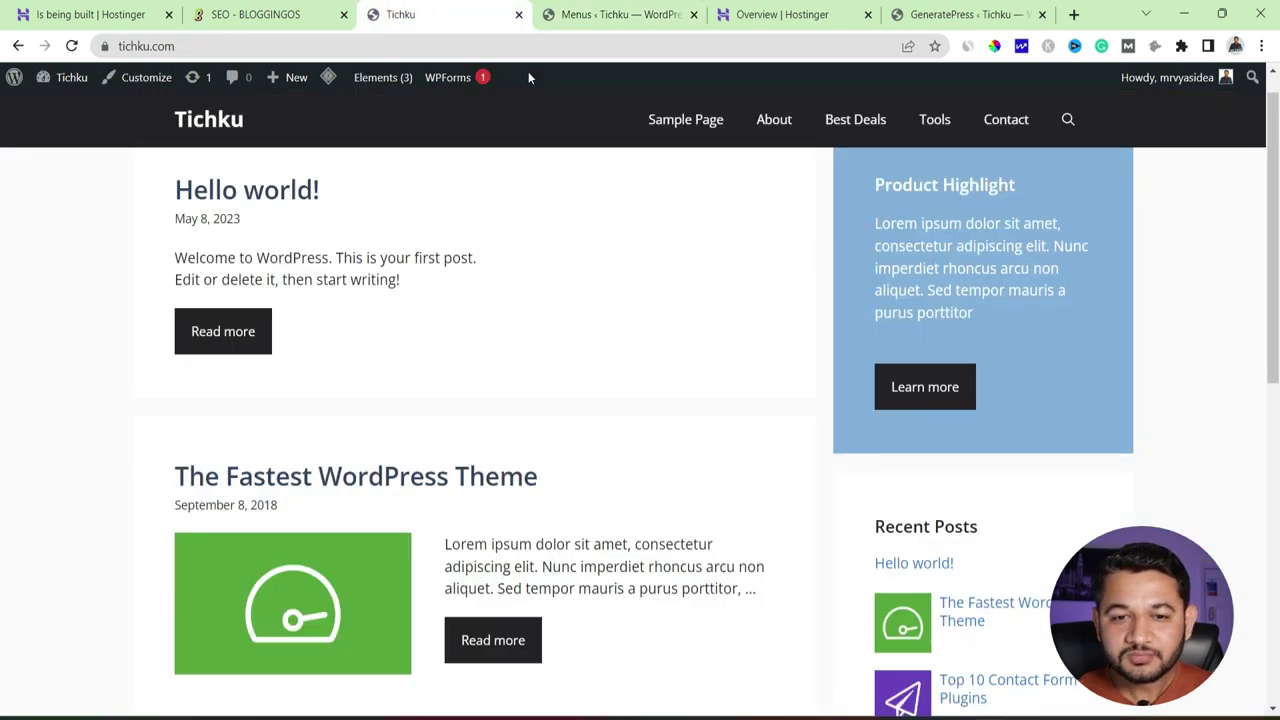
{"action": "left_click", "coordinate": [260, 14]}
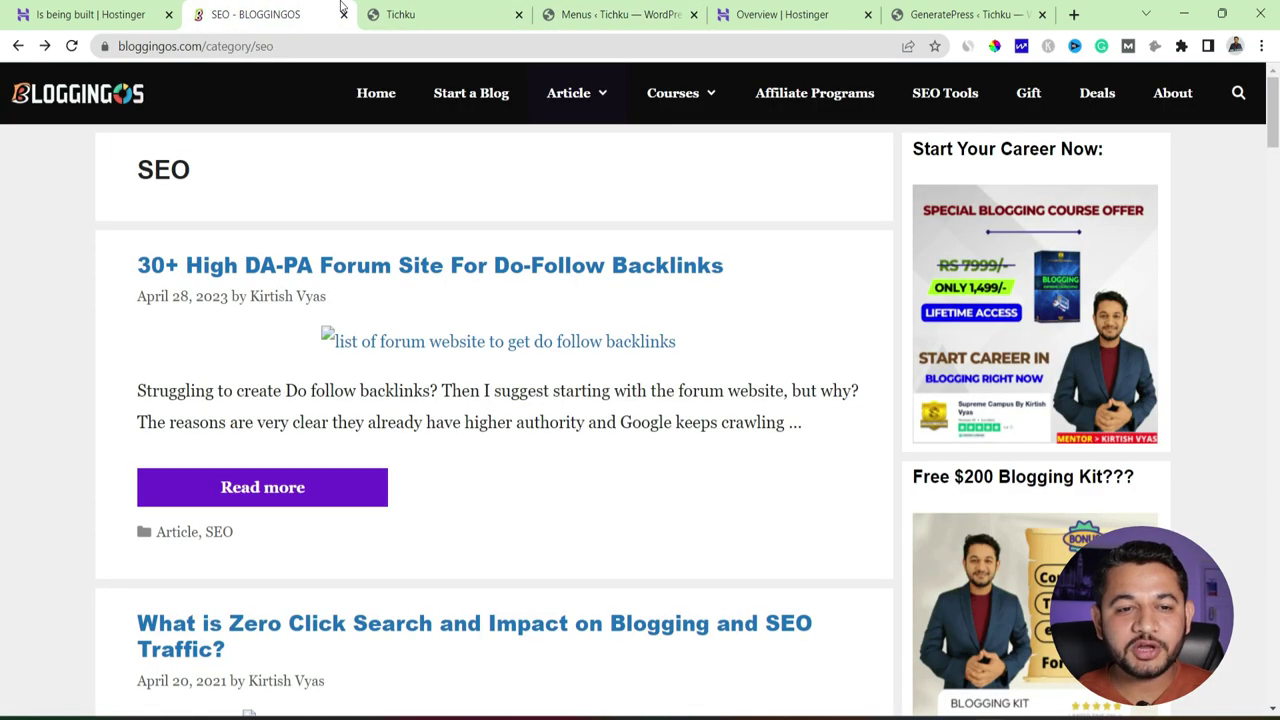
{"action": "left_click", "coordinate": [649, 10]}
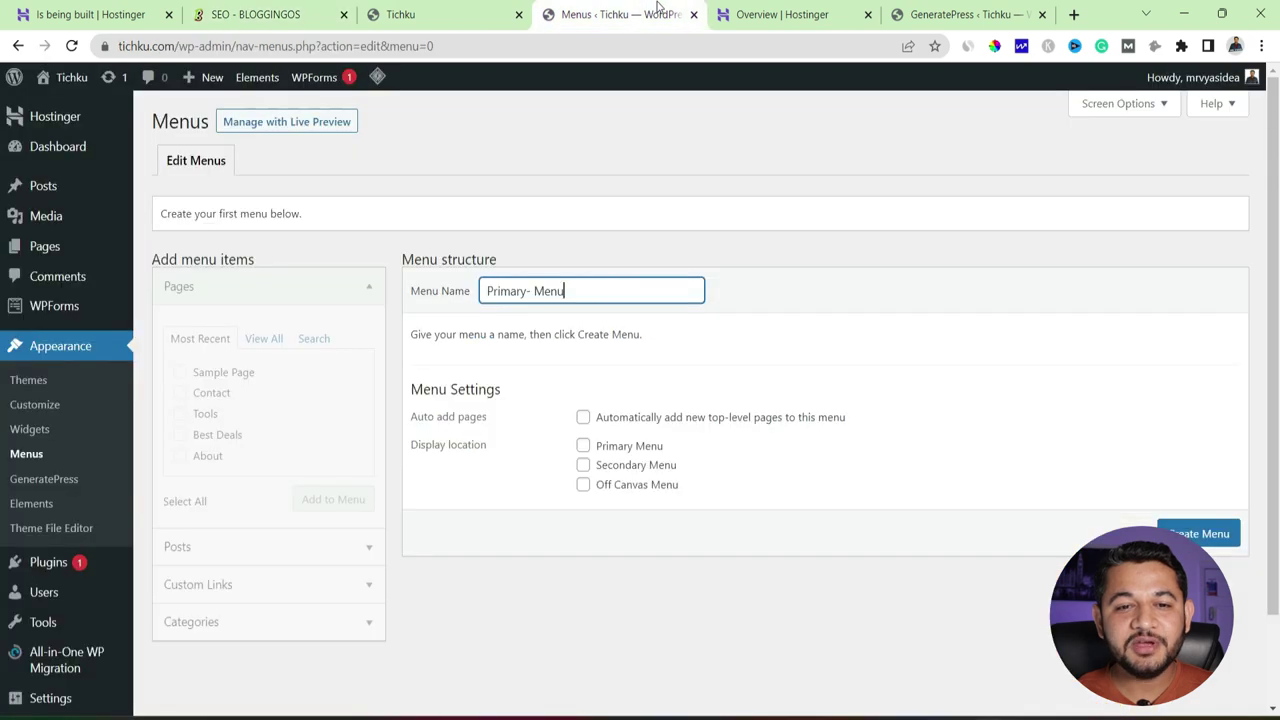
{"action": "left_click", "coordinate": [584, 446]}
{"action": "left_click", "coordinate": [1200, 533]}
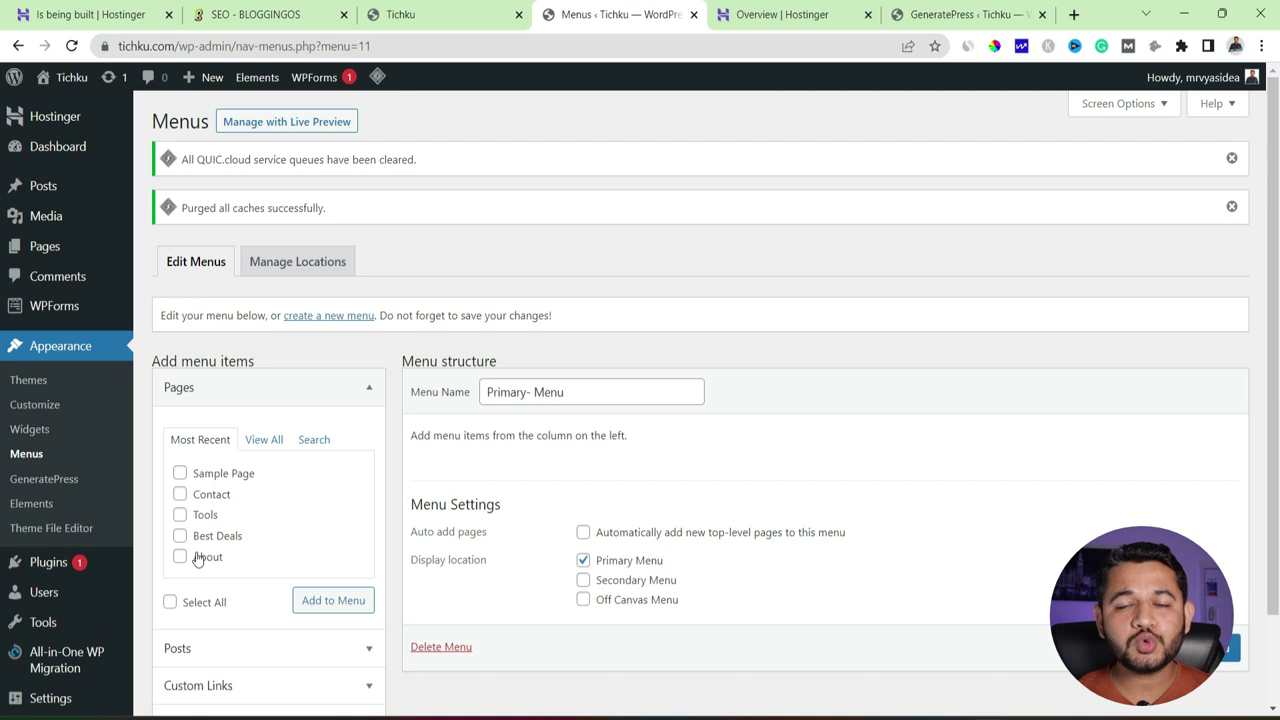
- Add the Home and About pages from the full page list to the Primary- Menu
{"action": "left_click", "coordinate": [263, 445]}
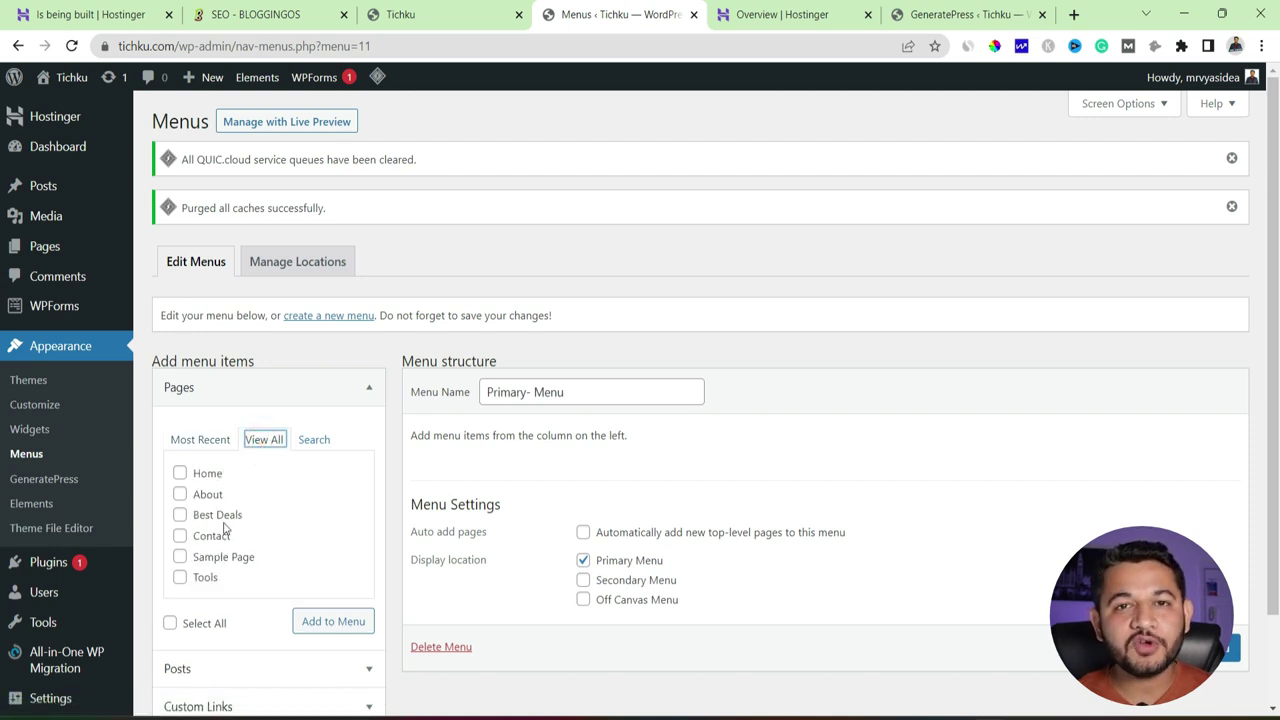
{"action": "left_click", "coordinate": [180, 474]}
{"action": "left_click", "coordinate": [179, 495]}
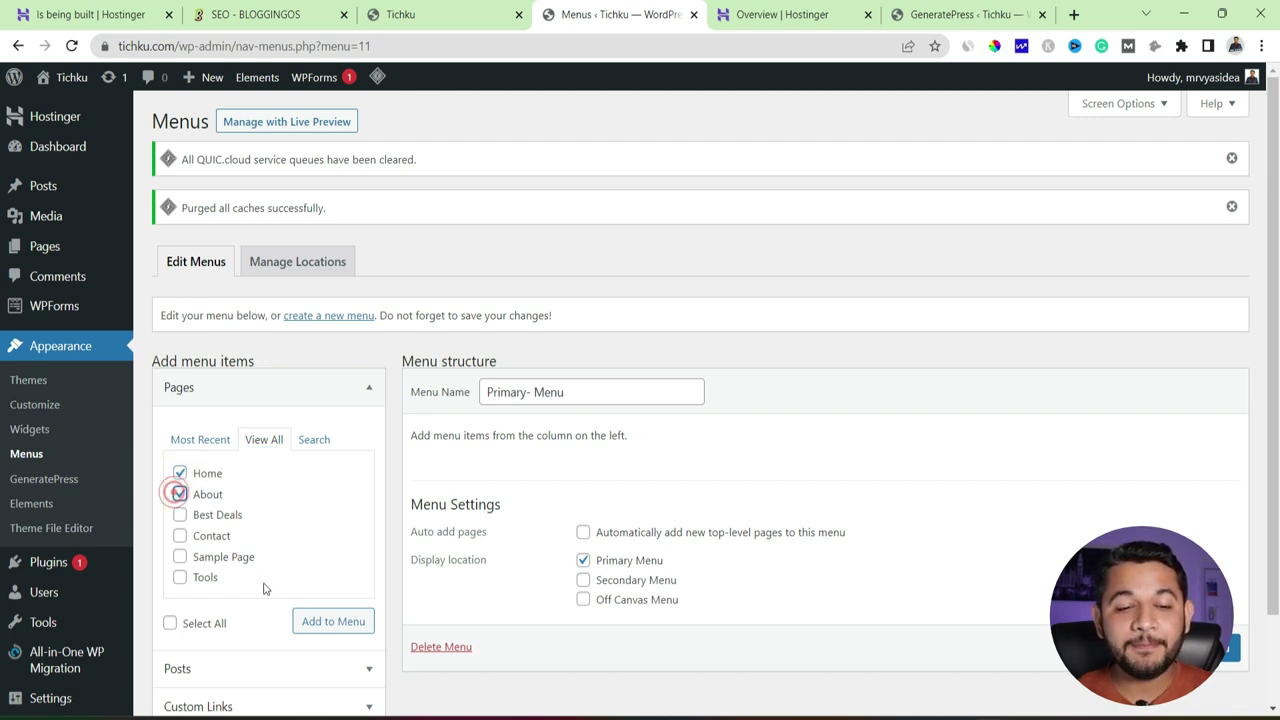
{"action": "left_click", "coordinate": [333, 622]}
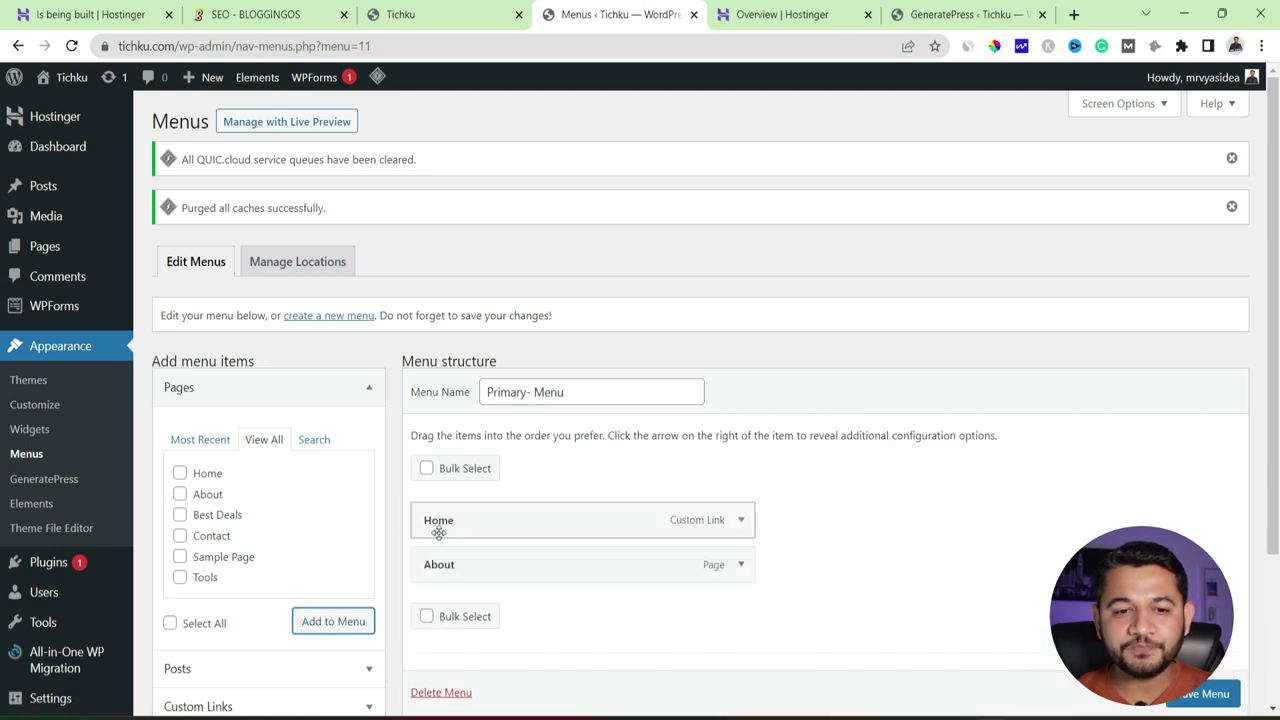
- Look through the Home, About and Affiliate Programs pages of the Bloggingos site to see what its menu items link to
{"action": "left_click", "coordinate": [257, 12]}
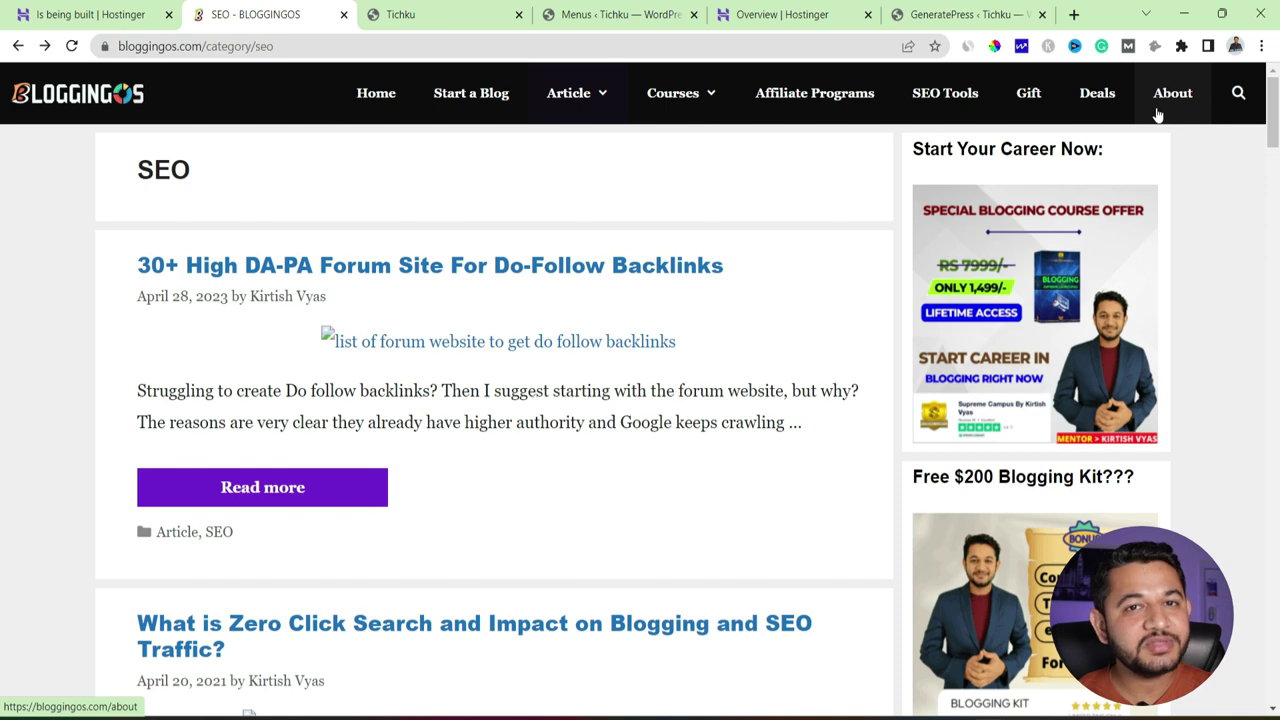
{"action": "left_click", "coordinate": [390, 97]}
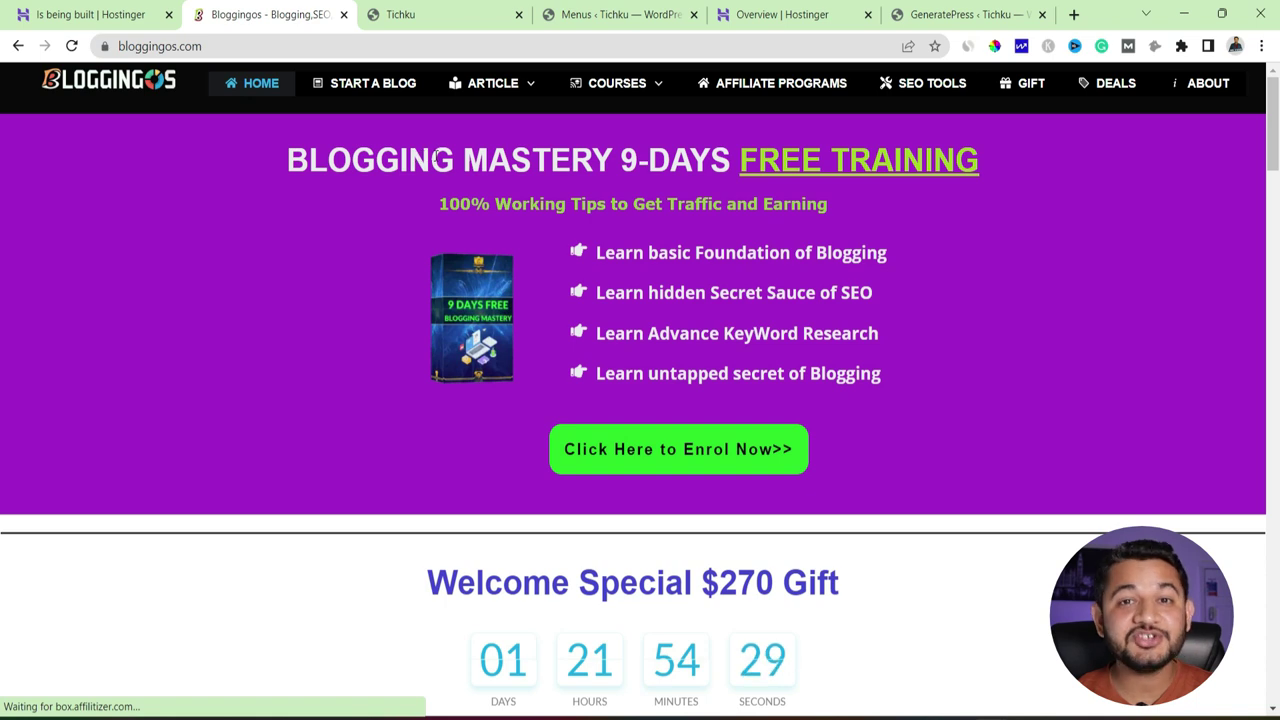
{"action": "left_click", "coordinate": [1209, 86]}
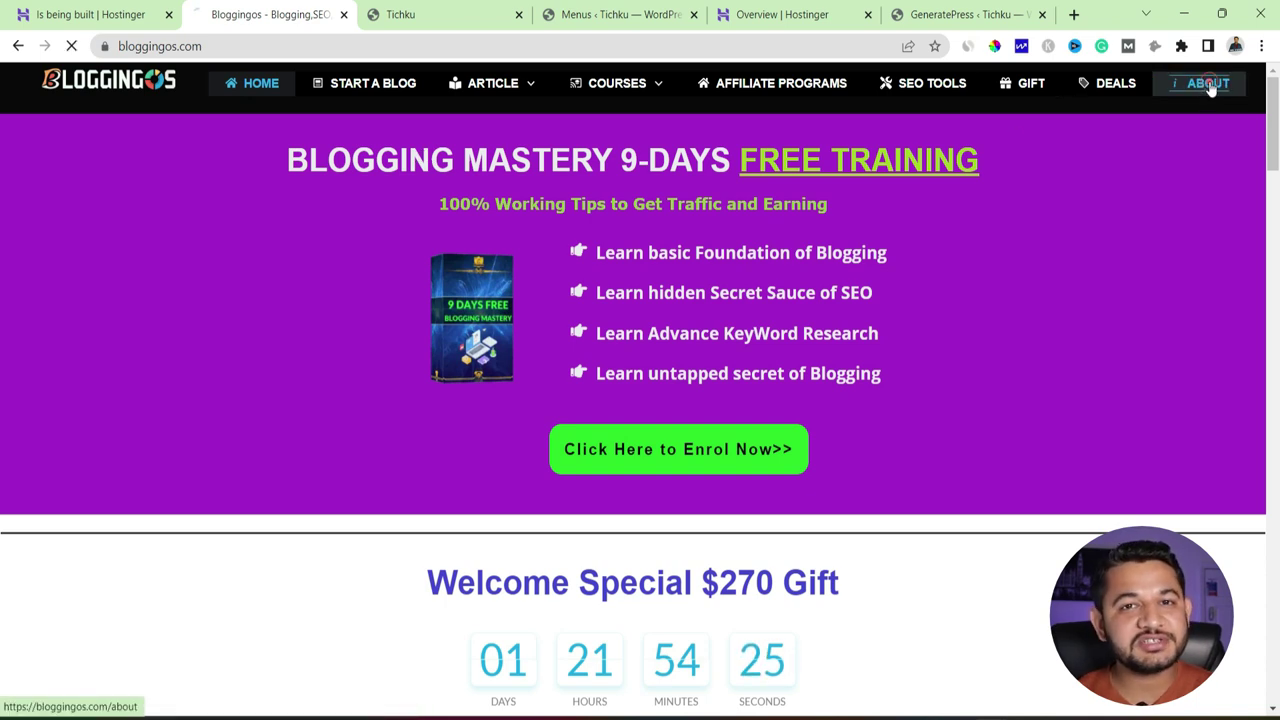
{"action": "scroll", "coordinate": [414, 423], "scroll_direction": "down", "scroll_amount": 5}
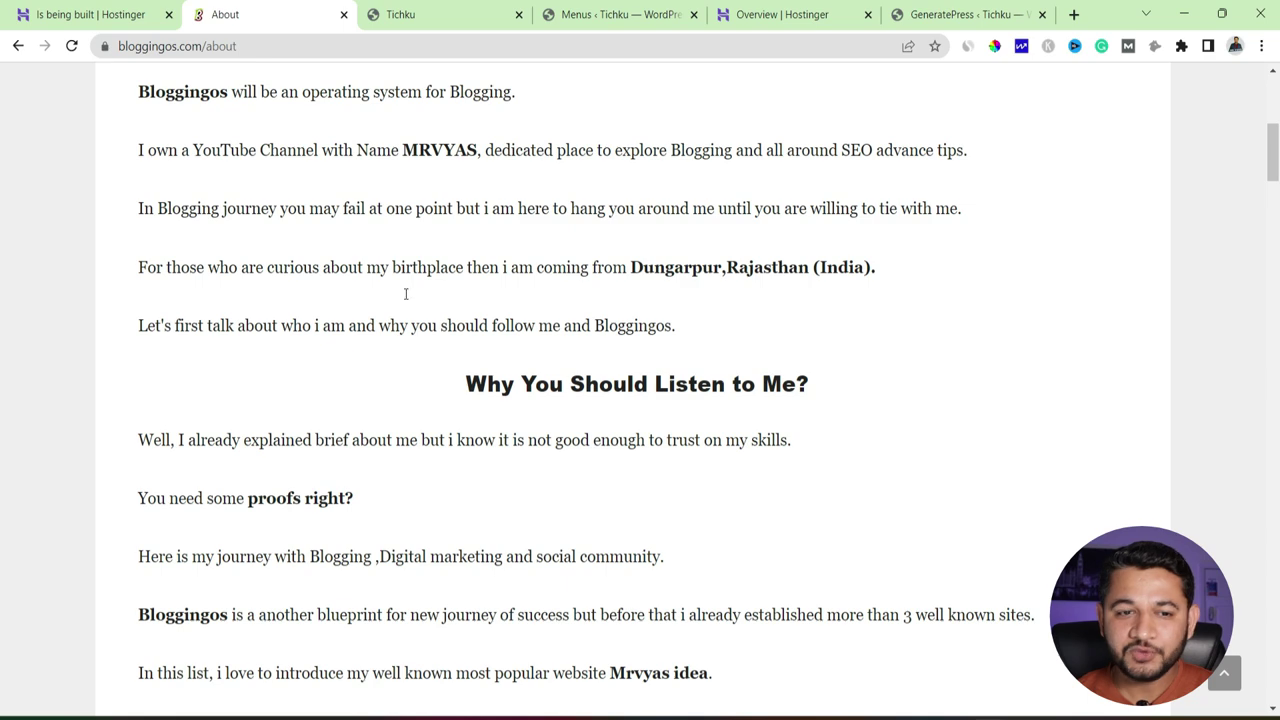
{"action": "scroll", "coordinate": [405, 293], "scroll_direction": "up", "scroll_amount": 5}
{"action": "left_click", "coordinate": [779, 91]}
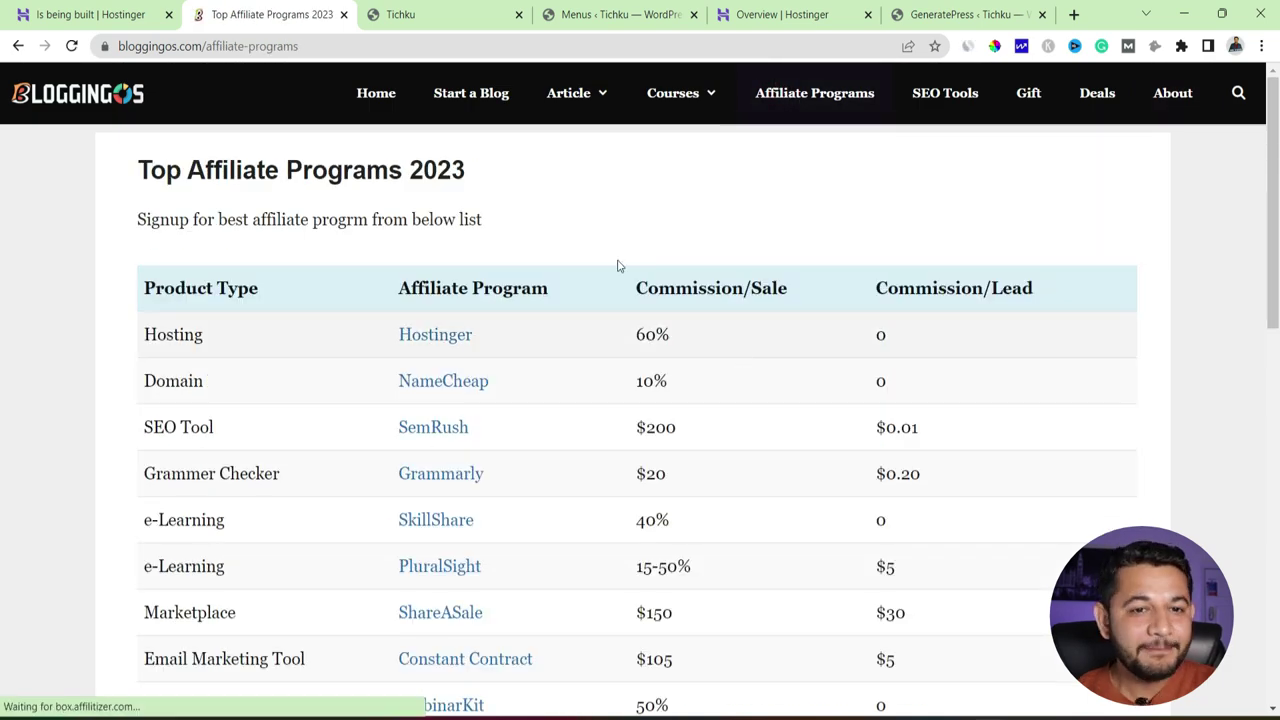
- Return to the Tichku menu editor and add the post "Top 10 Contact Form Plugins" to the menu
{"action": "left_click", "coordinate": [574, 9]}
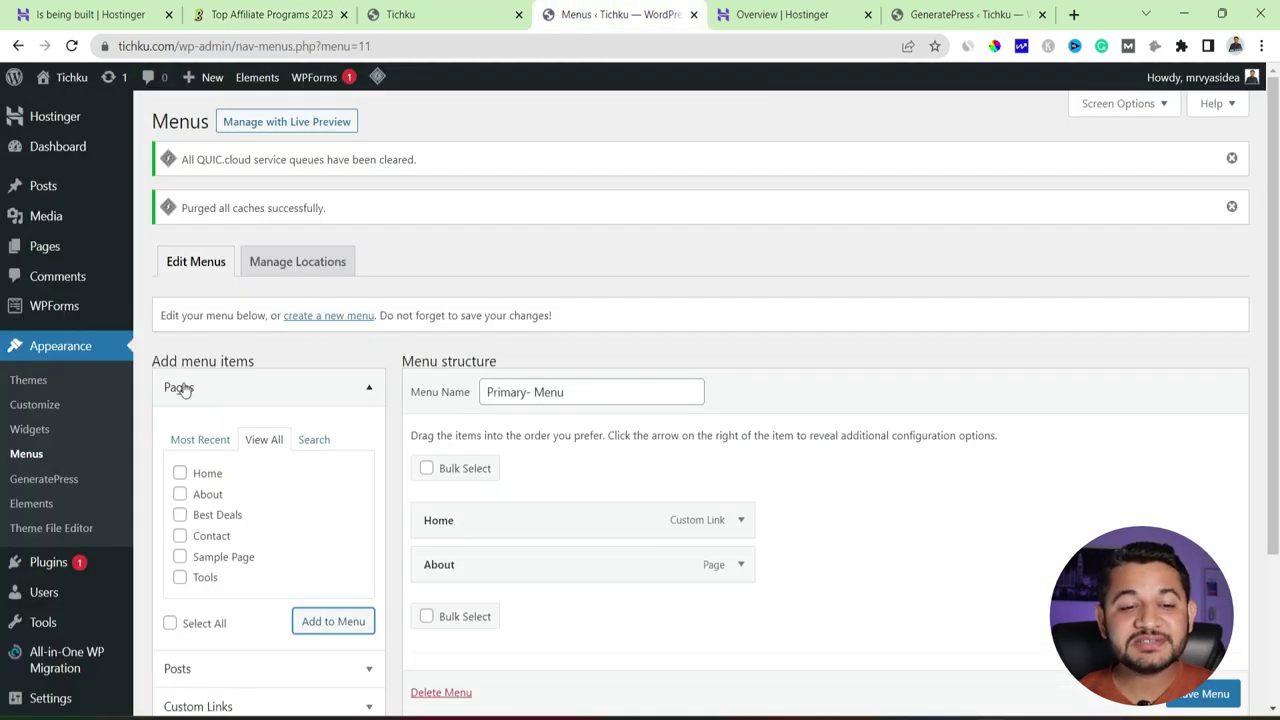
{"action": "left_click", "coordinate": [369, 390]}
{"action": "scroll", "coordinate": [369, 391], "scroll_direction": "down", "scroll_amount": 1}
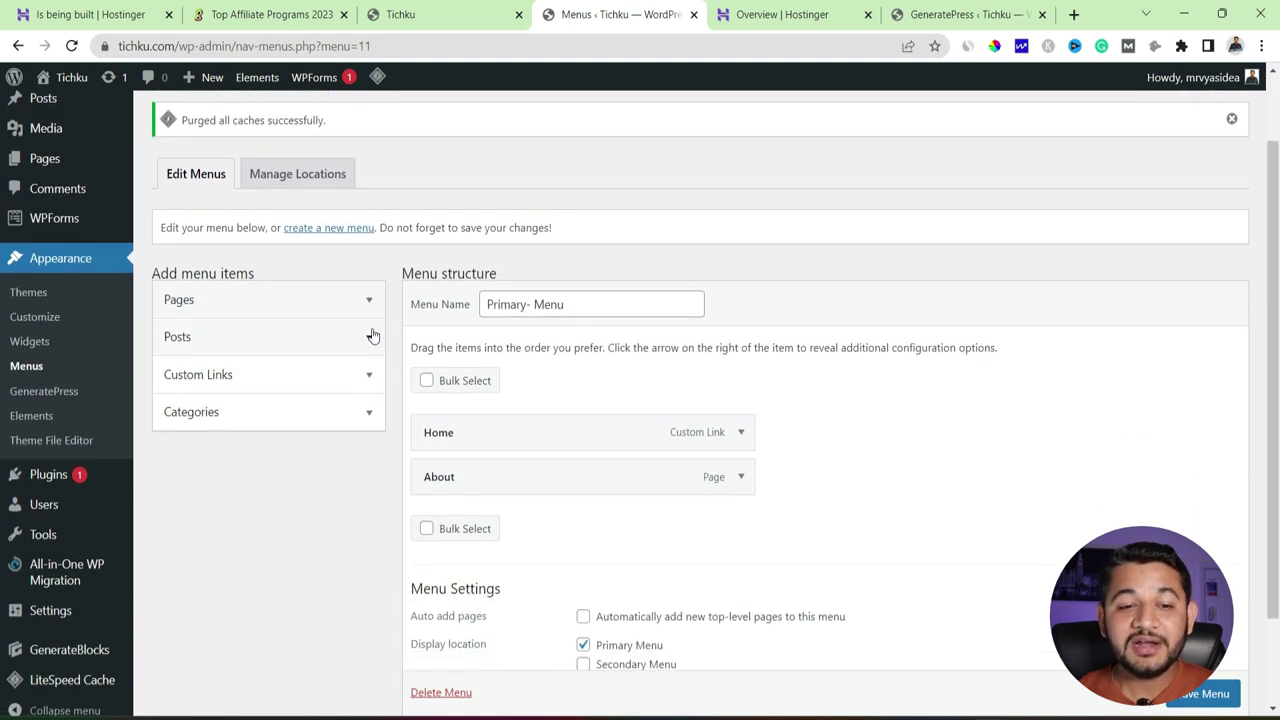
{"action": "left_click", "coordinate": [370, 337]}
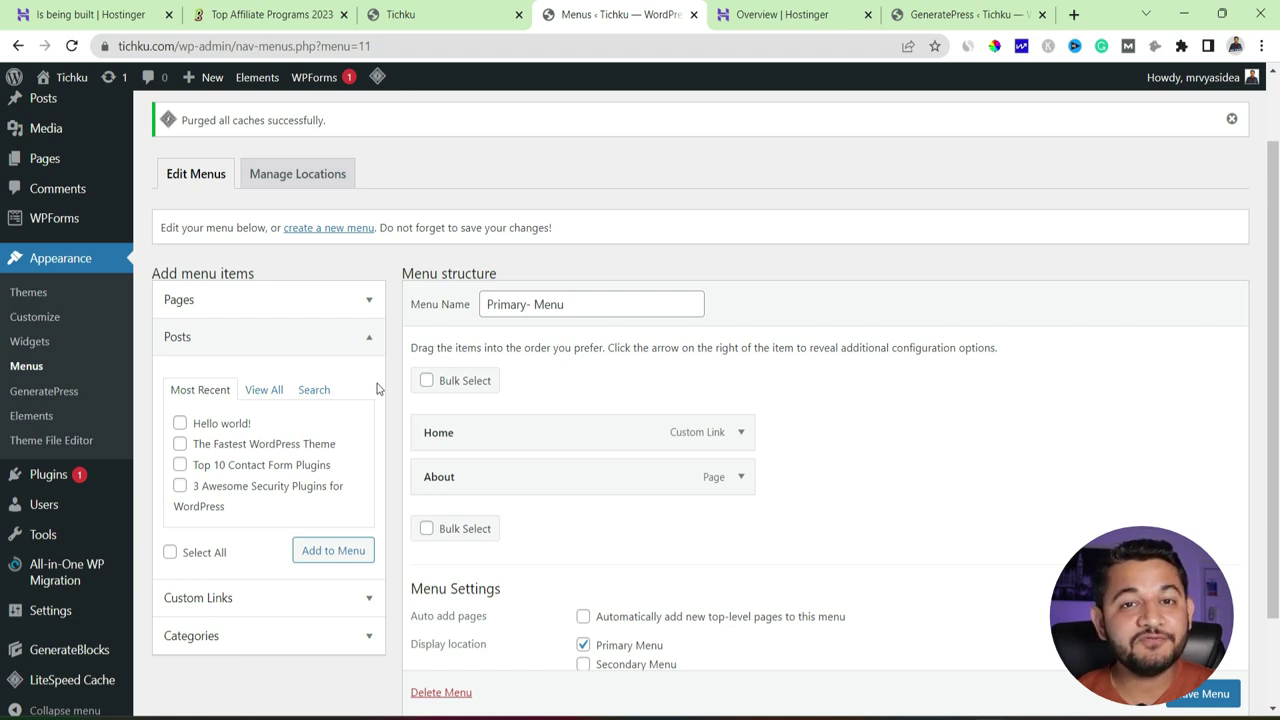
{"action": "left_click", "coordinate": [180, 465]}
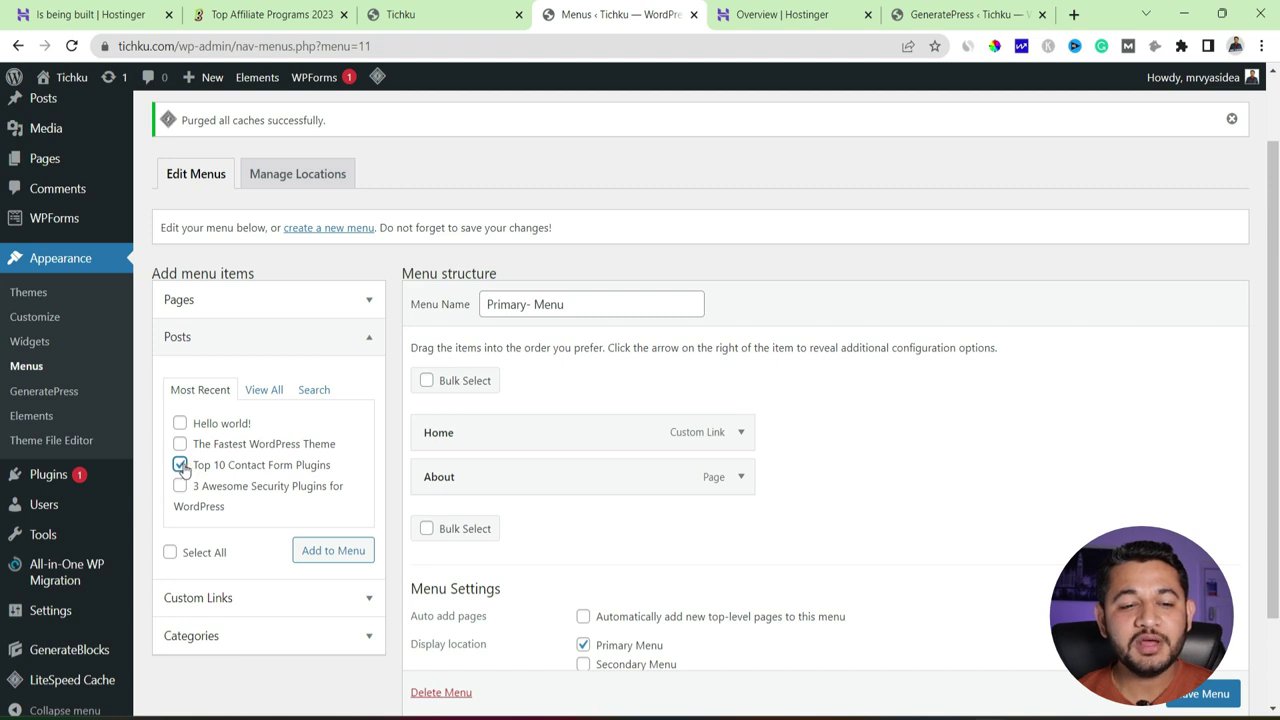
{"action": "left_click", "coordinate": [330, 550]}
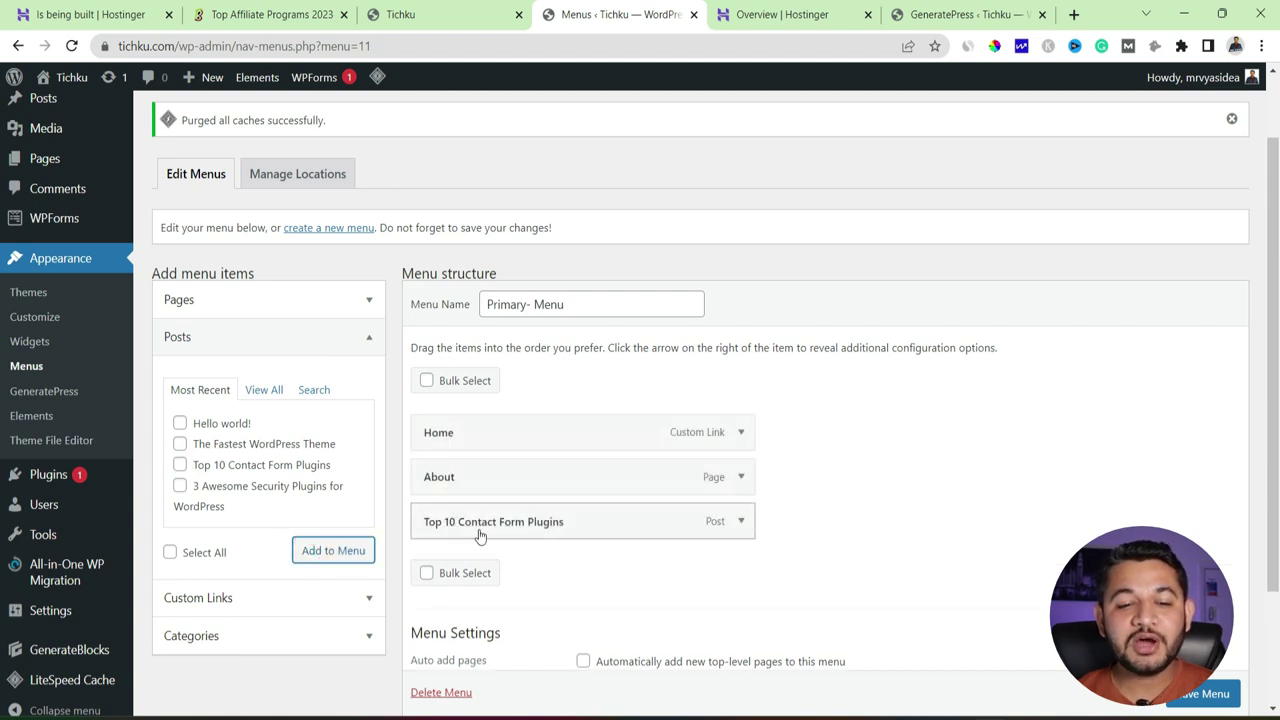
{"action": "left_click", "coordinate": [369, 597]}
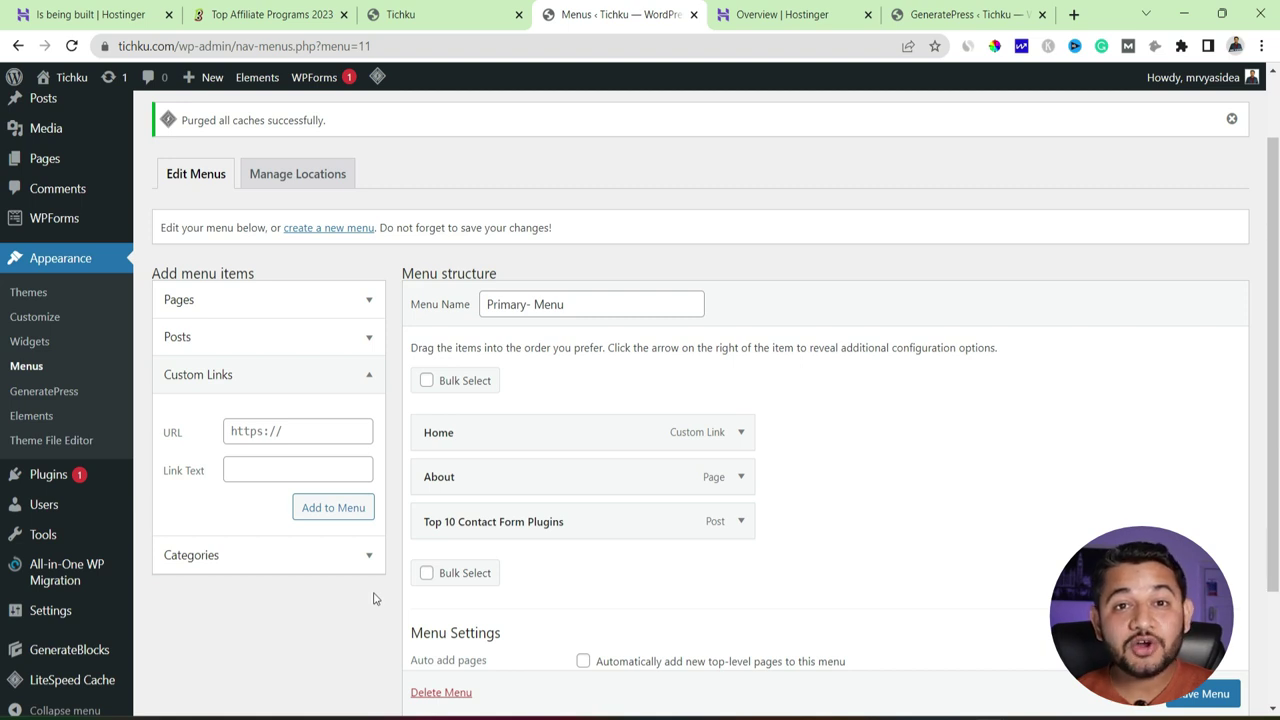
{"action": "left_click", "coordinate": [251, 430]}
{"action": "type", "text": "https://supremecampus"}
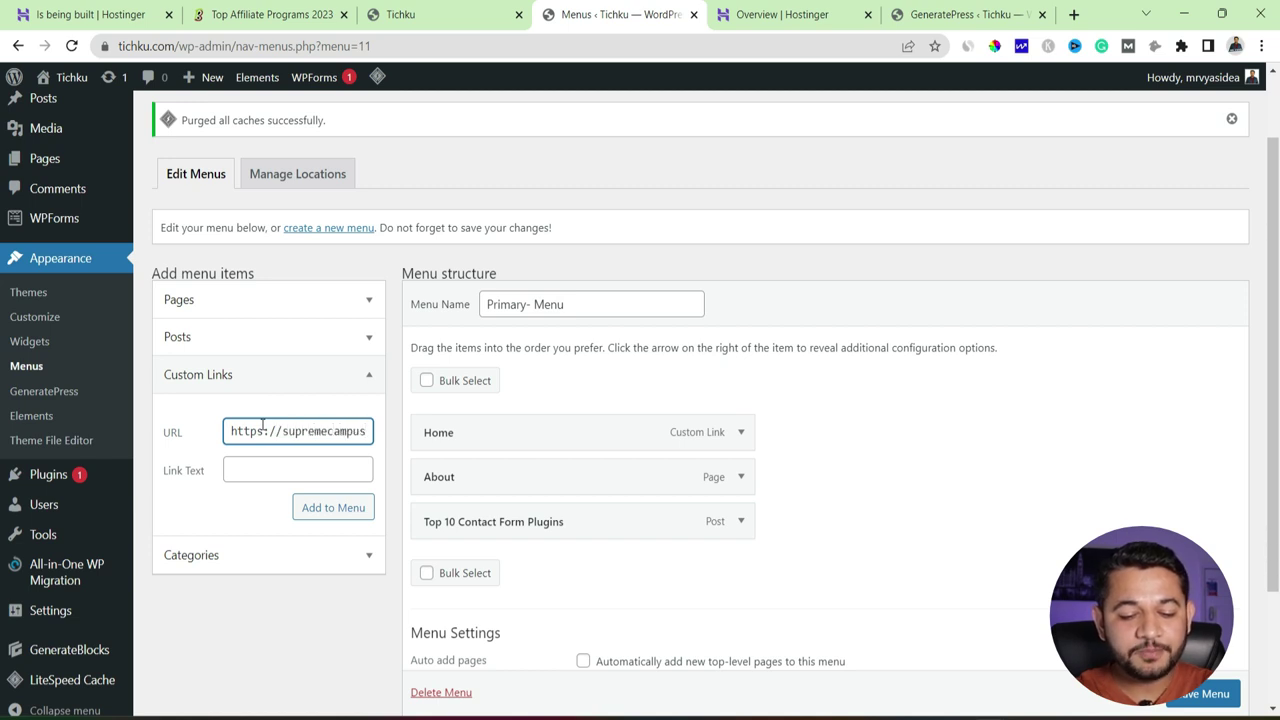
{"action": "type", "text": ".com"}
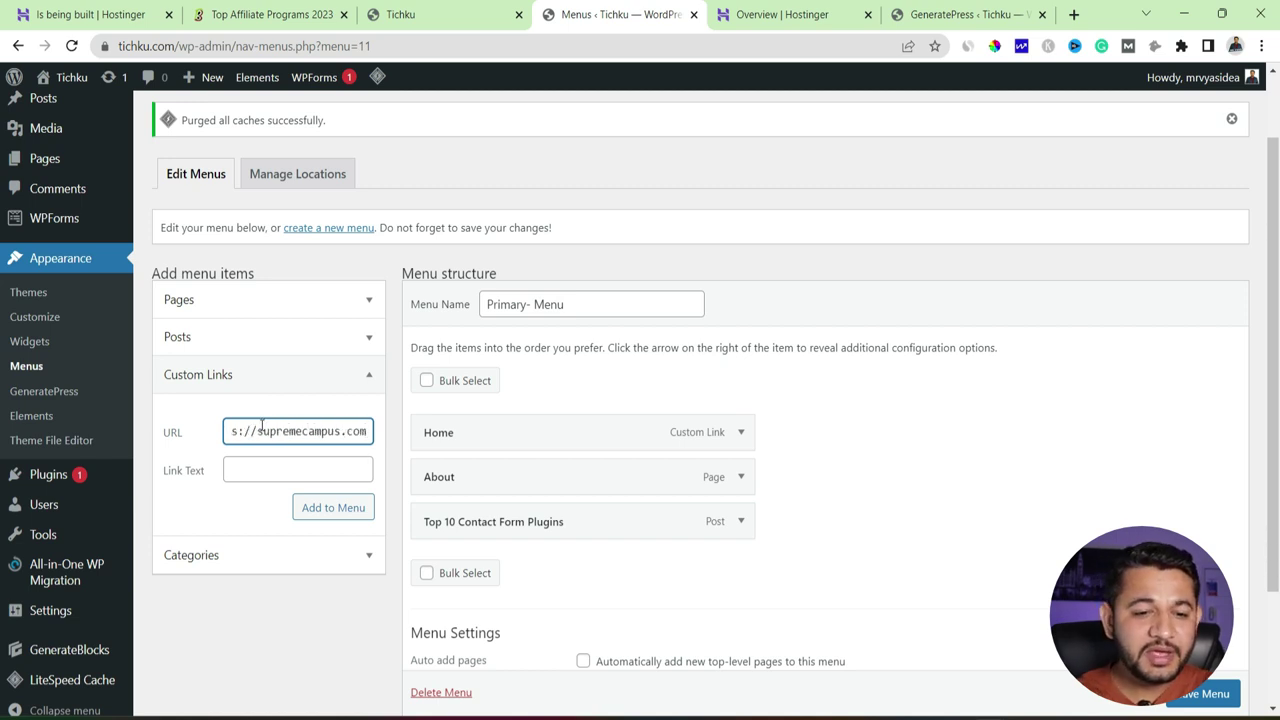
{"action": "left_click", "coordinate": [256, 466]}
{"action": "type", "text": "Course"}
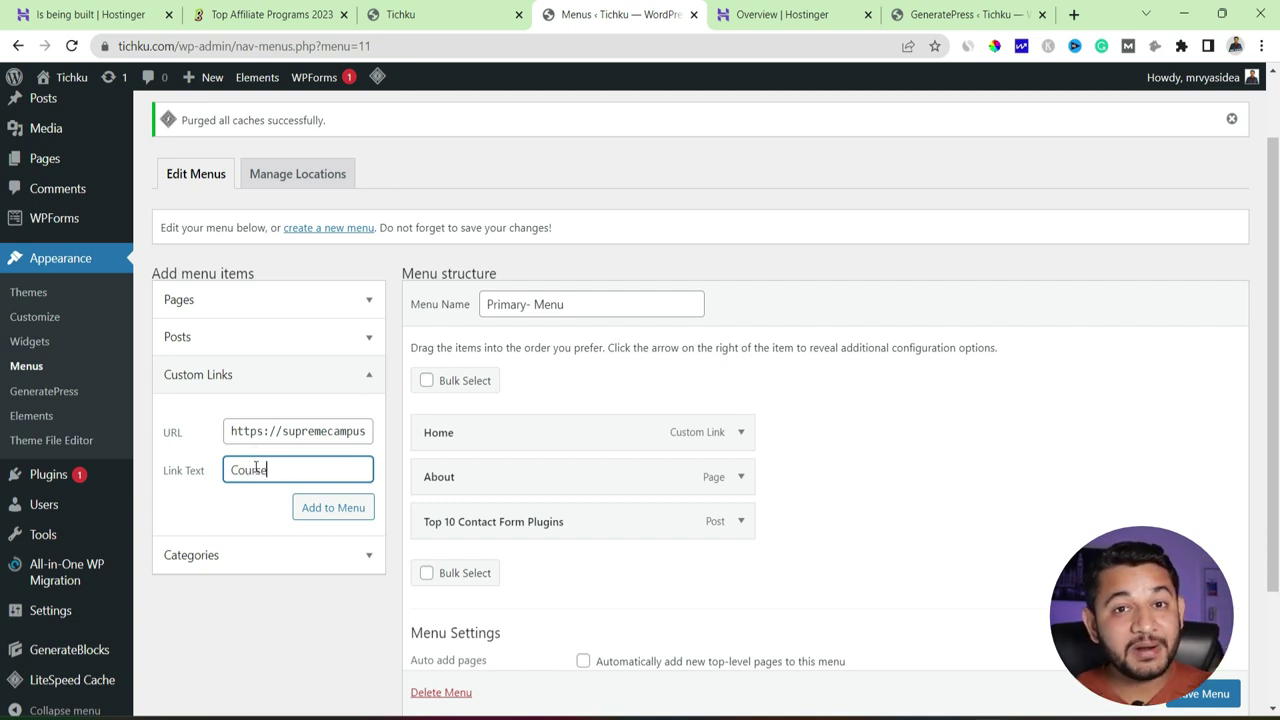
{"action": "left_click", "coordinate": [330, 508]}
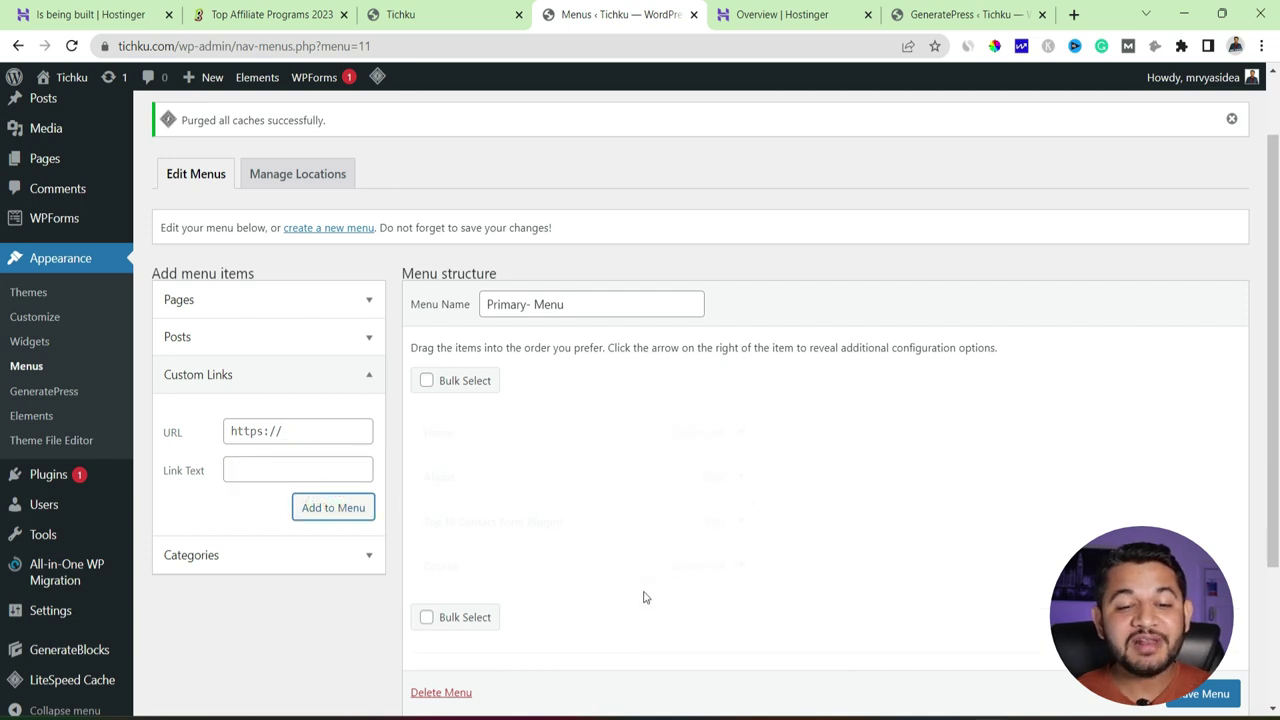
- Add the categories affiliate marketing, blogging and youtube to the menu
{"action": "left_click", "coordinate": [371, 563]}
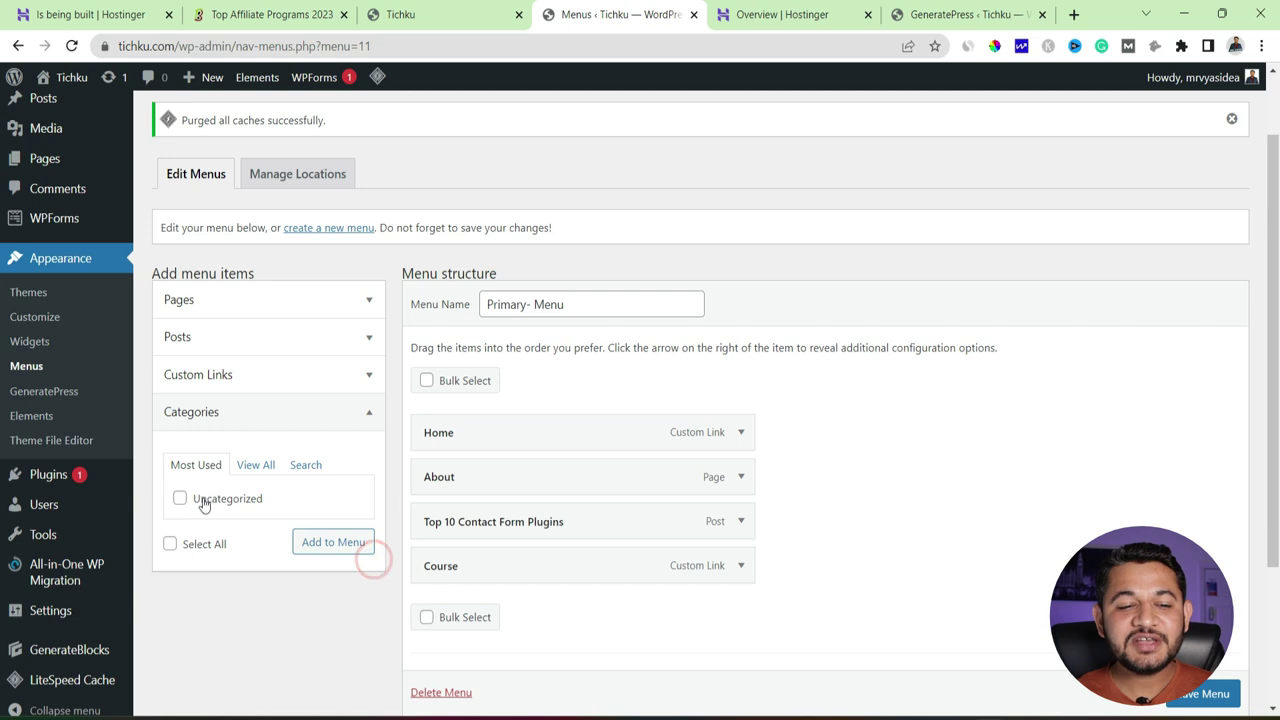
{"action": "left_click", "coordinate": [256, 466]}
{"action": "left_click", "coordinate": [180, 498]}
{"action": "left_click", "coordinate": [180, 519]}
{"action": "left_click", "coordinate": [180, 561]}
{"action": "left_click", "coordinate": [320, 605]}
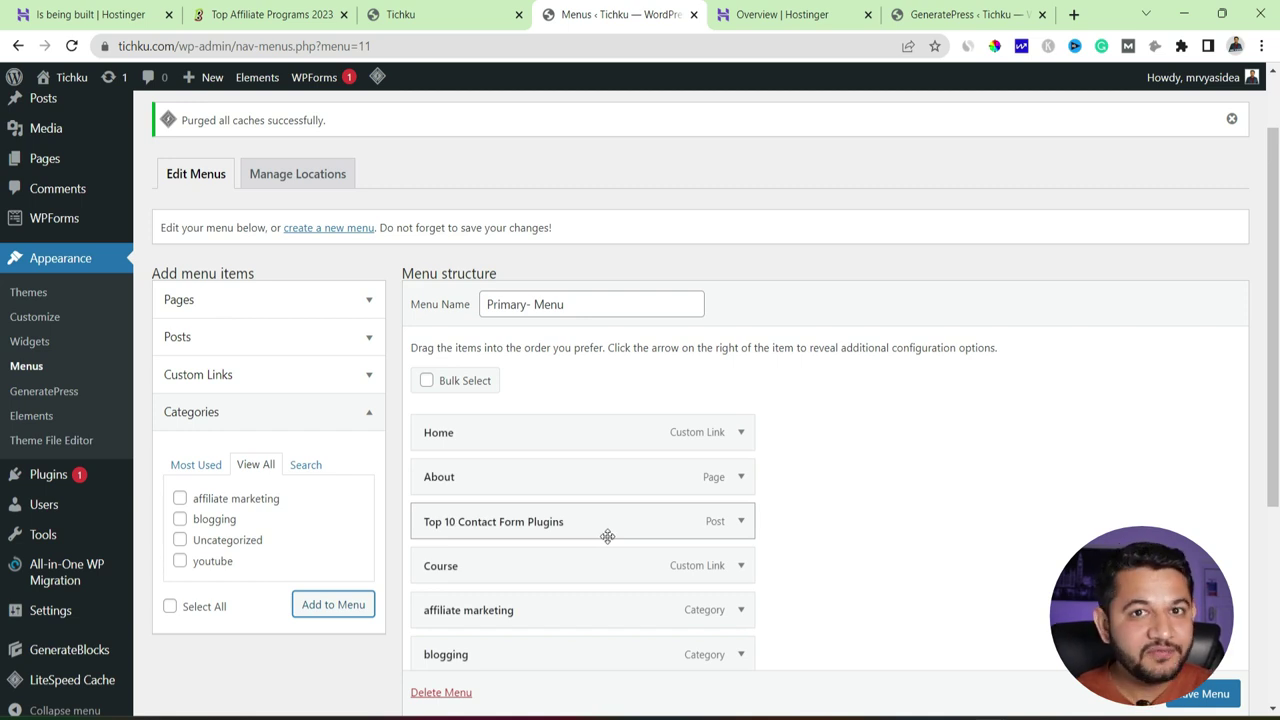
- Change the navigation label of the "Top 10 Contact Form Plugins" menu item to "Best Plugins"
{"action": "scroll", "coordinate": [680, 523], "scroll_direction": "down", "scroll_amount": 1}
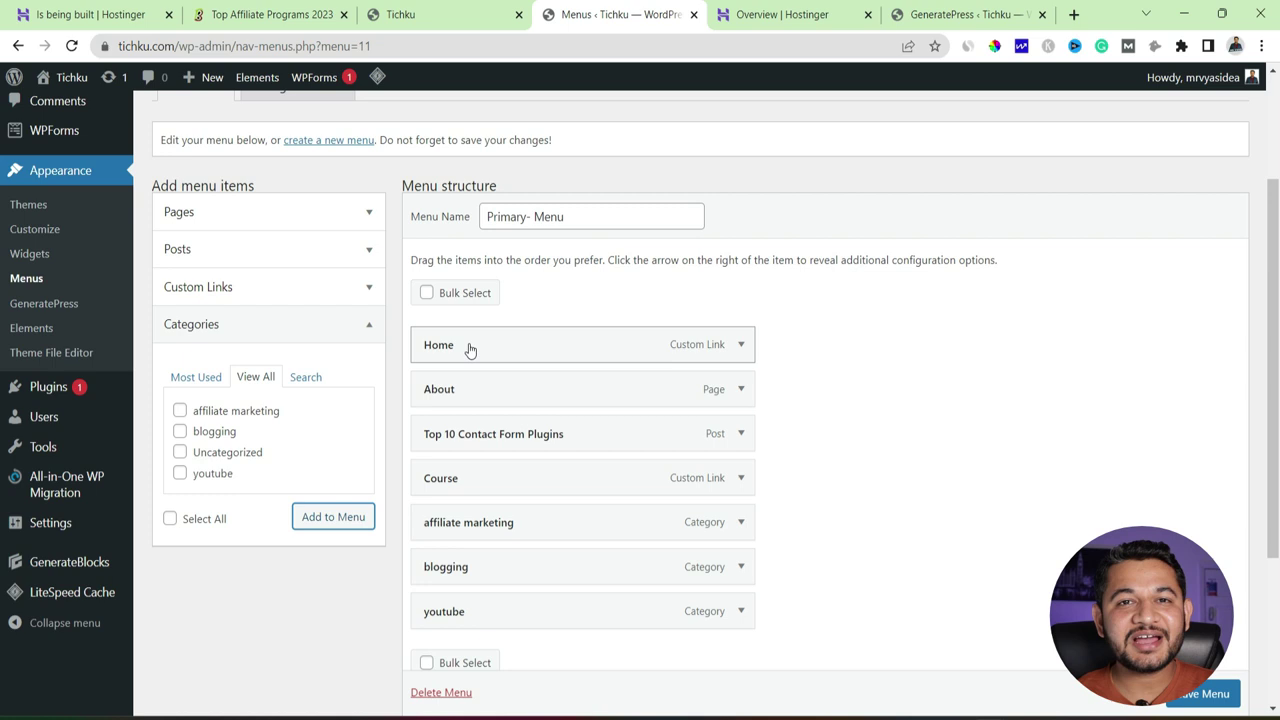
{"action": "left_click", "coordinate": [741, 434]}
{"action": "left_click_drag", "start_coordinate": [618, 494], "coordinate": [400, 491]}
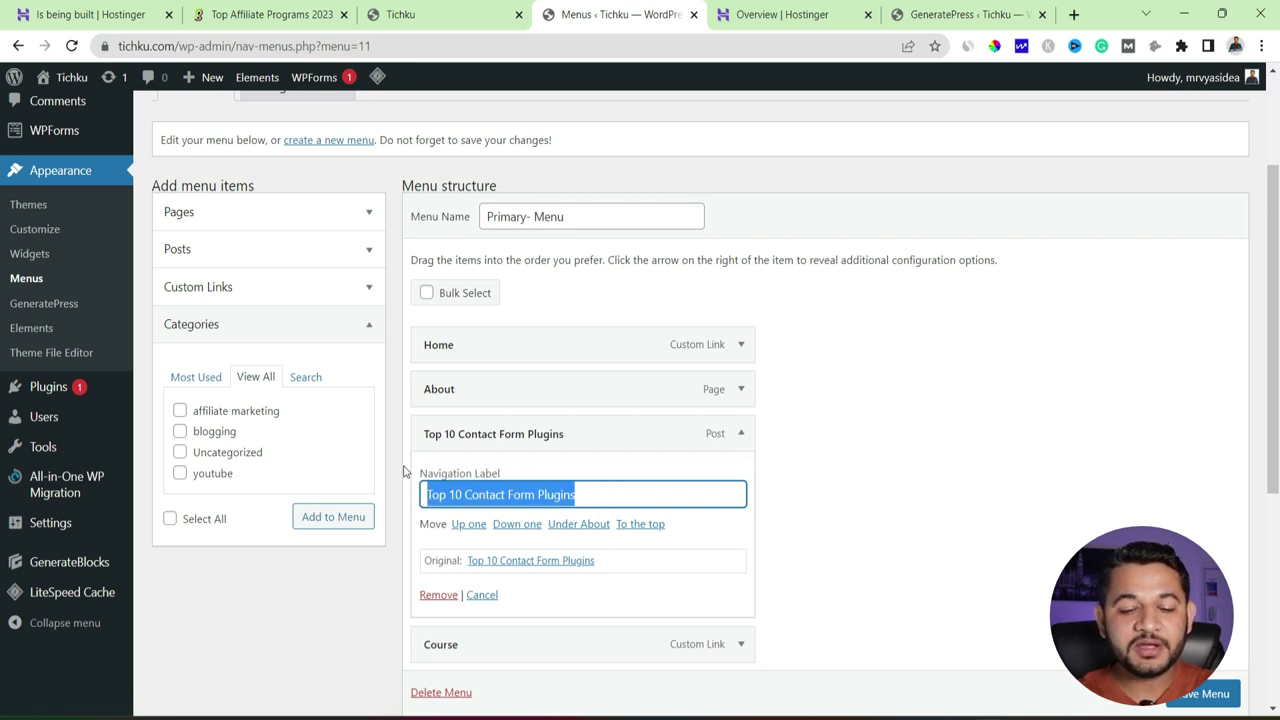
{"action": "type", "text": "Best PLUGINS"}
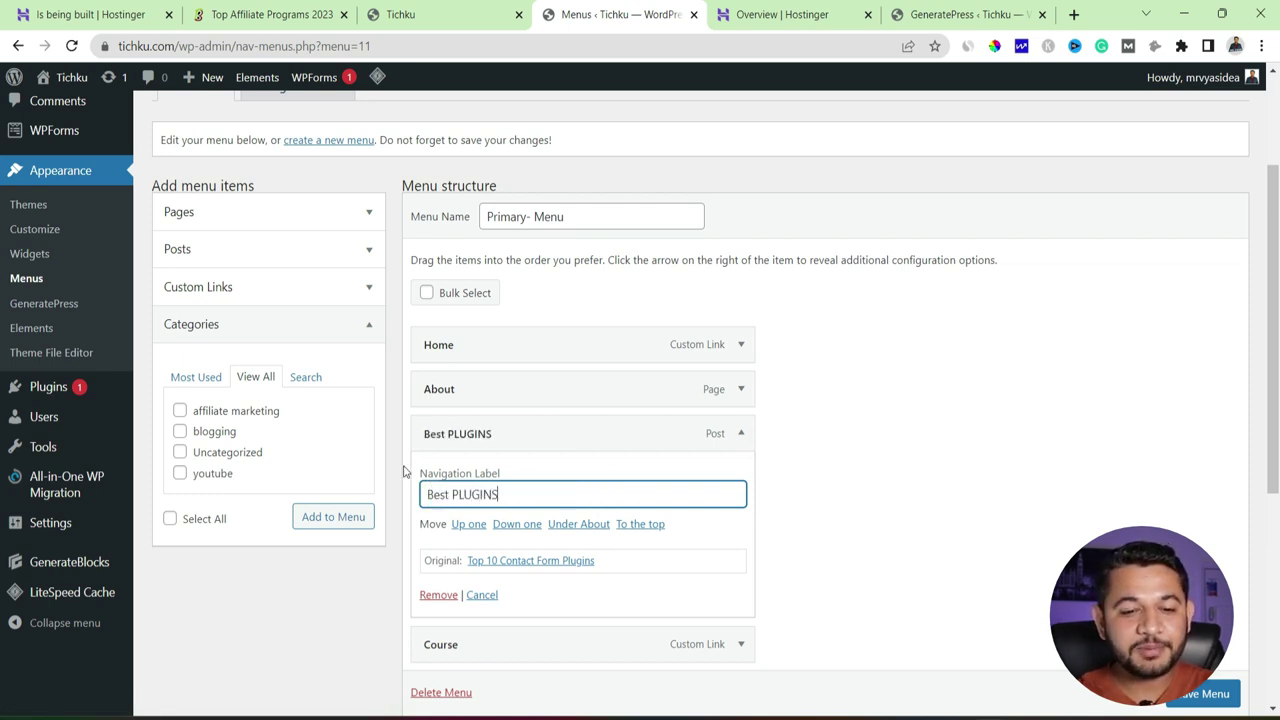
{"action": "key", "text": "BackSpace"}
{"action": "key", "text": "BackSpace"}
{"action": "key", "text": "BackSpace"}
{"action": "key", "text": "BackSpace"}
{"action": "key", "text": "BackSpace"}
{"action": "key", "text": "BackSpace"}
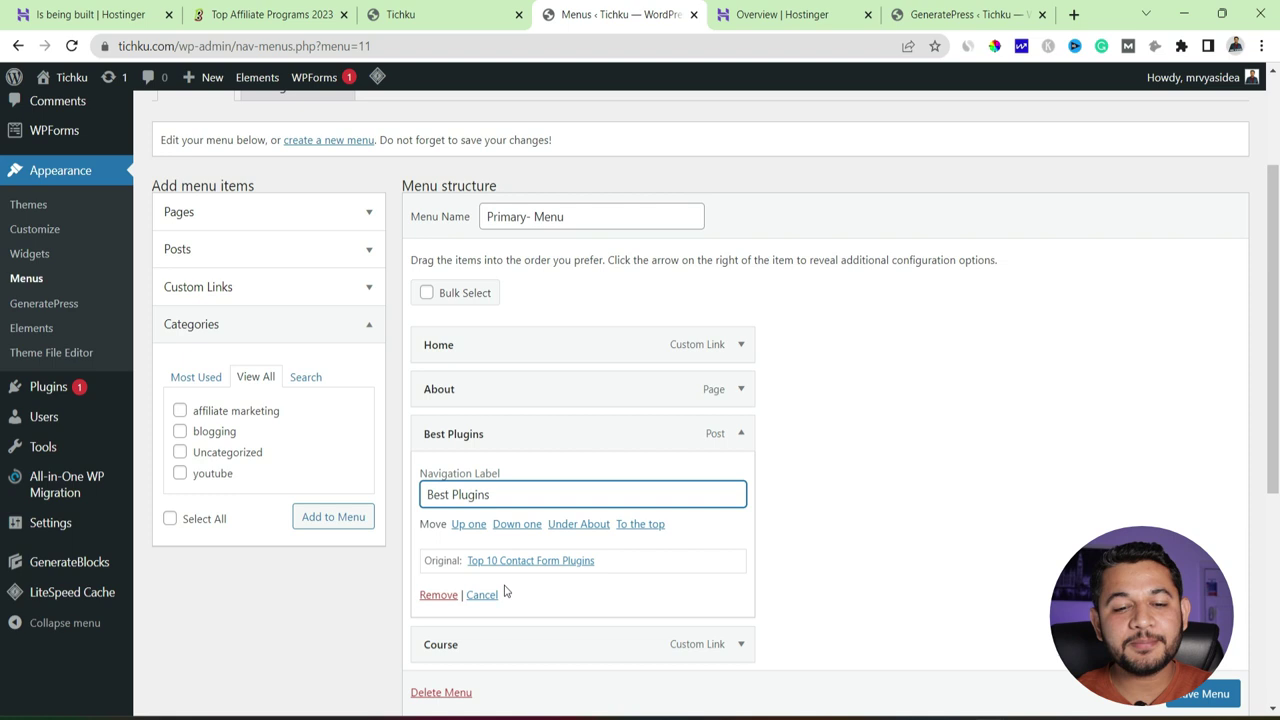
{"action": "left_click", "coordinate": [742, 433]}
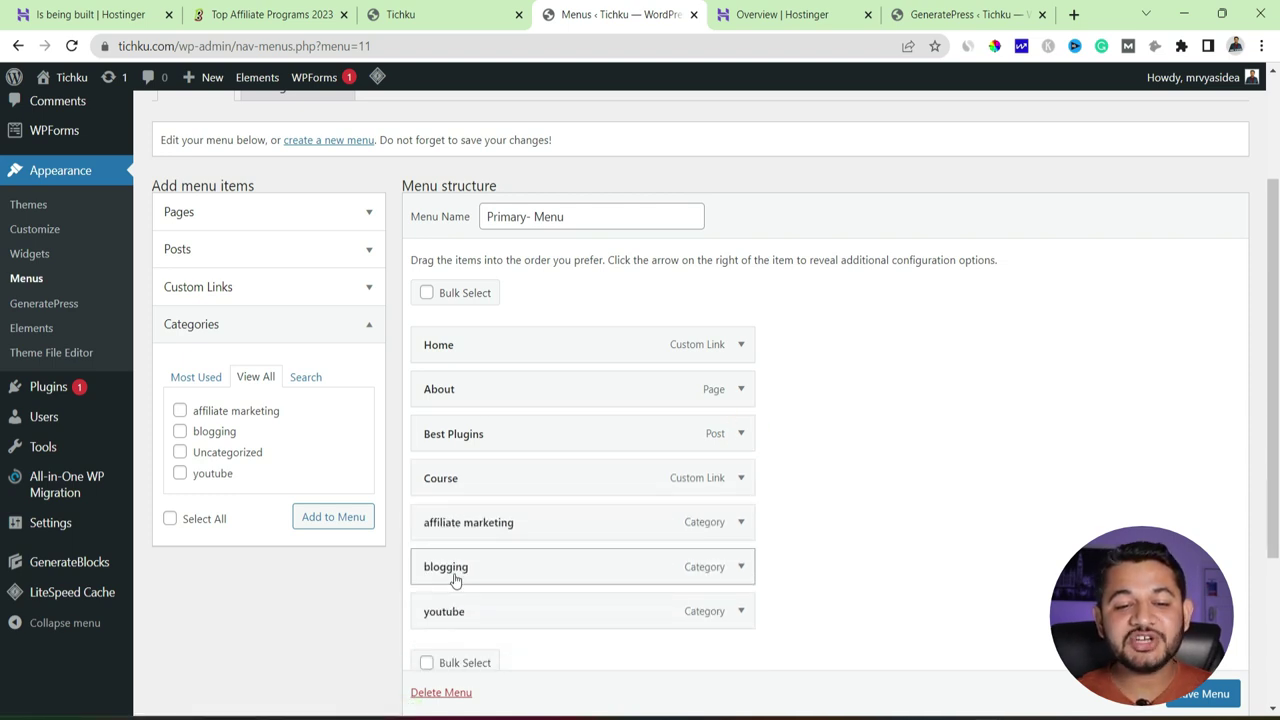
- Change the navigation label of the affiliate marketing menu item to "Affiliates" and save the menu
{"action": "left_click", "coordinate": [741, 522]}
{"action": "triple_click", "coordinate": [580, 583]}
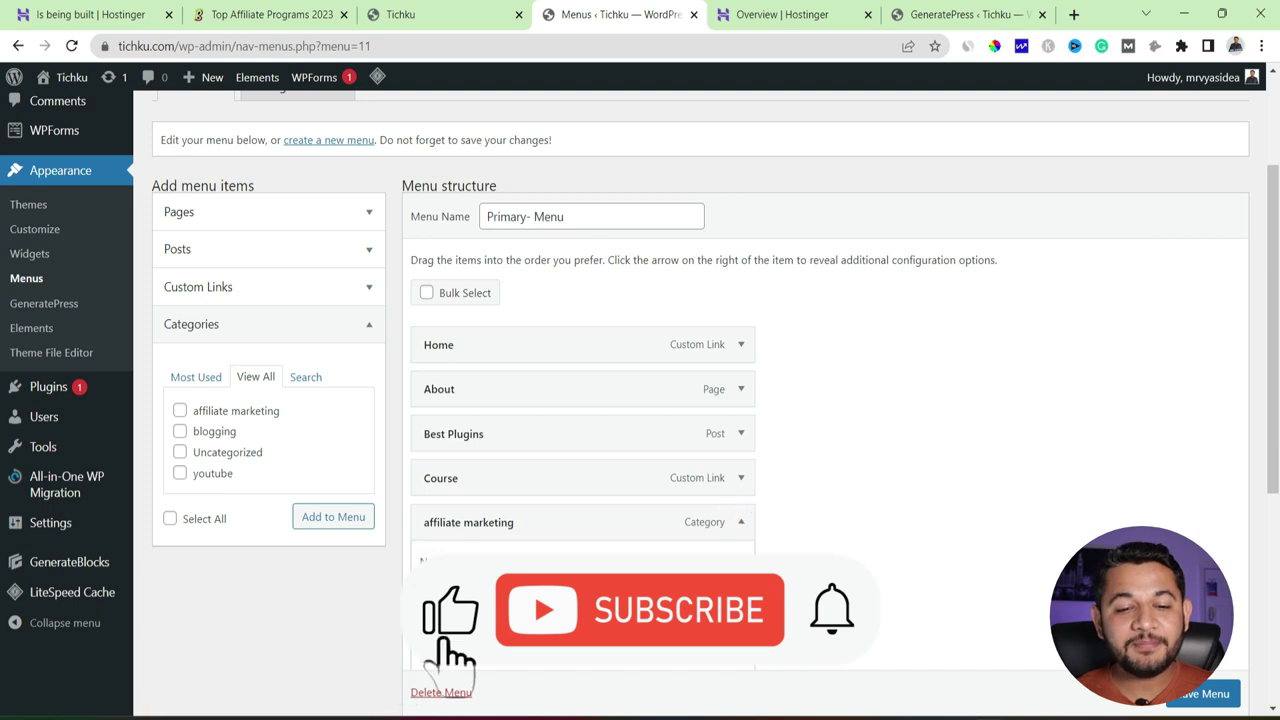
{"action": "key", "text": "BackSpace"}
{"action": "type", "text": "Affiliates"}
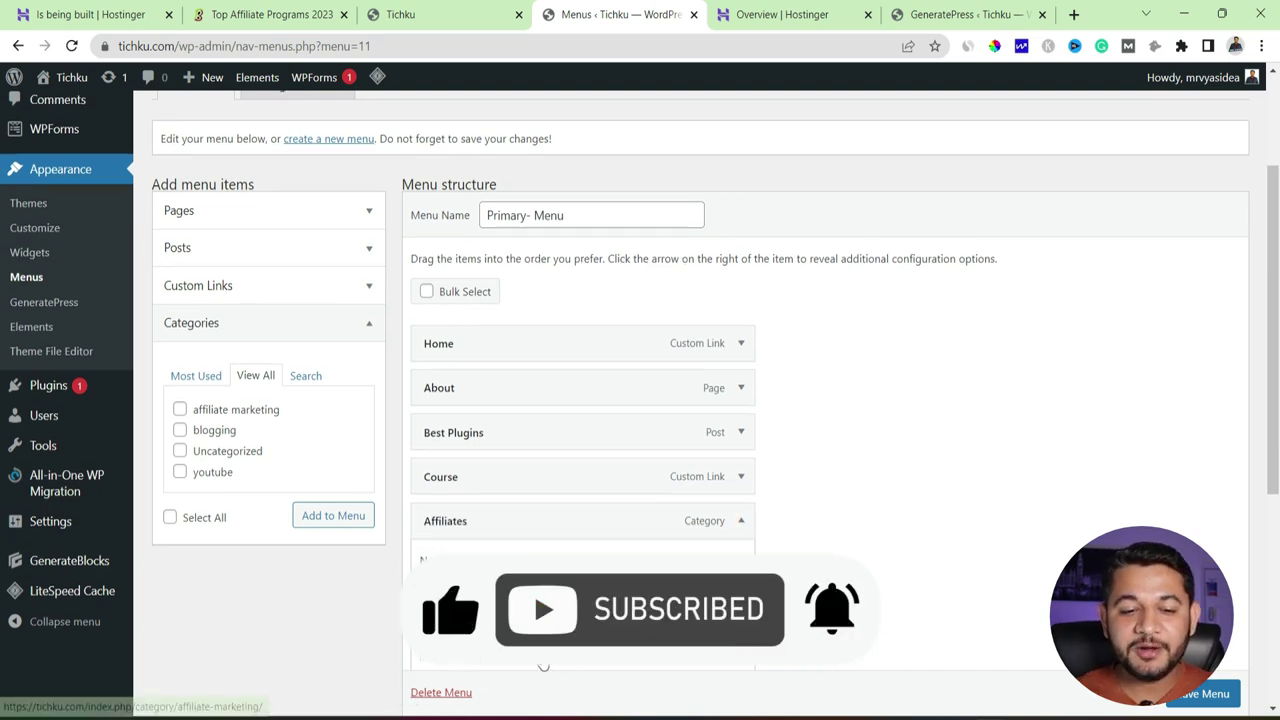
{"action": "scroll", "coordinate": [654, 377], "scroll_direction": "down", "scroll_amount": 2}
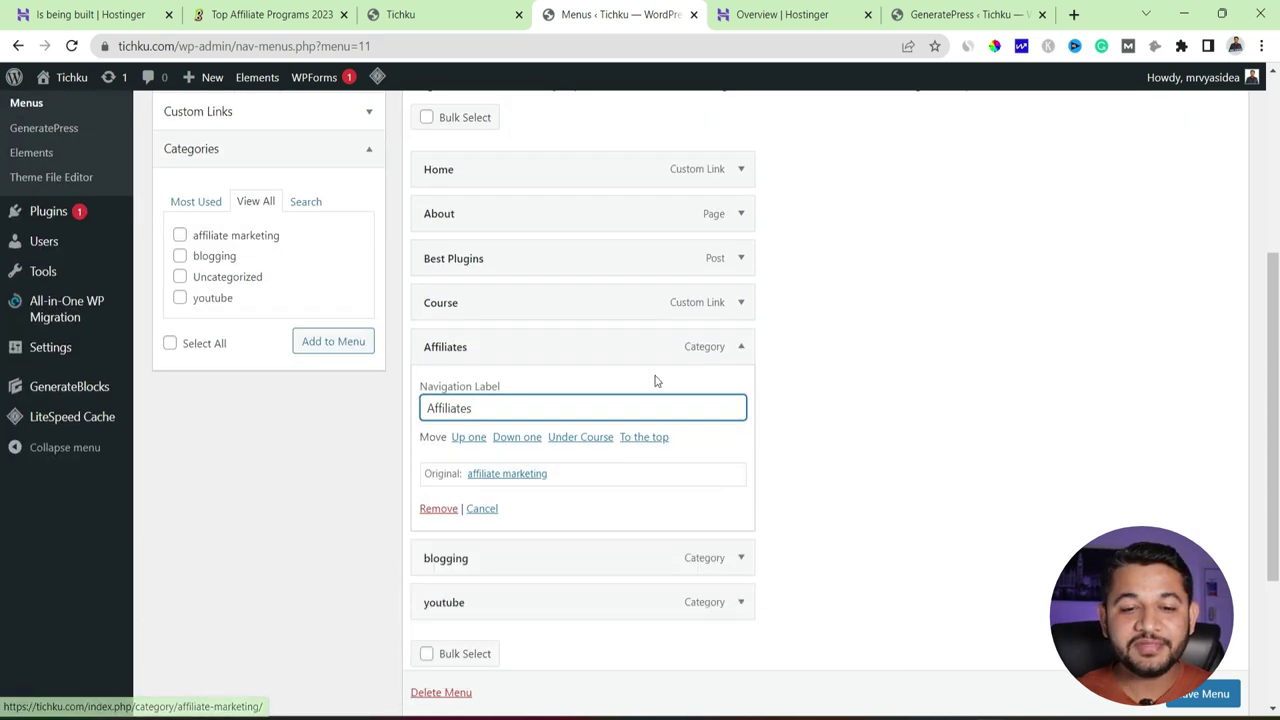
{"action": "left_click", "coordinate": [735, 348]}
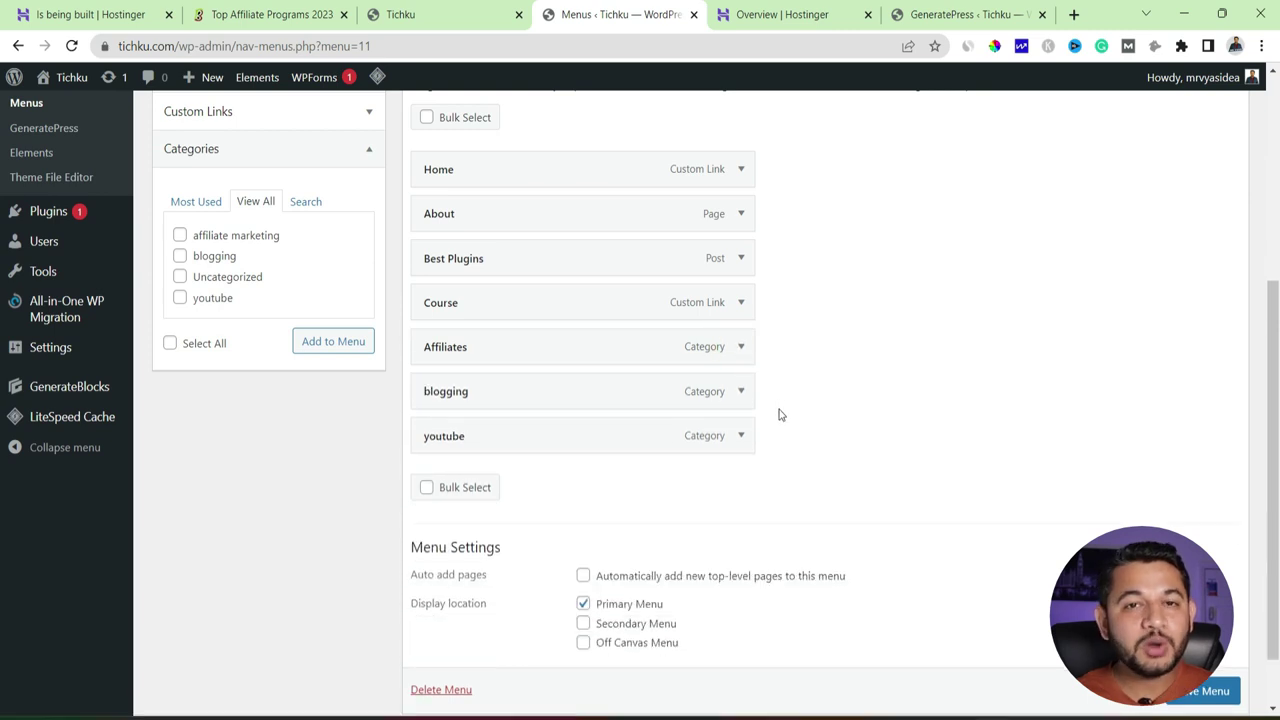
{"action": "left_click", "coordinate": [1201, 699]}
{"action": "scroll", "coordinate": [987, 535], "scroll_direction": "down", "scroll_amount": 1}
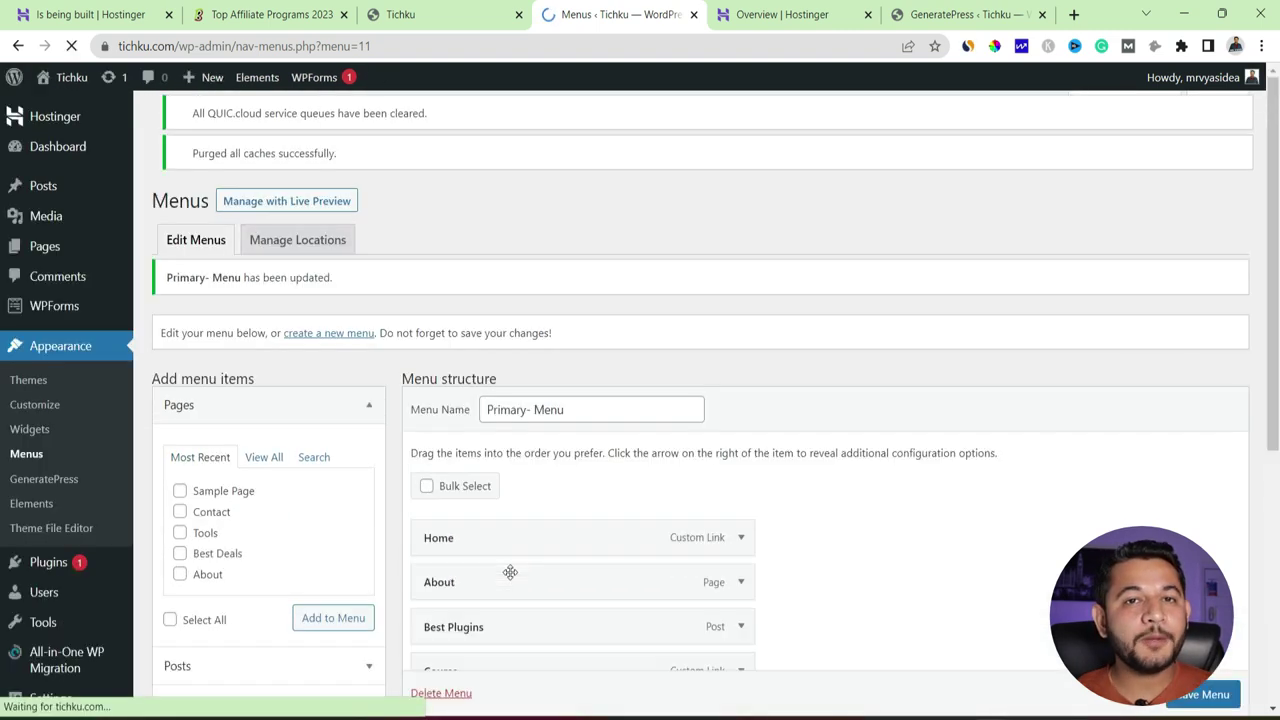
- Move the About item to the end of the menu structure, below youtube
{"action": "scroll", "coordinate": [510, 572], "scroll_direction": "down", "scroll_amount": 5}
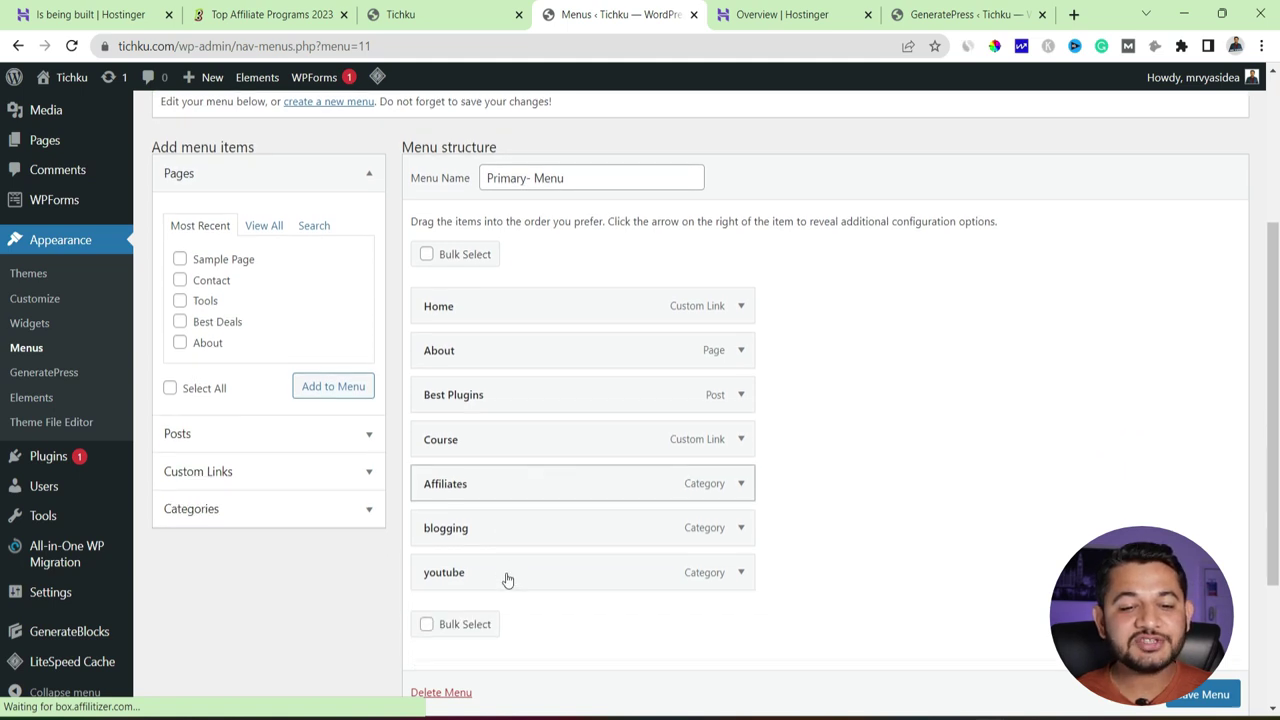
{"action": "mouse_move", "coordinate": [460, 483]}
{"action": "left_mouse_down"}
{"action": "mouse_move", "coordinate": [452, 352]}
{"action": "mouse_move", "coordinate": [451, 497]}
{"action": "left_mouse_up"}
{"action": "left_click_drag", "start_coordinate": [443, 349], "coordinate": [443, 576]}
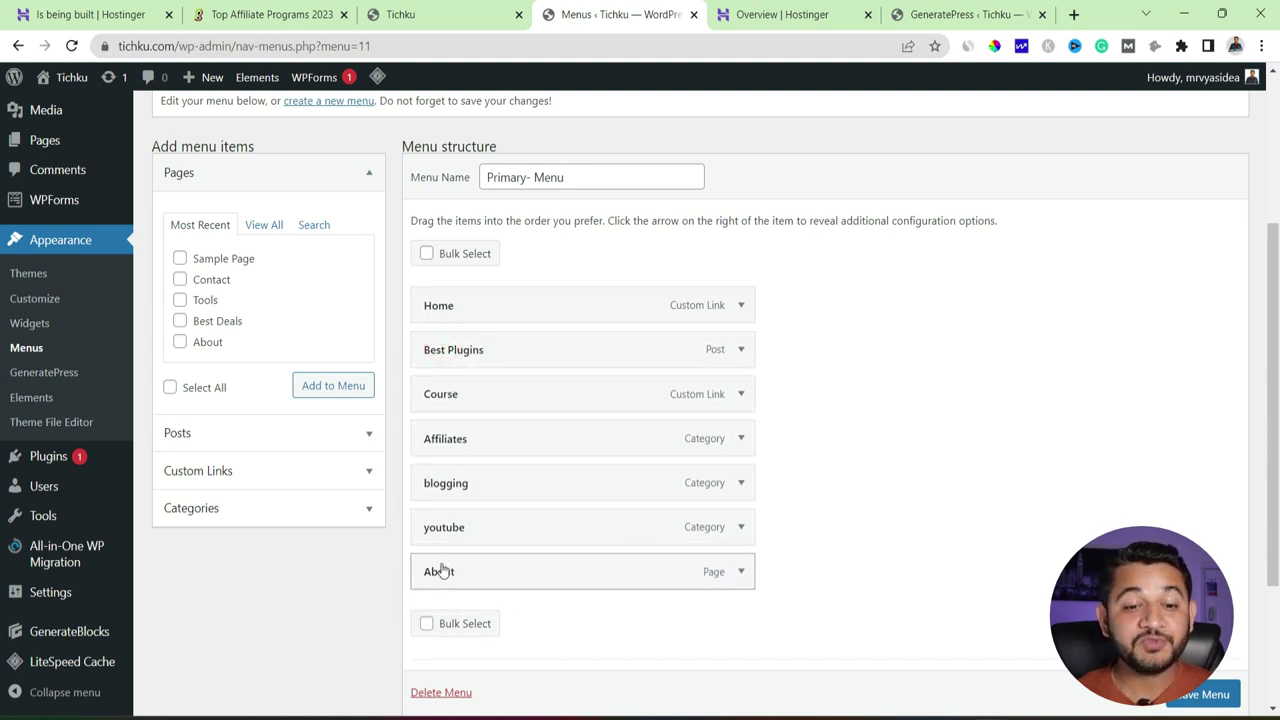
- Examine the Article dropdown and its nested WordPress submenu on the Bloggingos site
{"action": "left_click", "coordinate": [286, 14]}
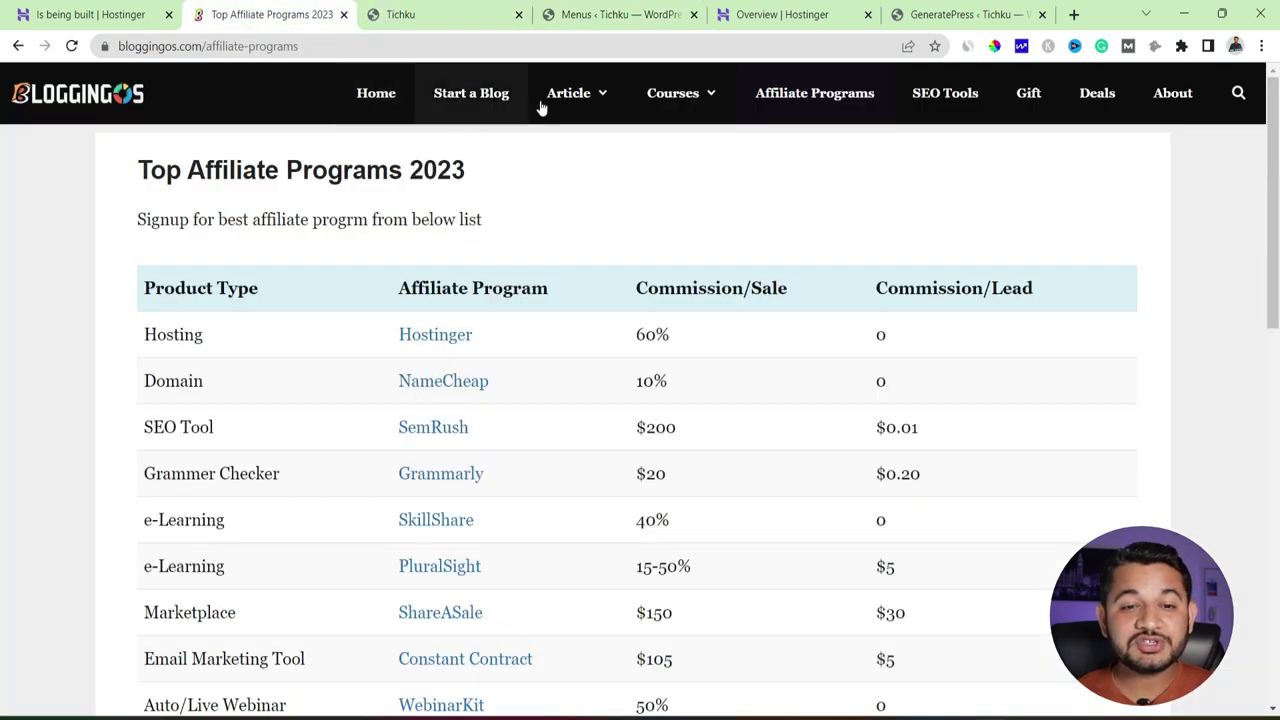
{"action": "mouse_move", "coordinate": [601, 95]}
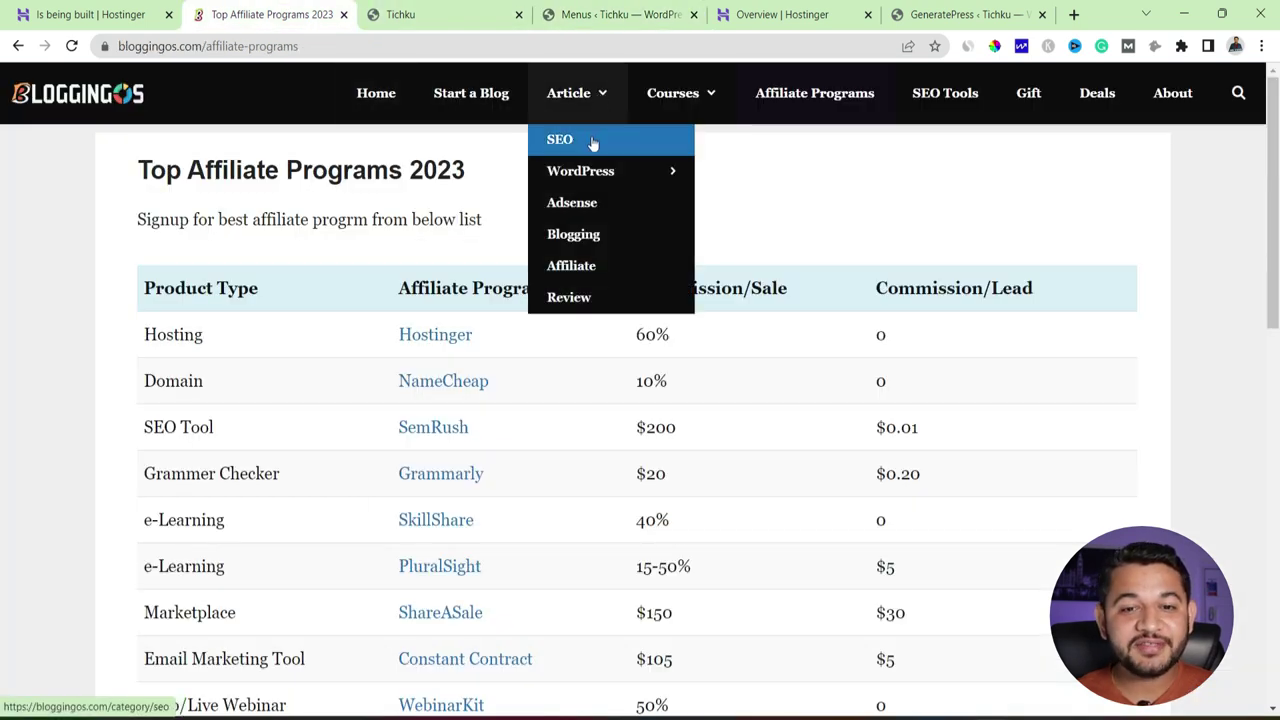
{"action": "mouse_move", "coordinate": [617, 172]}
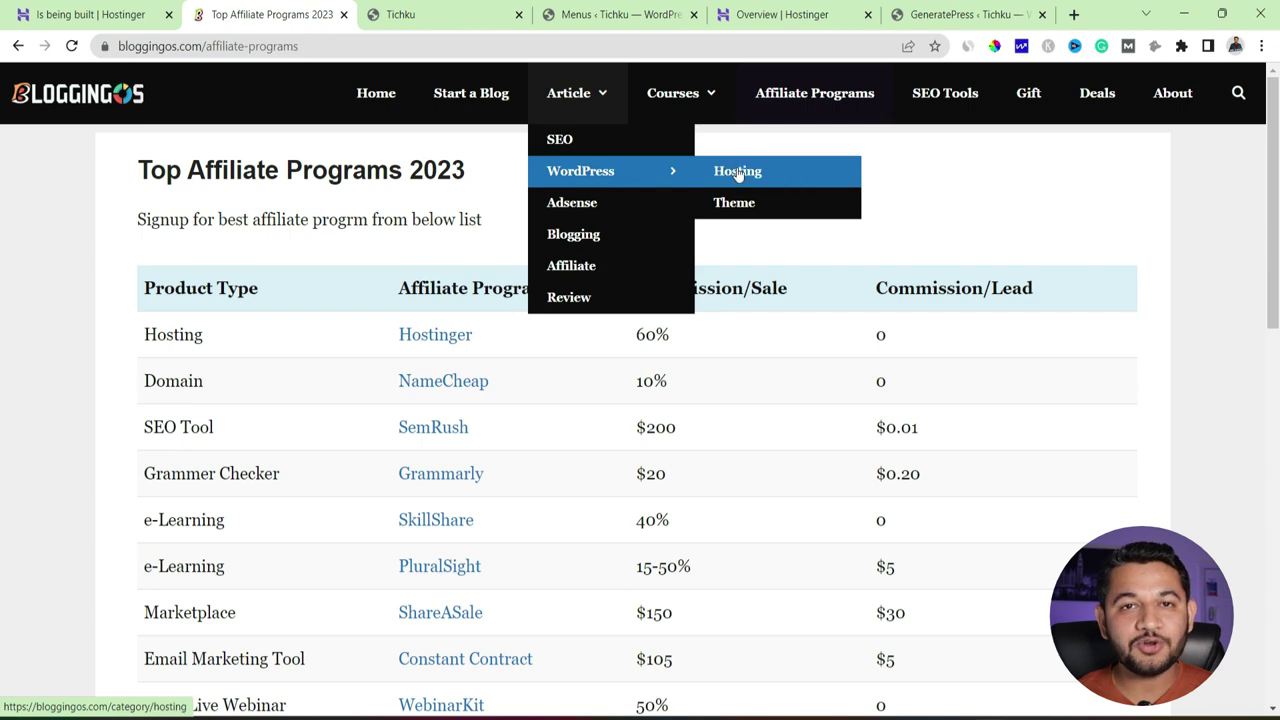
- Return to the Tichku menu editor and add the Uncategorized category to the Primary- Menu
{"action": "left_click", "coordinate": [612, 14]}
{"action": "mouse_move", "coordinate": [503, 440]}
{"action": "left_mouse_down"}
{"action": "mouse_move", "coordinate": [560, 440]}
{"action": "mouse_move", "coordinate": [517, 439]}
{"action": "left_mouse_up"}
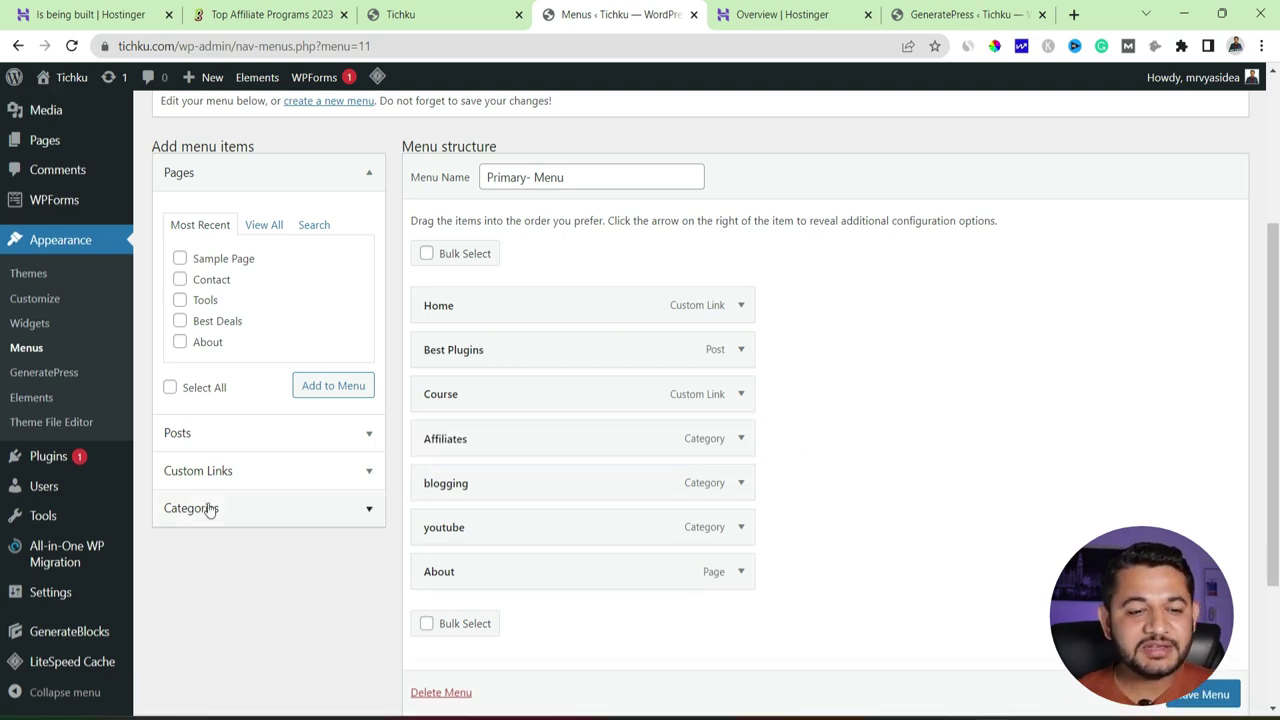
{"action": "left_click", "coordinate": [372, 510]}
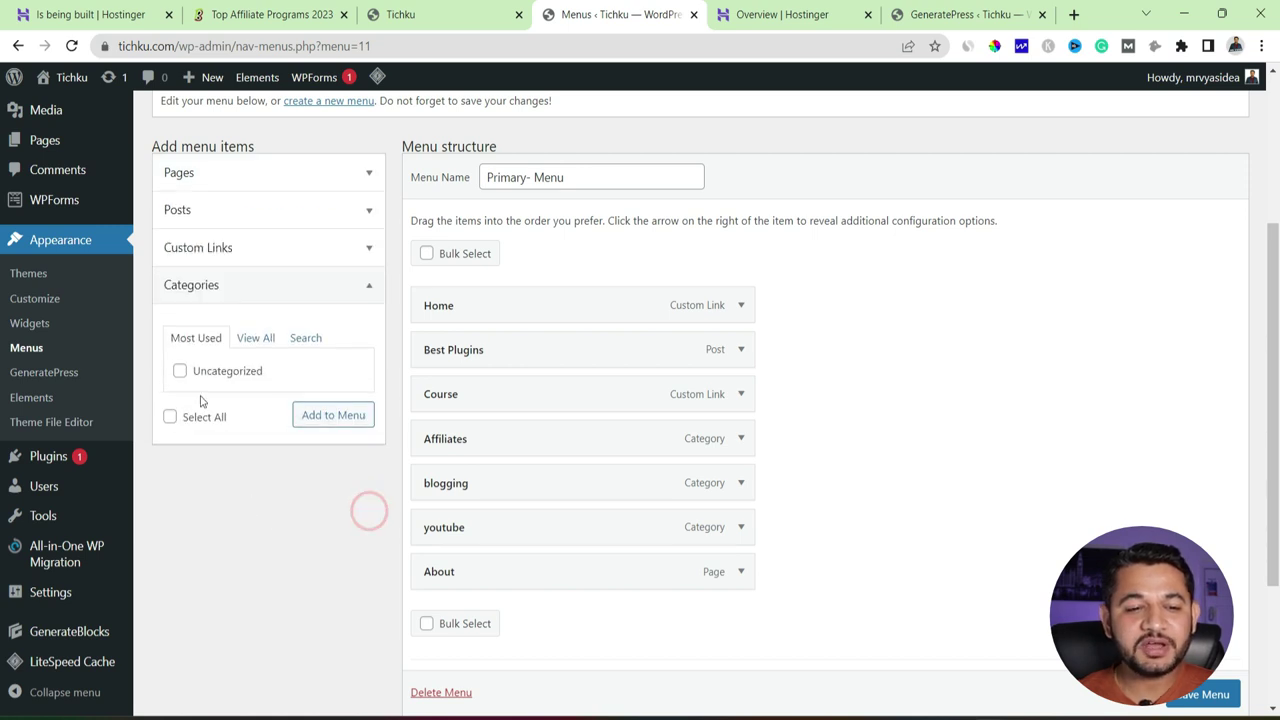
{"action": "left_click", "coordinate": [180, 372]}
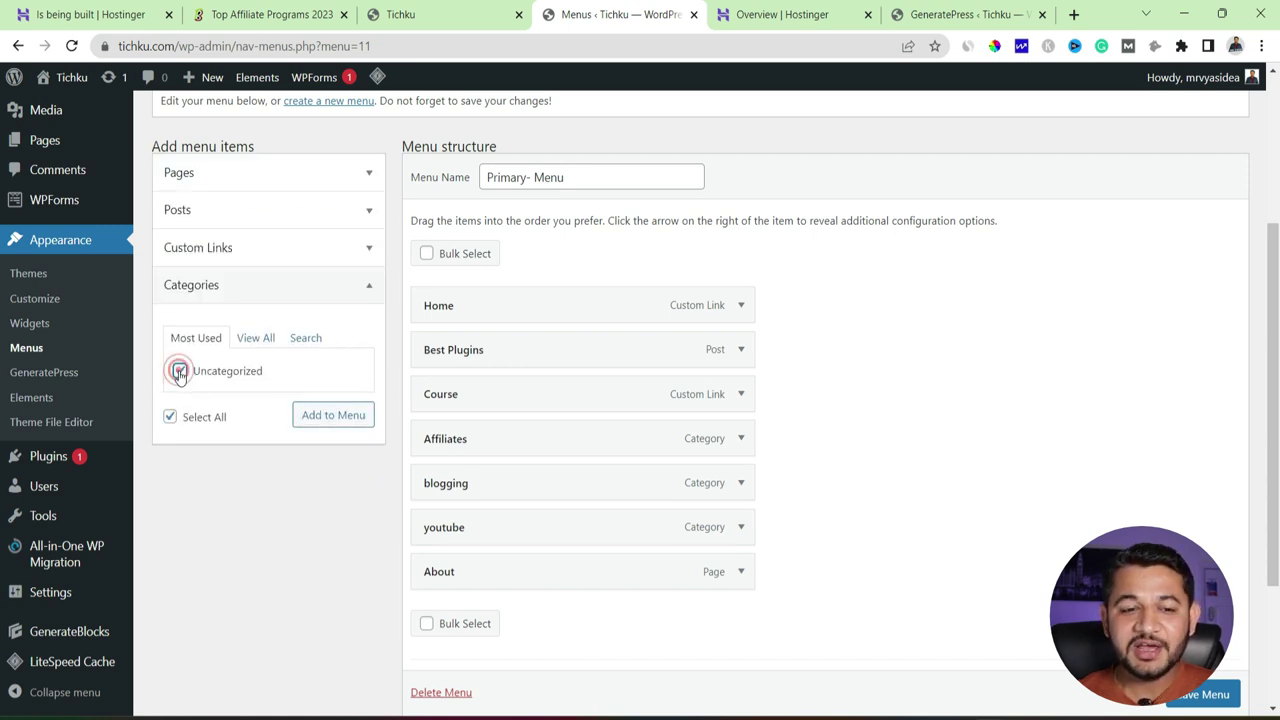
{"action": "left_click", "coordinate": [322, 417]}
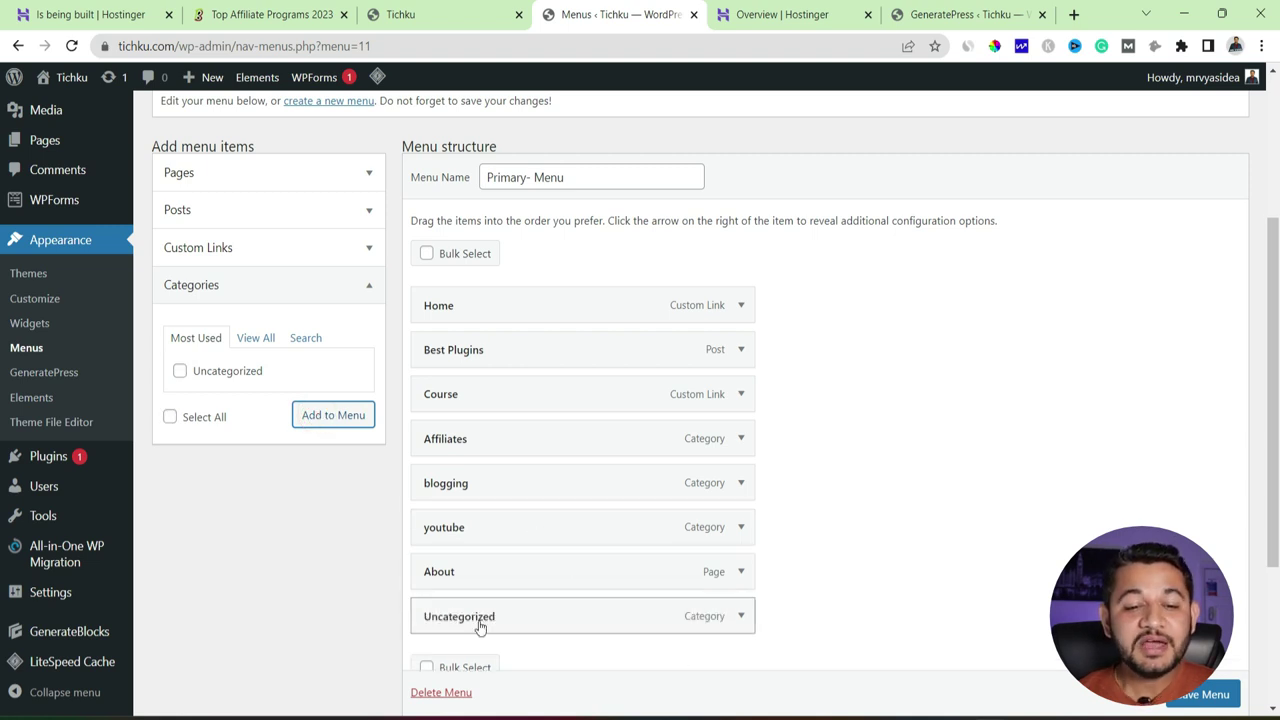
- Change the navigation label of the Uncategorized menu item to "Article"
{"action": "left_click", "coordinate": [742, 617]}
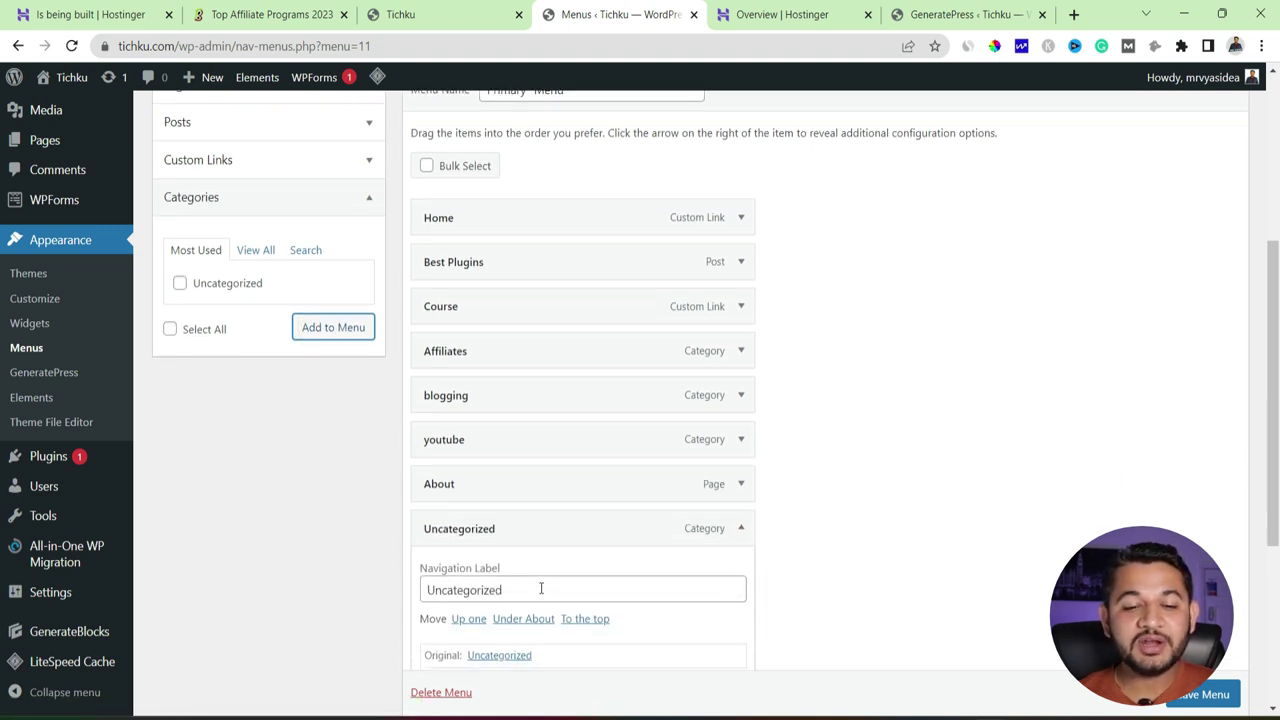
{"action": "left_click_drag", "start_coordinate": [540, 588], "coordinate": [365, 583]}
{"action": "type", "text": "Article"}
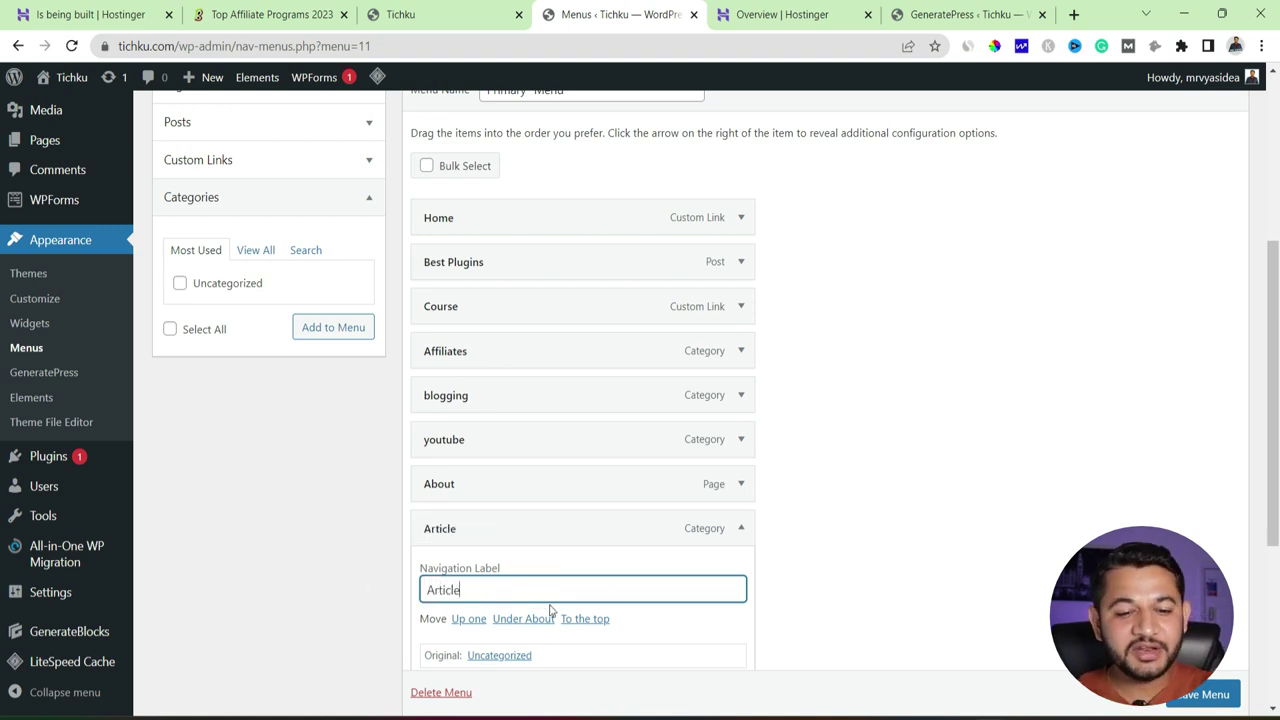
{"action": "scroll", "coordinate": [560, 585], "scroll_direction": "down", "scroll_amount": 1}
{"action": "left_click", "coordinate": [739, 442]}
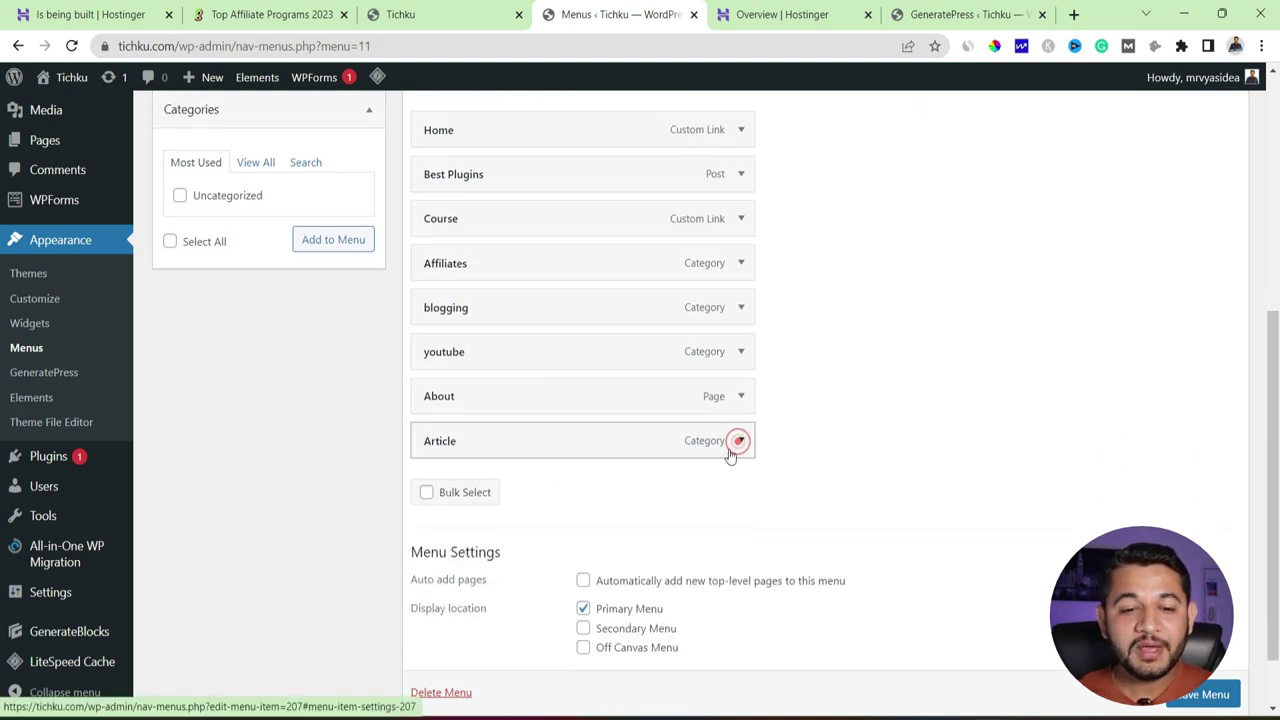
- Nest the Affiliates and blogging items as sub items under Article and save the menu
{"action": "left_click_drag", "start_coordinate": [446, 268], "coordinate": [471, 447]}
{"action": "left_click_drag", "start_coordinate": [451, 263], "coordinate": [474, 446]}
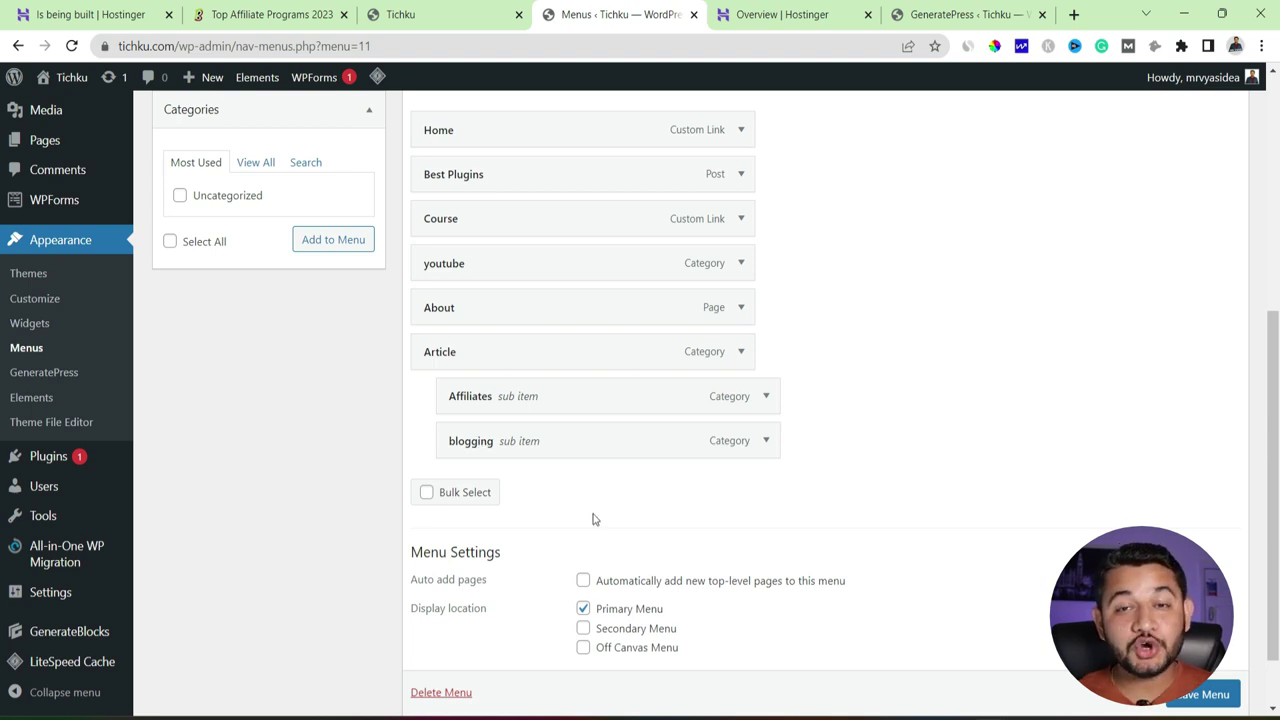
{"action": "left_click", "coordinate": [1205, 697]}
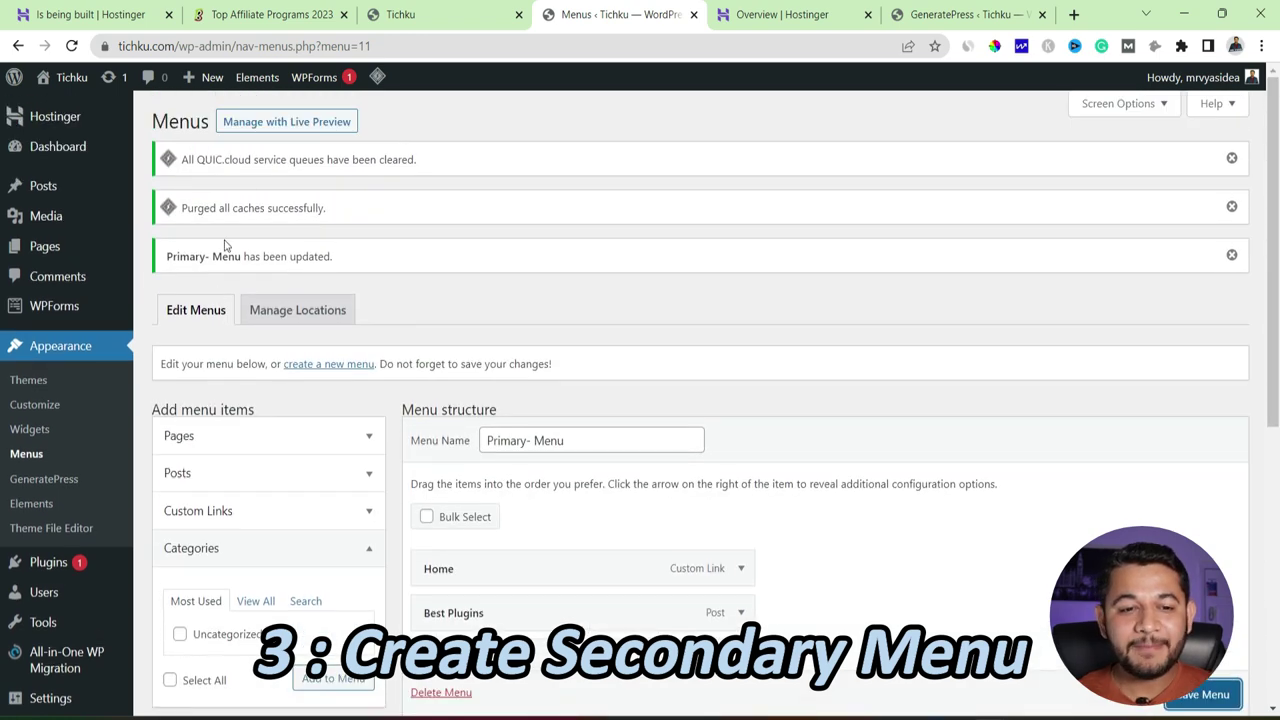
{"action": "left_click", "coordinate": [313, 365]}
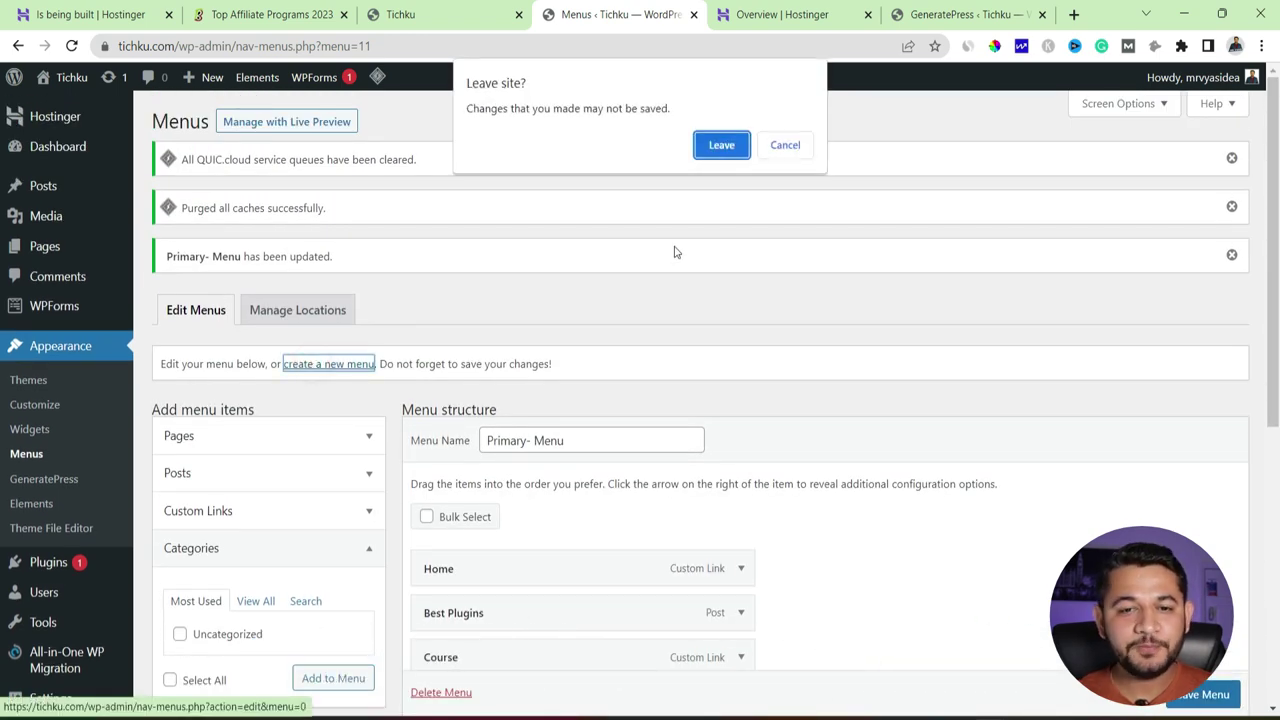
{"action": "left_click", "coordinate": [785, 146]}
{"action": "scroll", "coordinate": [930, 500], "scroll_direction": "down", "scroll_amount": 3}
{"action": "scroll", "coordinate": [946, 521], "scroll_direction": "down", "scroll_amount": 3}
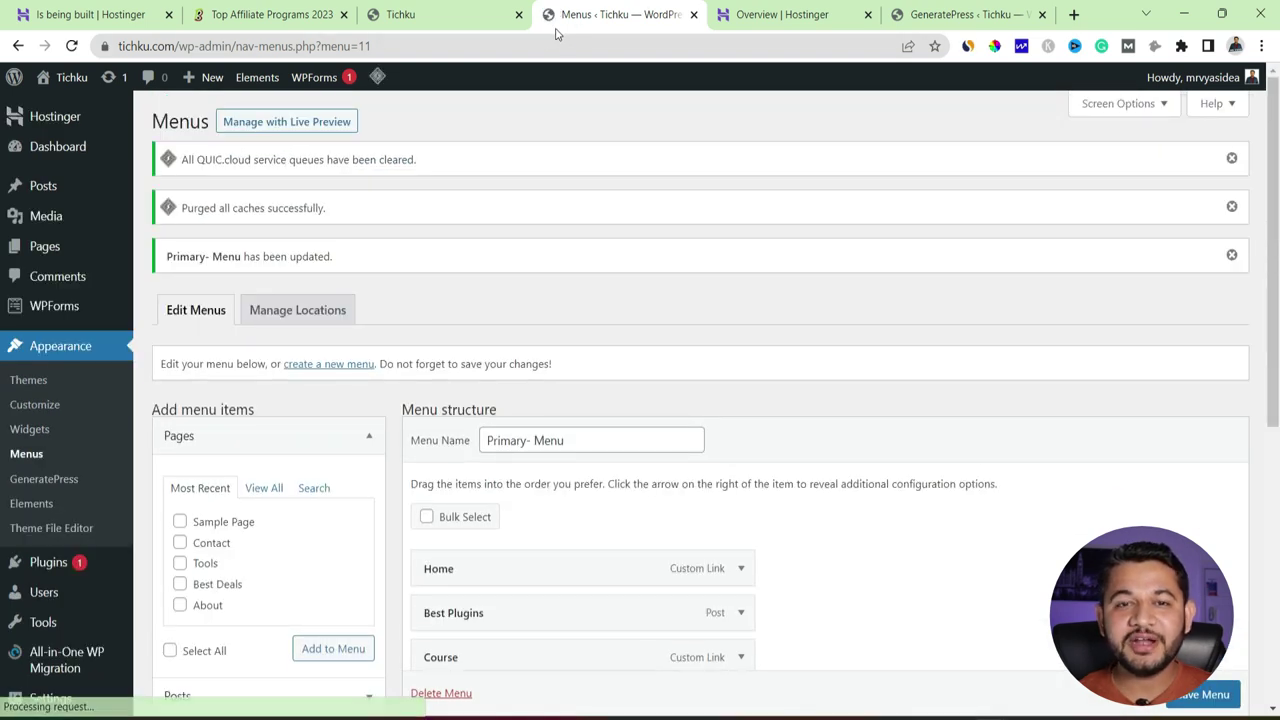
- Create a new menu named "Footer Menu" with Secondary Menu as its display location
{"action": "left_click", "coordinate": [310, 366]}
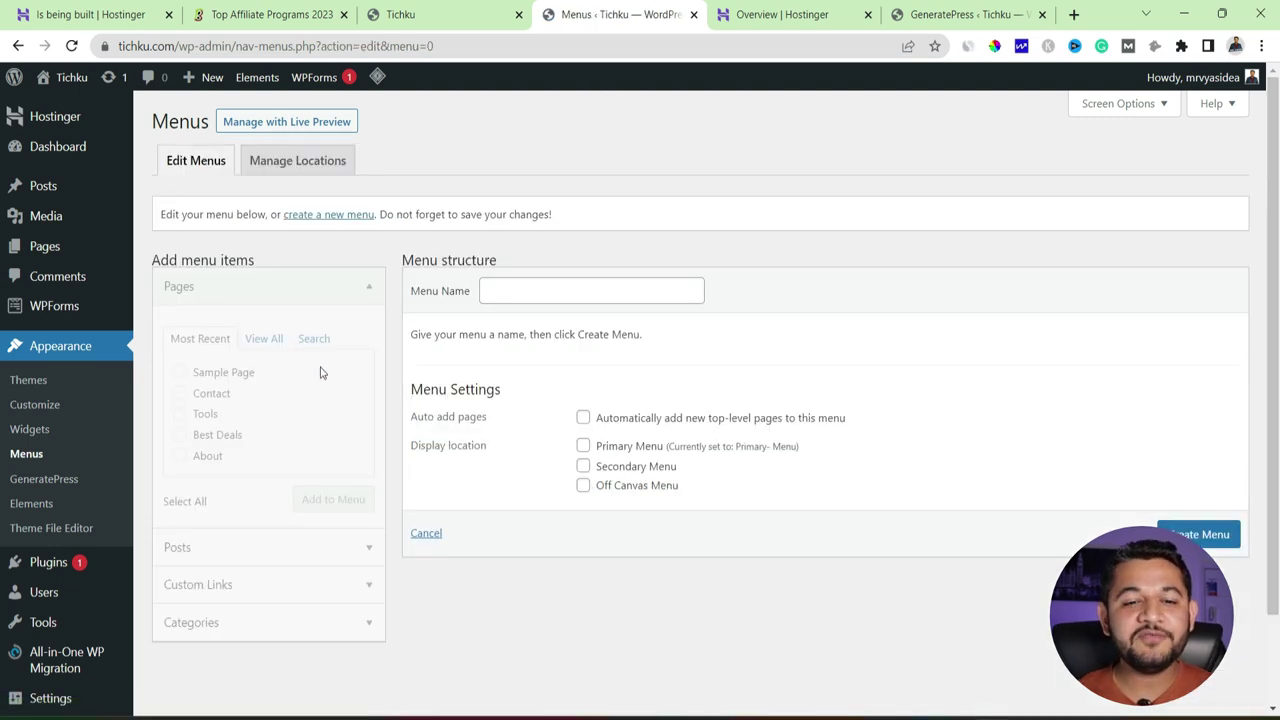
{"action": "left_click", "coordinate": [513, 288]}
{"action": "type", "text": "Foot"}
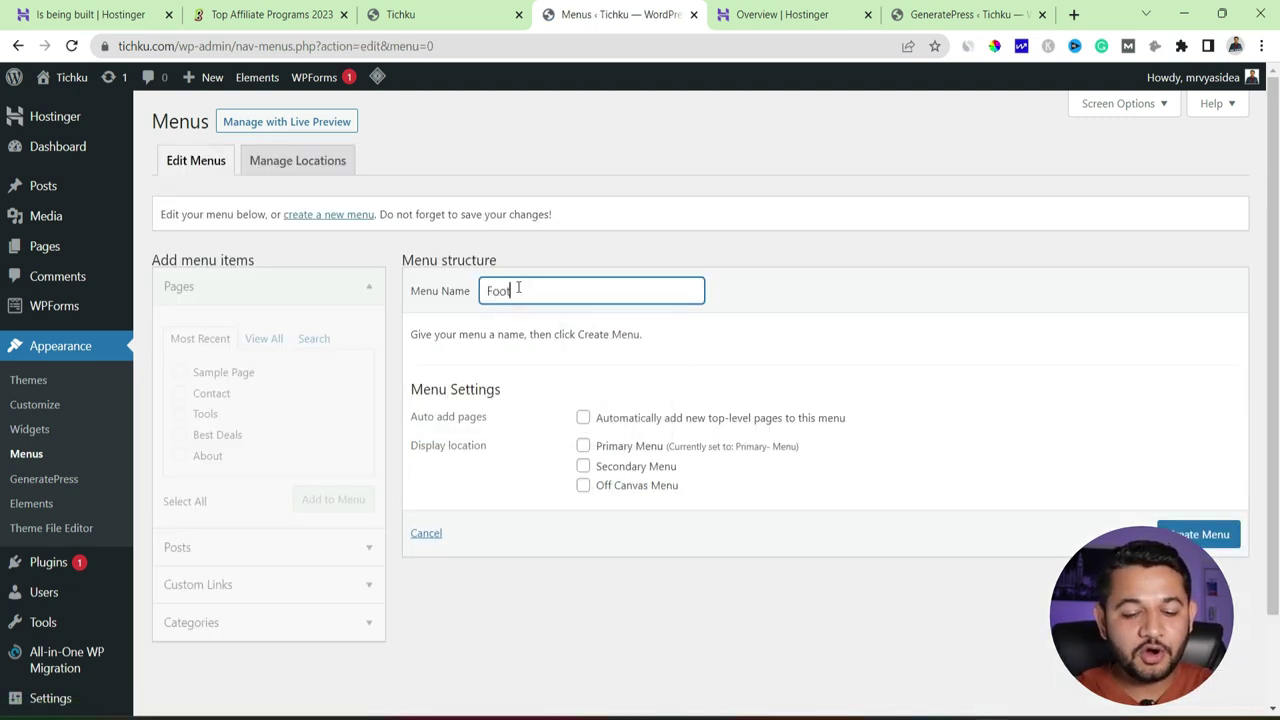
{"action": "type", "text": "er Menu"}
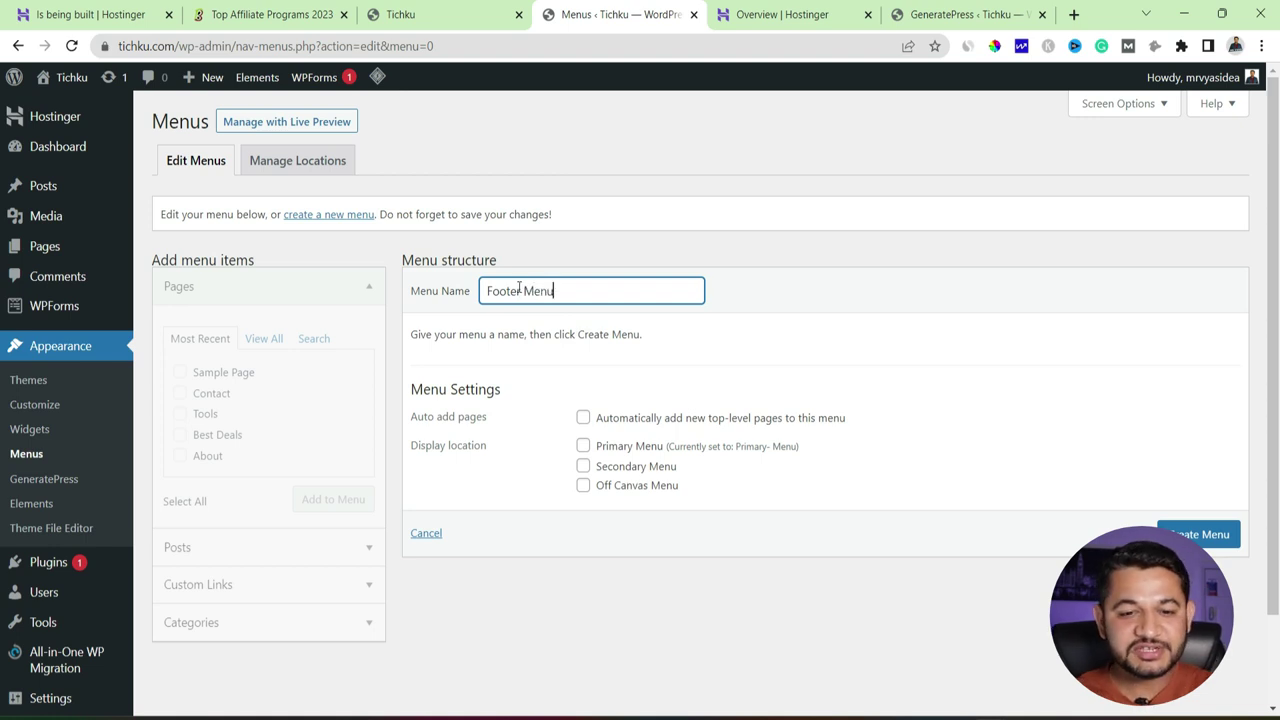
{"action": "left_click", "coordinate": [583, 467]}
{"action": "left_click", "coordinate": [1200, 534]}
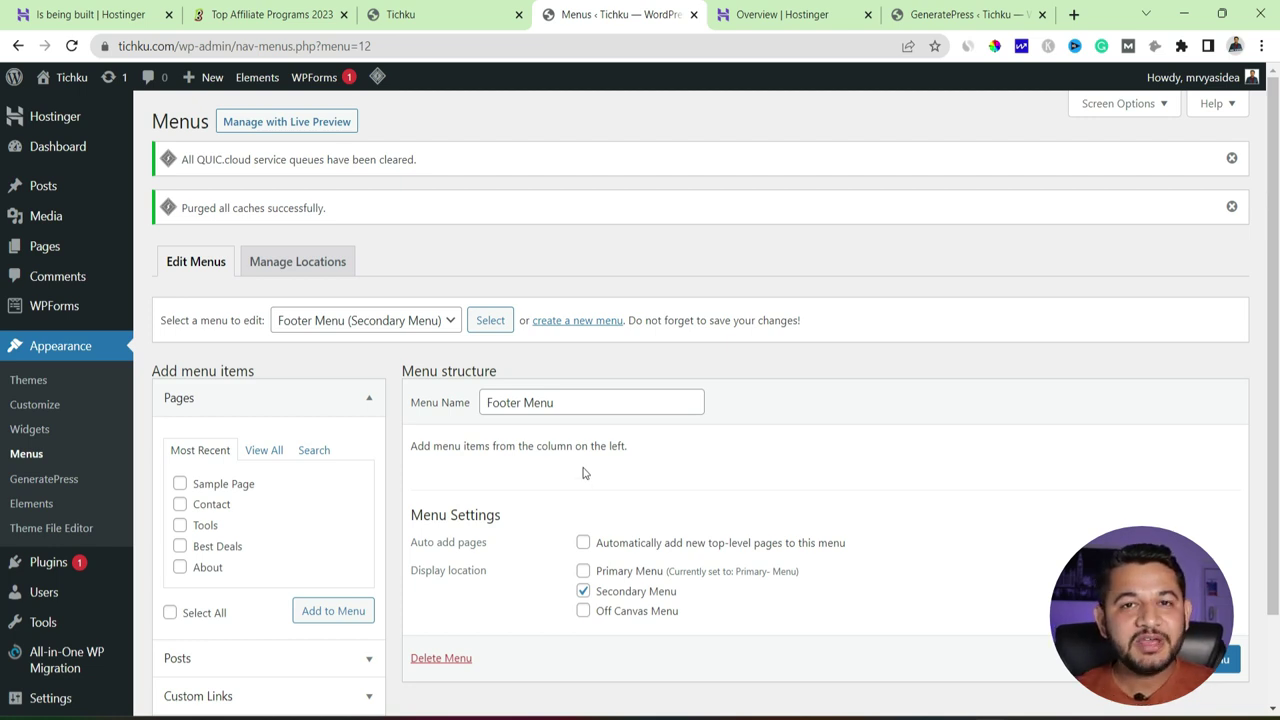
- Add the Best Deals and Contact pages to the Footer Menu and save it
{"action": "scroll", "coordinate": [178, 622], "scroll_direction": "down", "scroll_amount": 1}
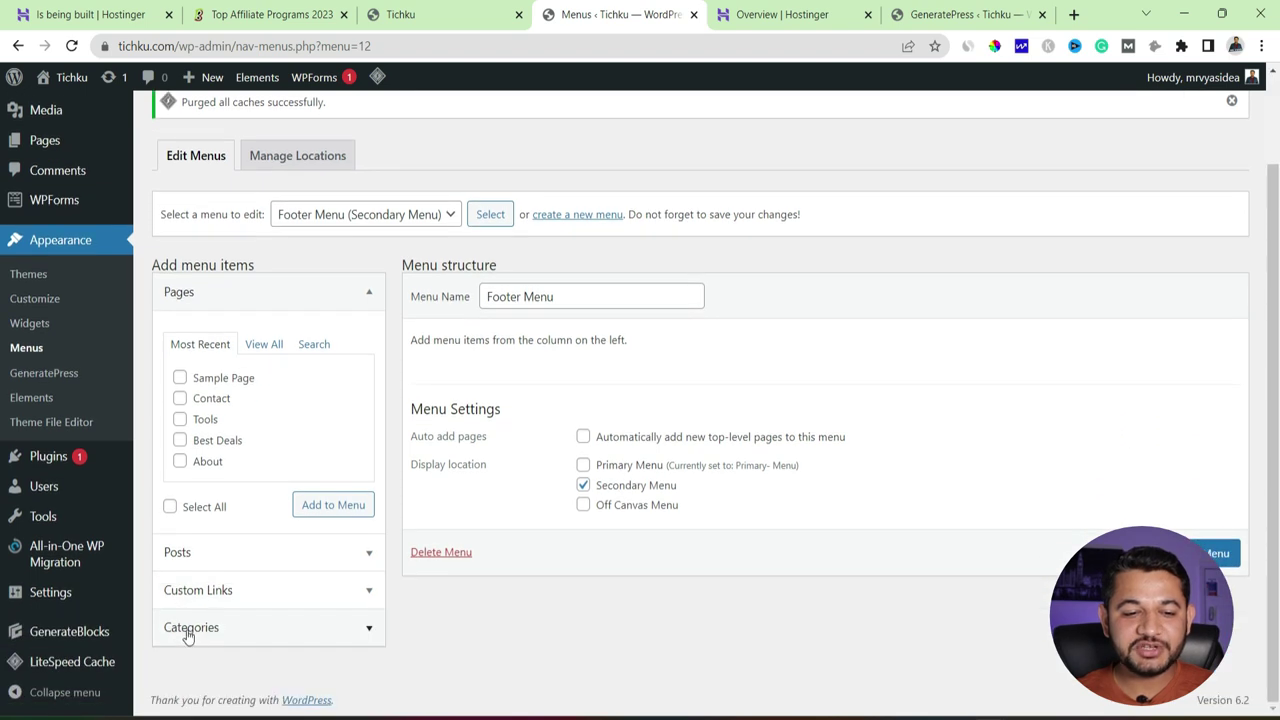
{"action": "left_click", "coordinate": [262, 345]}
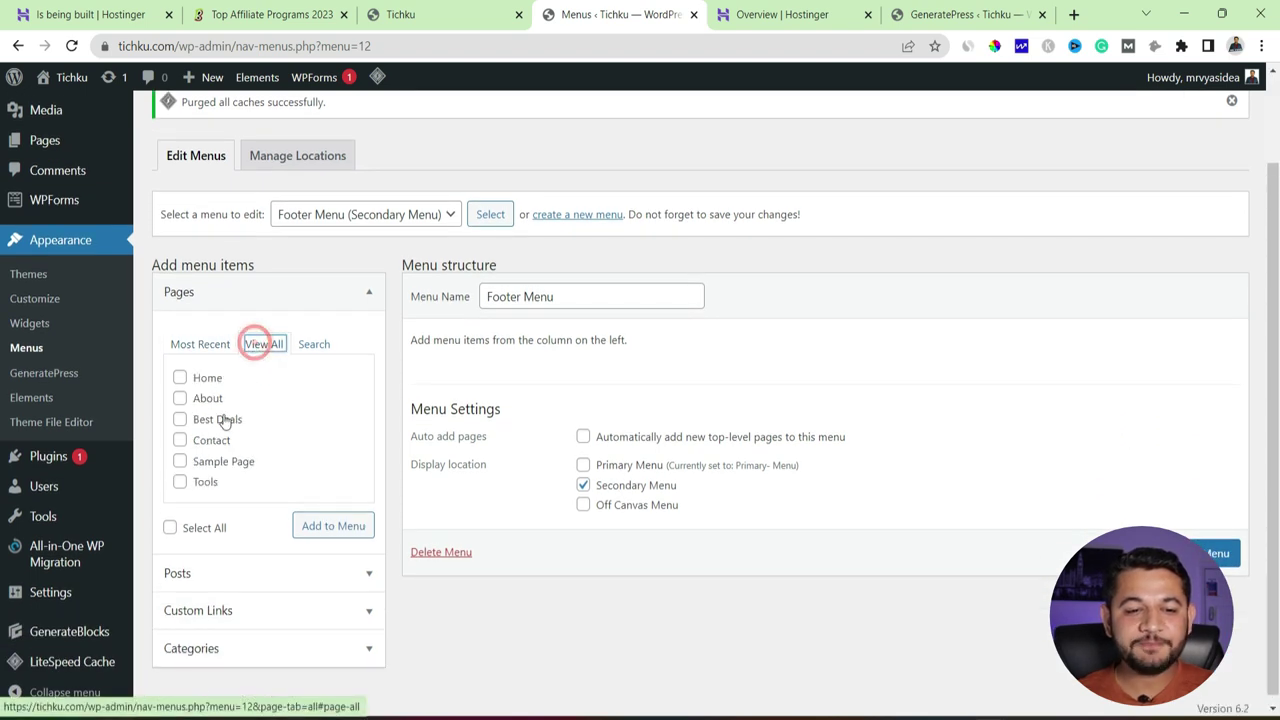
{"action": "left_click", "coordinate": [180, 440]}
{"action": "left_click", "coordinate": [180, 419]}
{"action": "left_click", "coordinate": [313, 524]}
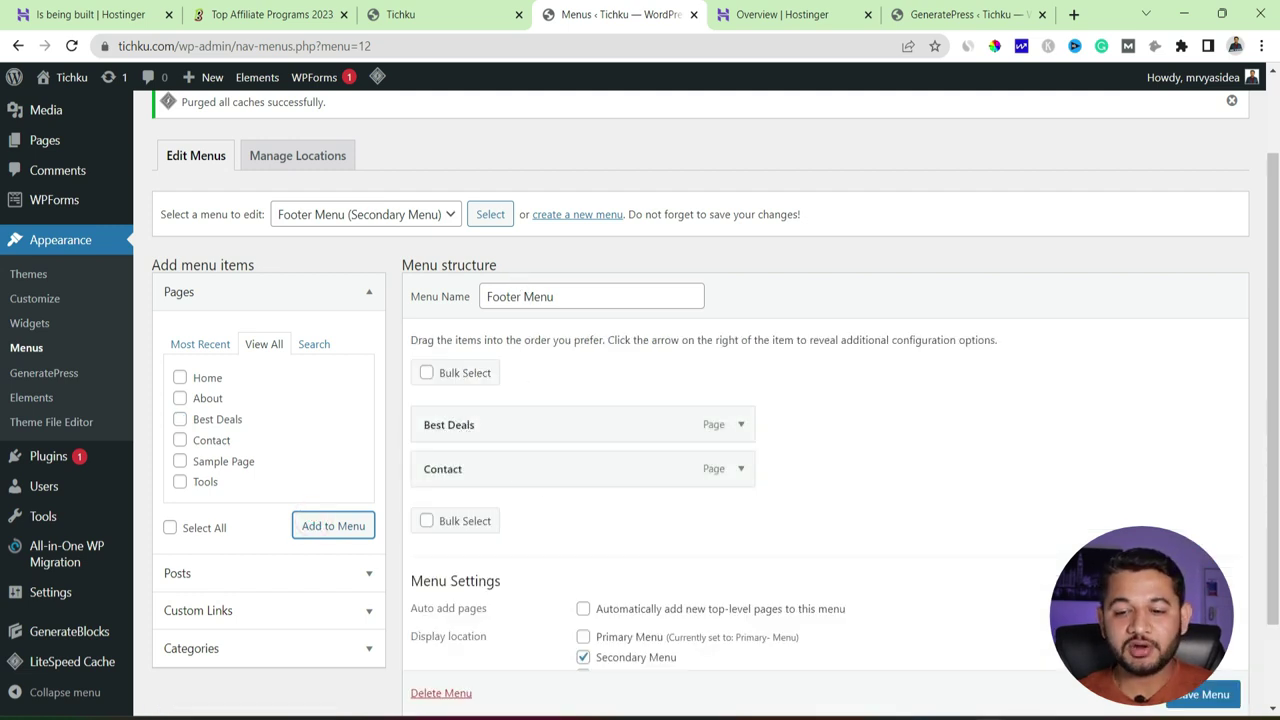
{"action": "scroll", "coordinate": [1190, 700], "scroll_direction": "down", "scroll_amount": 1}
{"action": "left_click", "coordinate": [1200, 694]}
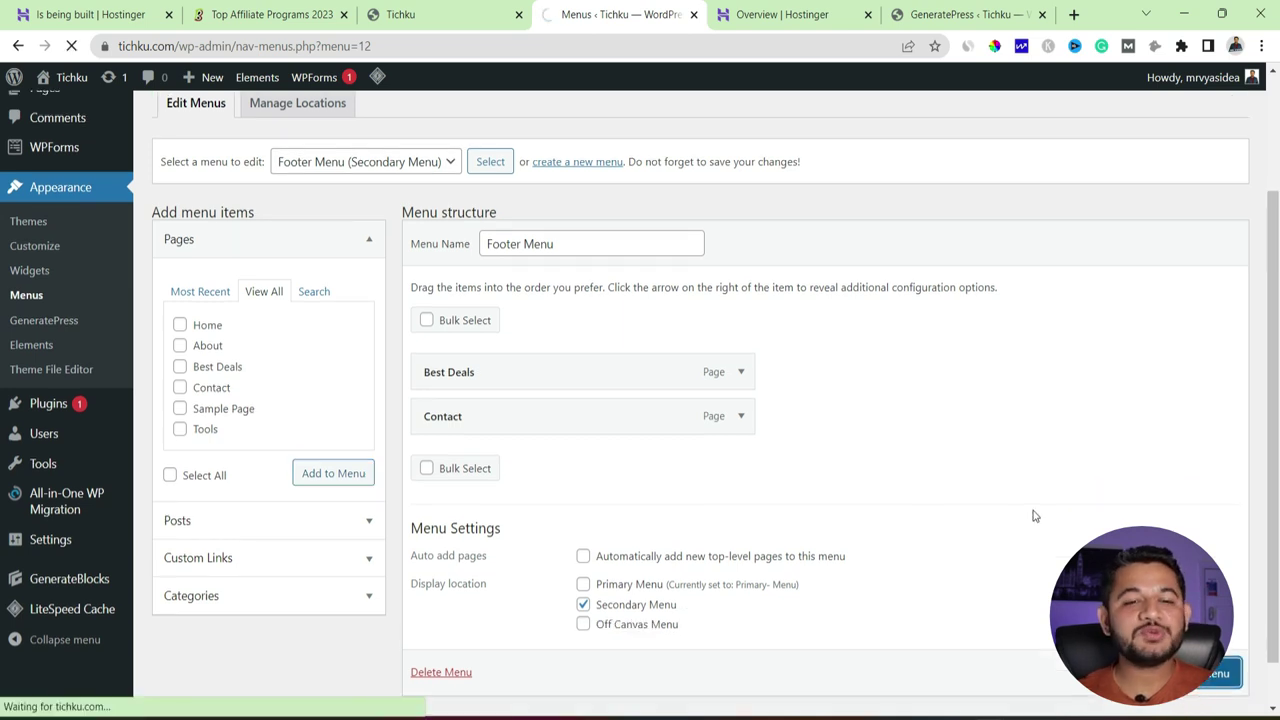
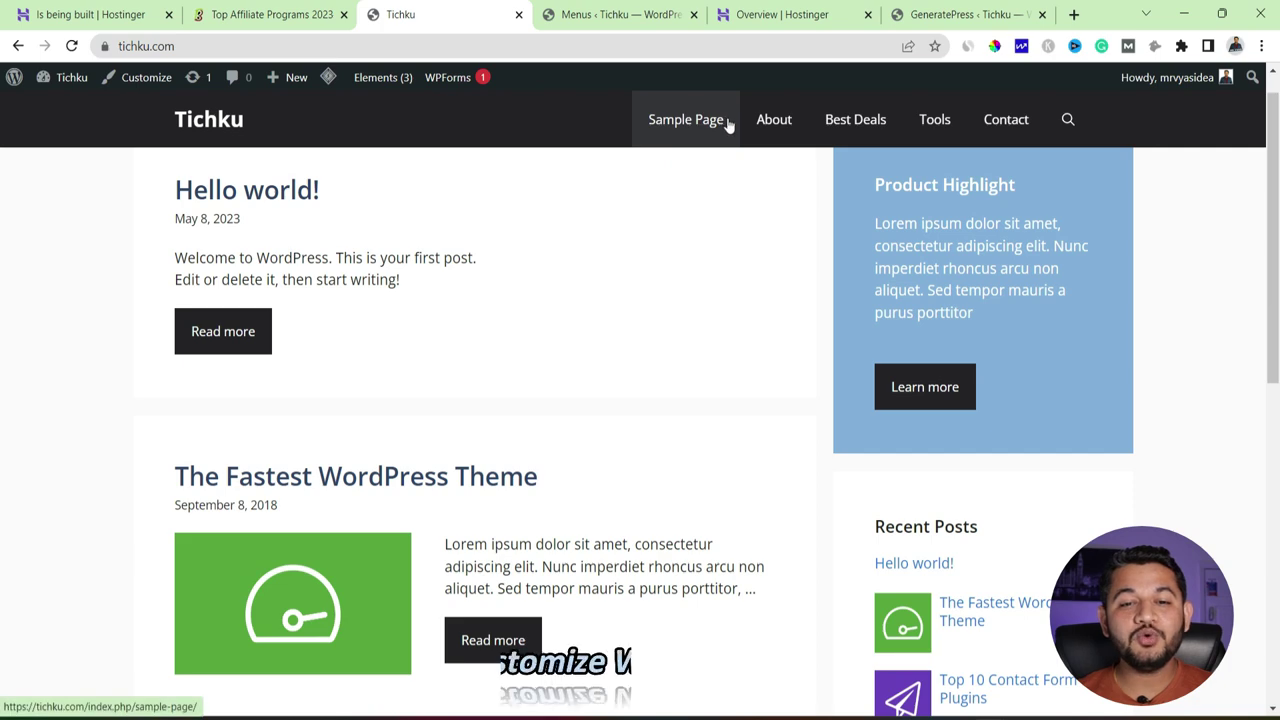
{"action": "scroll", "coordinate": [737, 549], "scroll_direction": "down", "scroll_amount": 1}
{"action": "scroll", "coordinate": [740, 551], "scroll_direction": "up", "scroll_amount": 1}
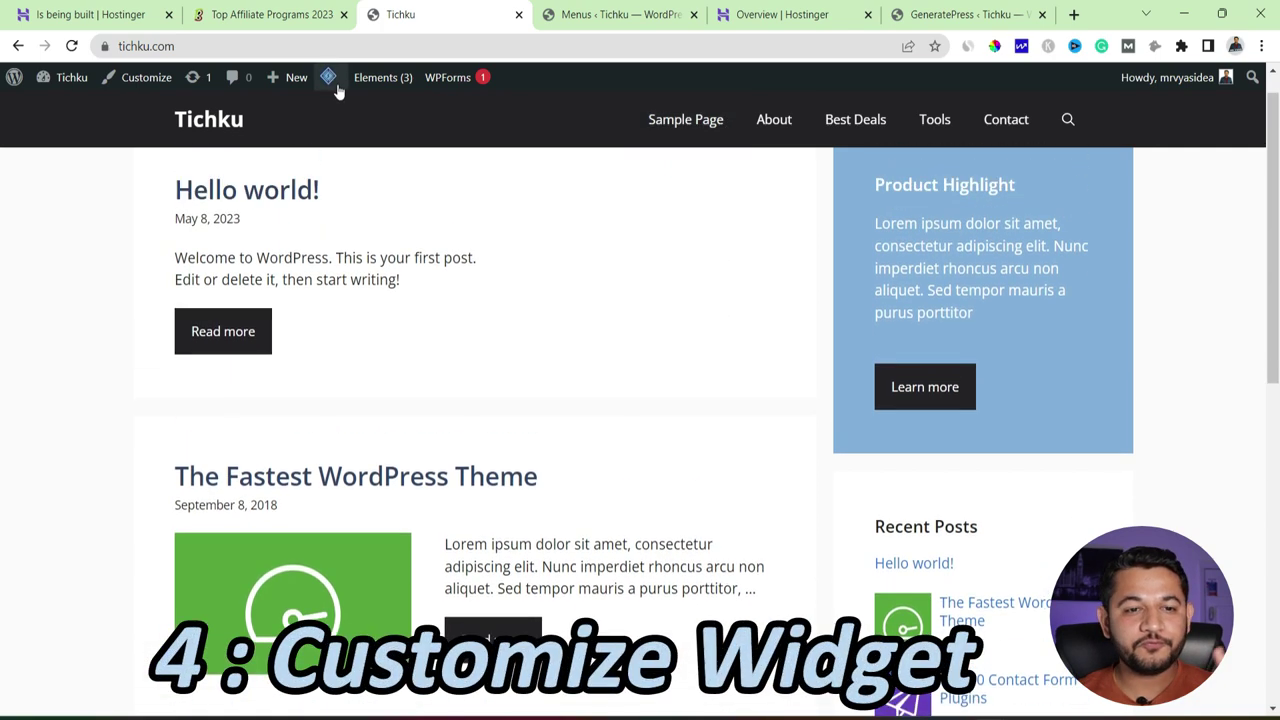
{"action": "left_click", "coordinate": [262, 12]}
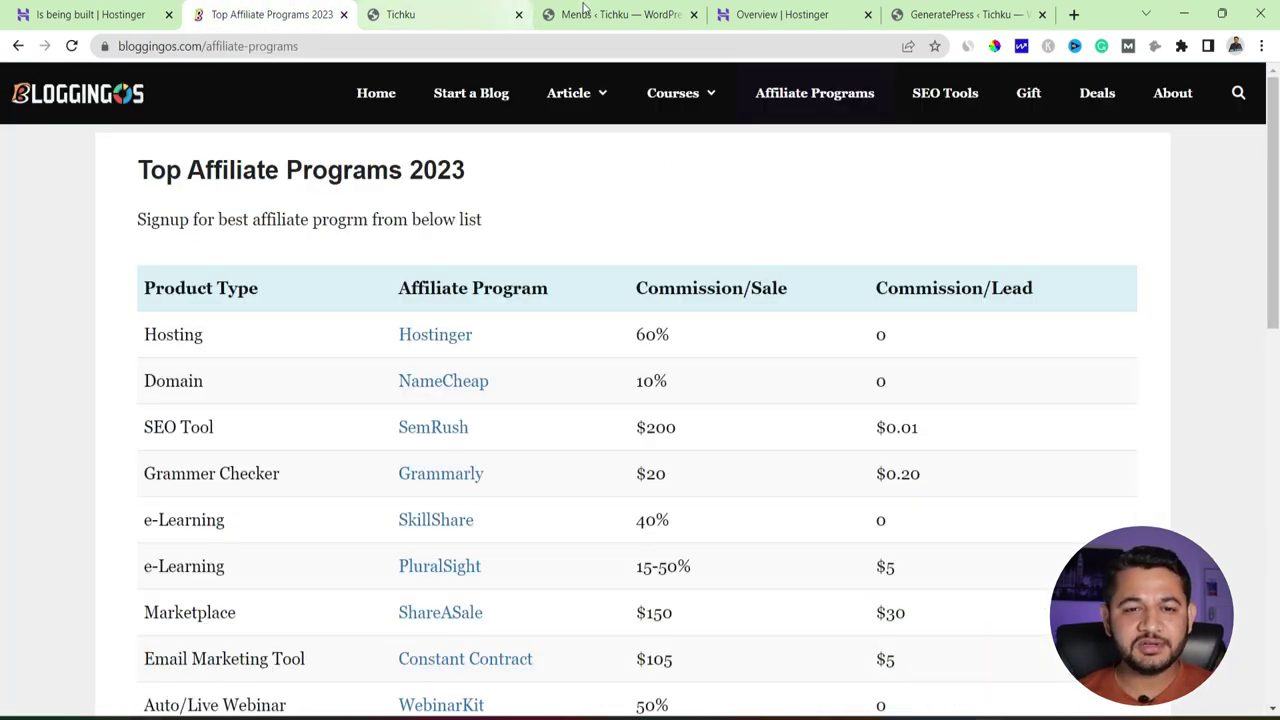
{"action": "left_click", "coordinate": [640, 10]}
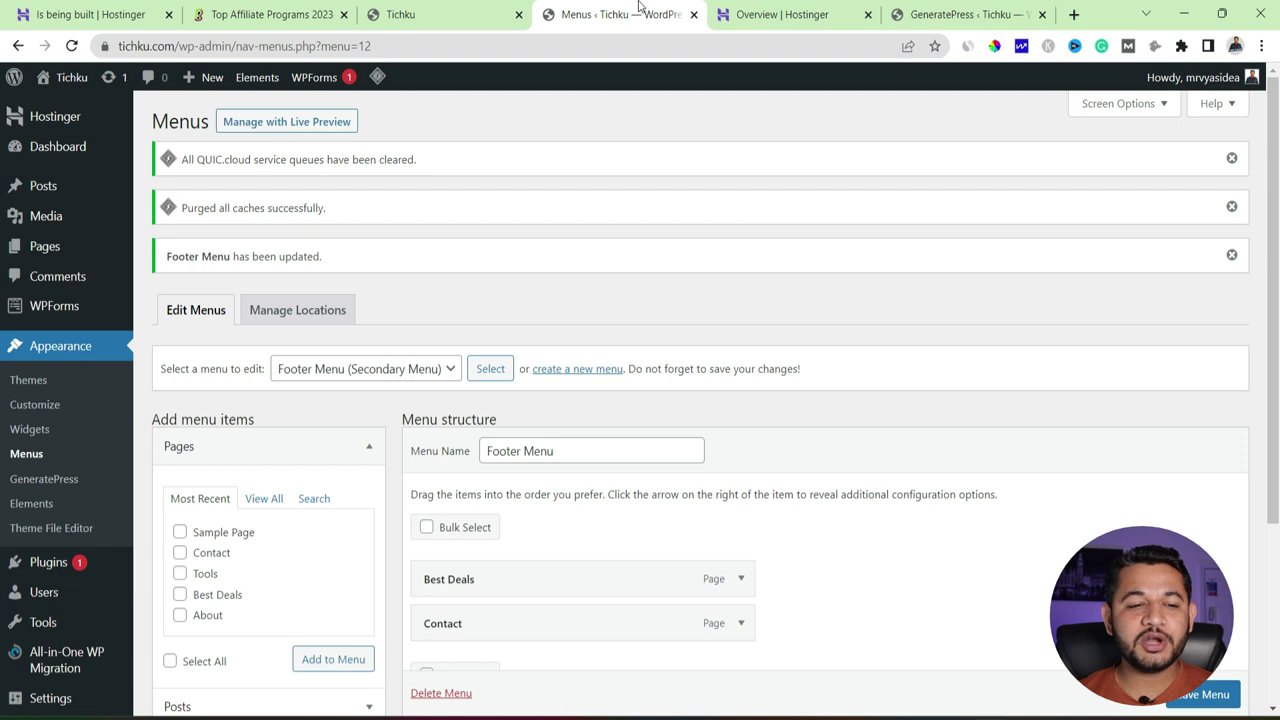
- Open the widgets editor and add a Navigation Menu widget to the Header area
{"action": "left_click", "coordinate": [30, 429]}
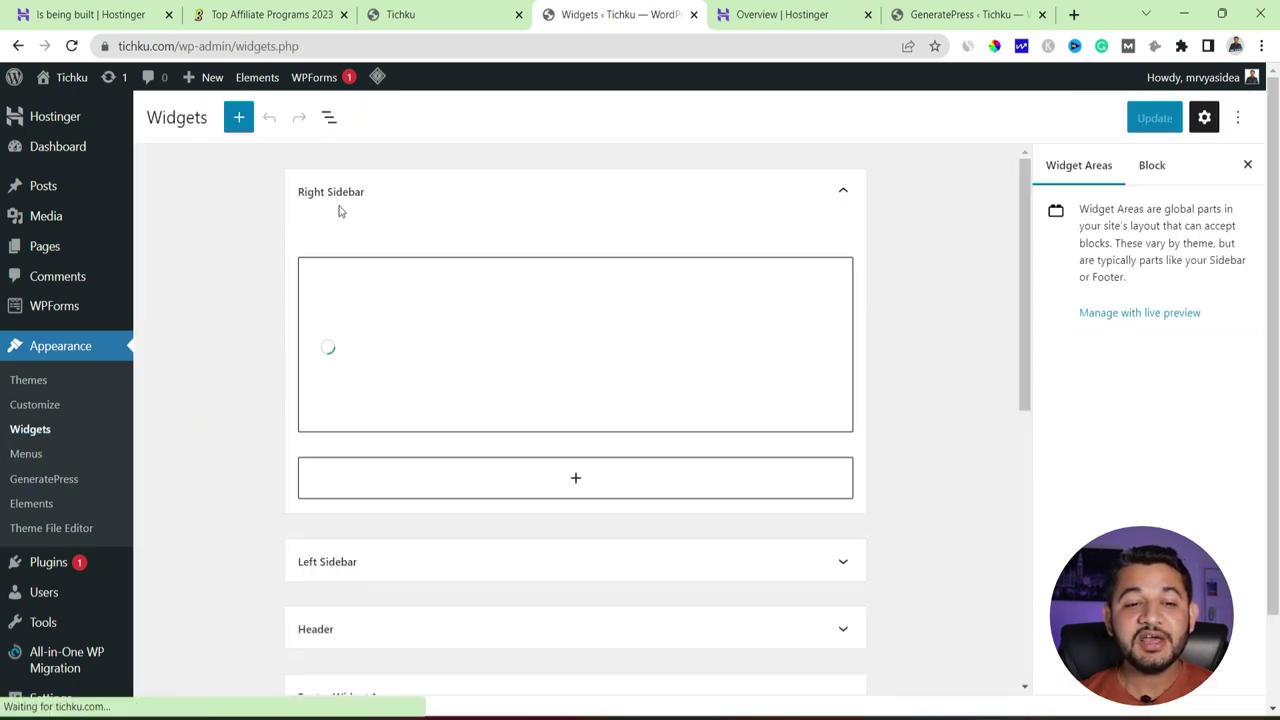
{"action": "scroll", "coordinate": [354, 426], "scroll_direction": "down", "scroll_amount": 1}
{"action": "scroll", "coordinate": [339, 487], "scroll_direction": "down", "scroll_amount": 2}
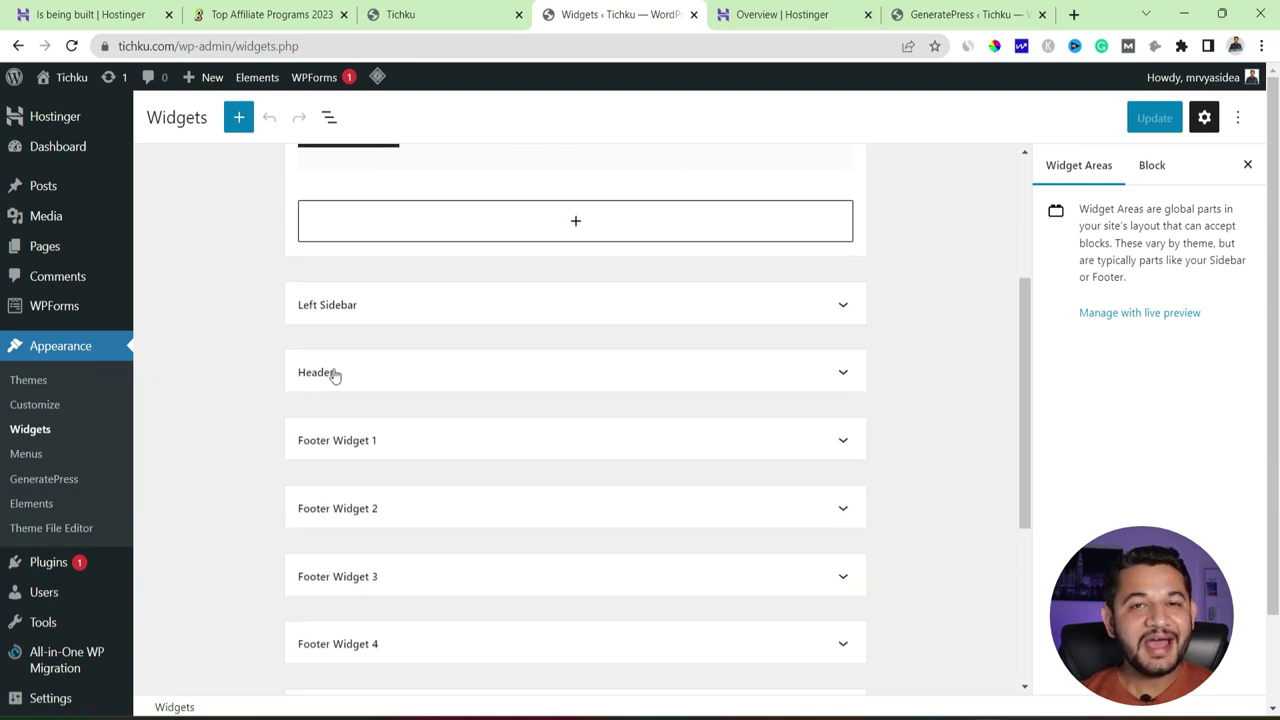
{"action": "left_click", "coordinate": [843, 372]}
{"action": "left_click", "coordinate": [548, 438]}
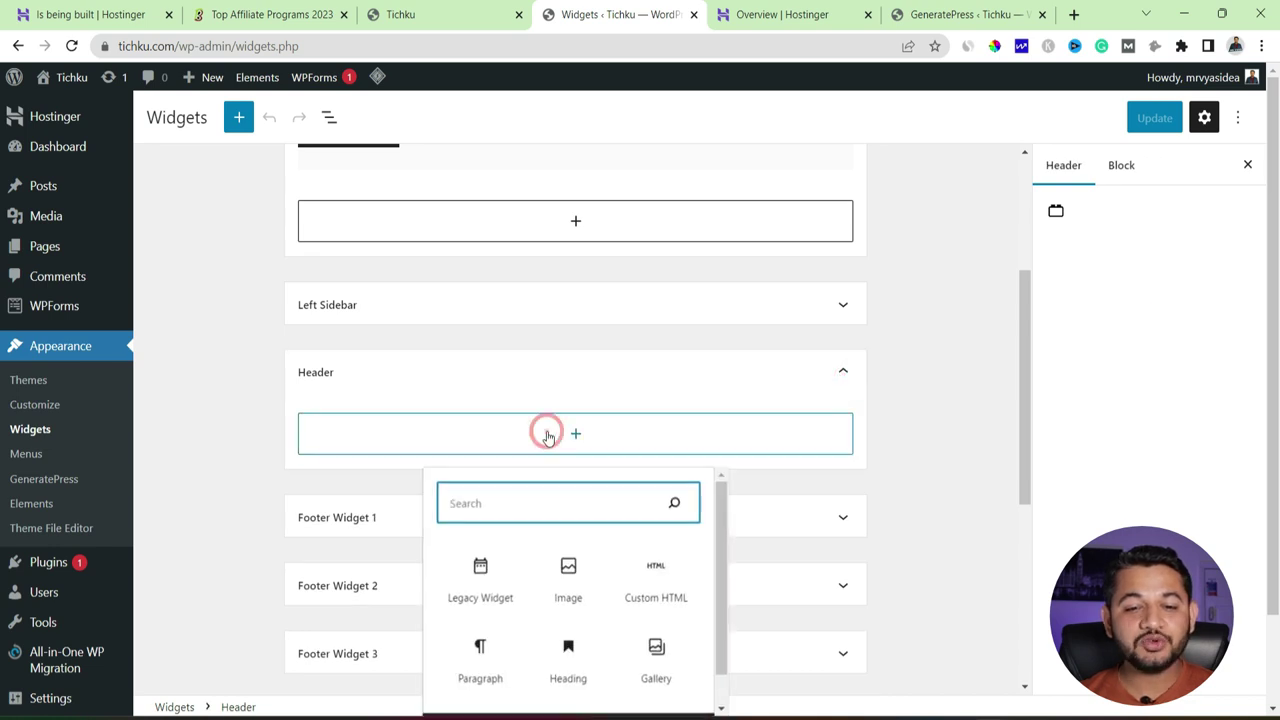
{"action": "type", "text": "menu"}
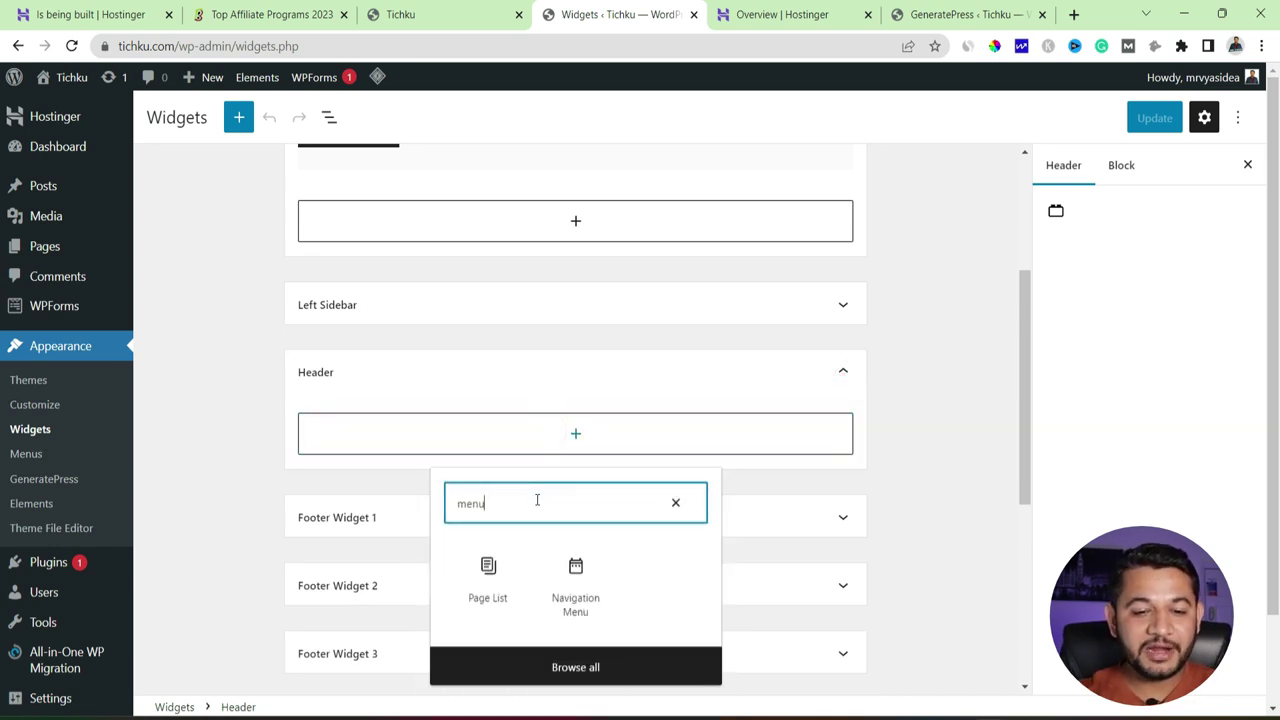
{"action": "left_click", "coordinate": [576, 579]}
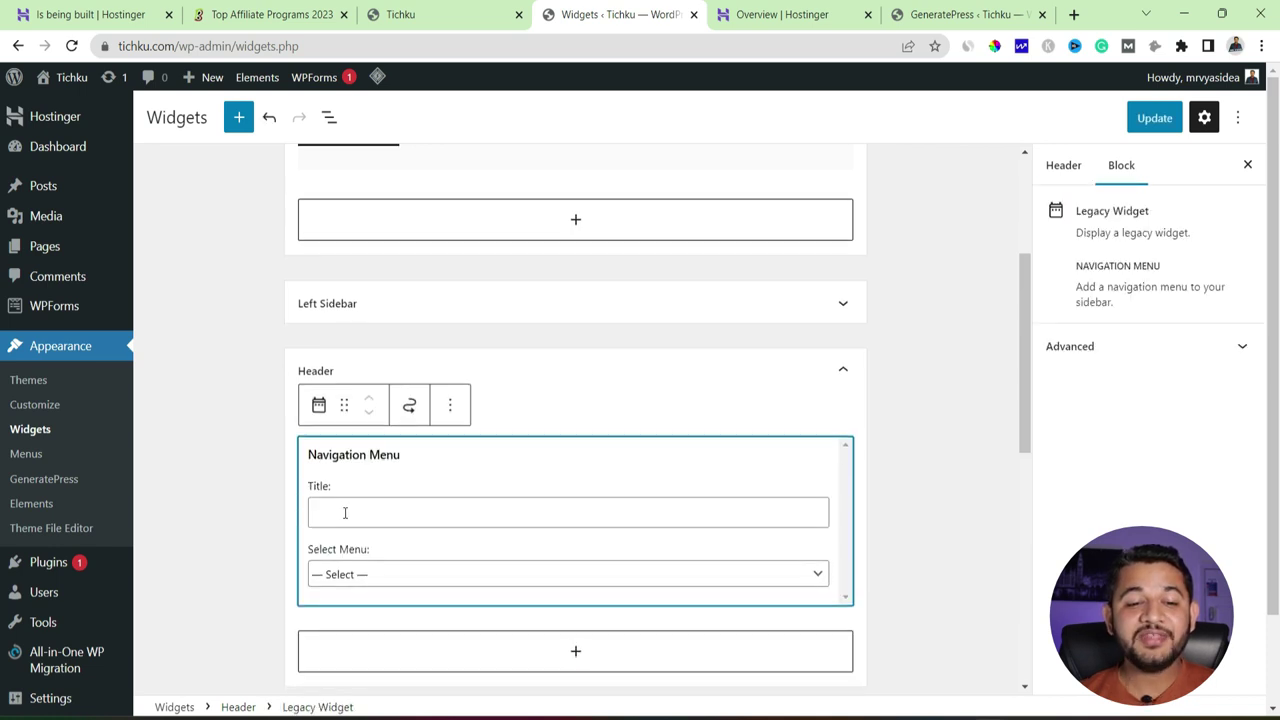
- Assign Primary- Menu to the Header's Navigation Menu widget and save the widgets
{"action": "scroll", "coordinate": [352, 437], "scroll_direction": "down", "scroll_amount": 2}
{"action": "left_click", "coordinate": [354, 487]}
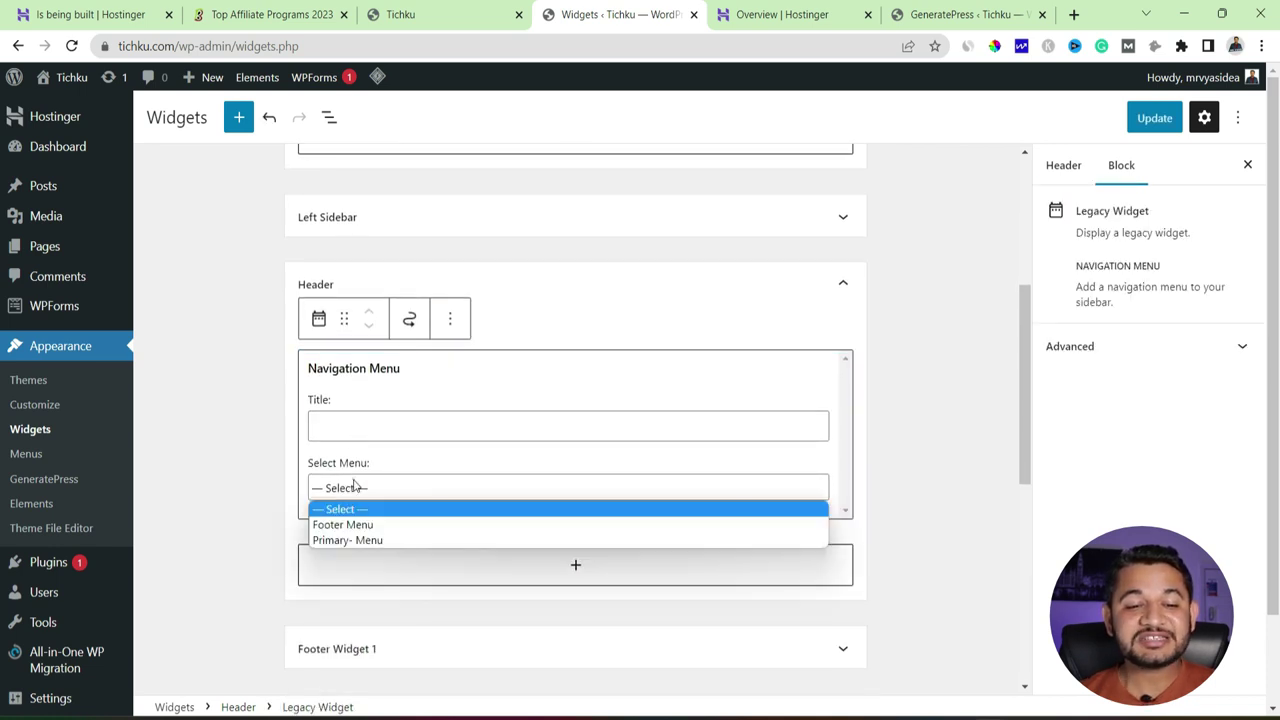
{"action": "left_click", "coordinate": [343, 540]}
{"action": "left_click", "coordinate": [1147, 119]}
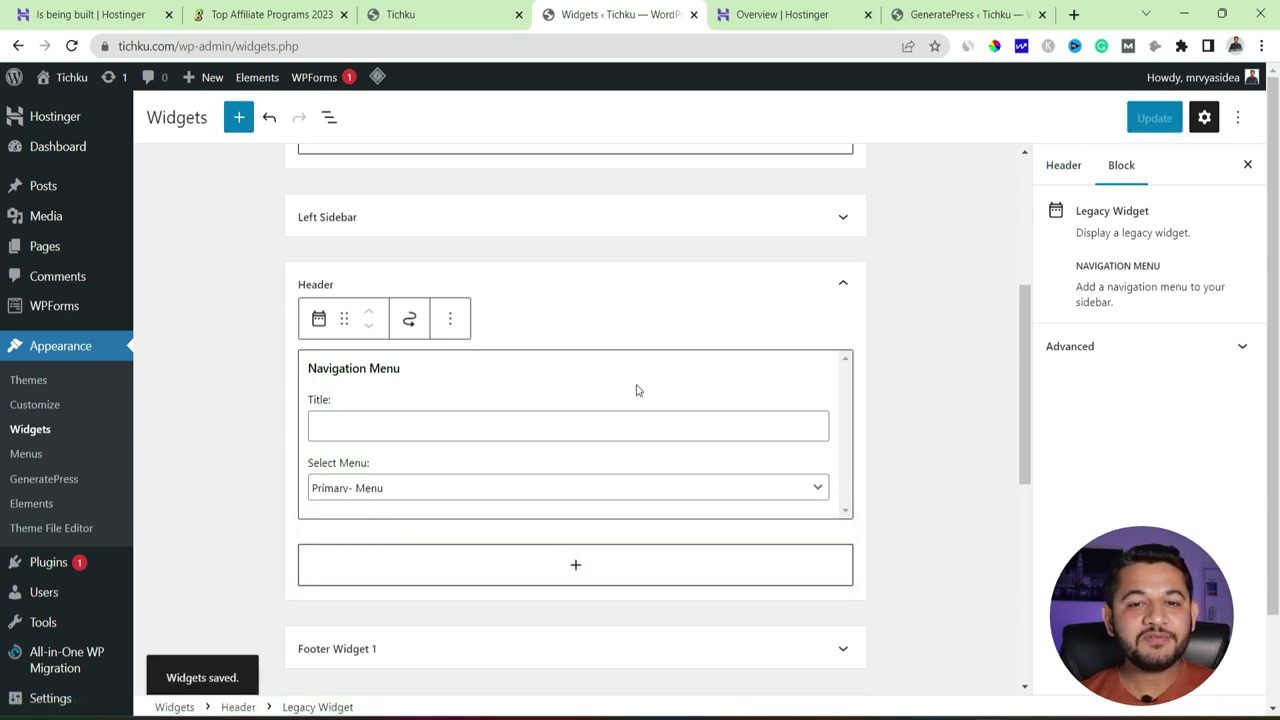
- Reload the Tichku homepage and check its header navigation and the footer
{"action": "left_click", "coordinate": [397, 10]}
{"action": "left_click", "coordinate": [71, 46]}
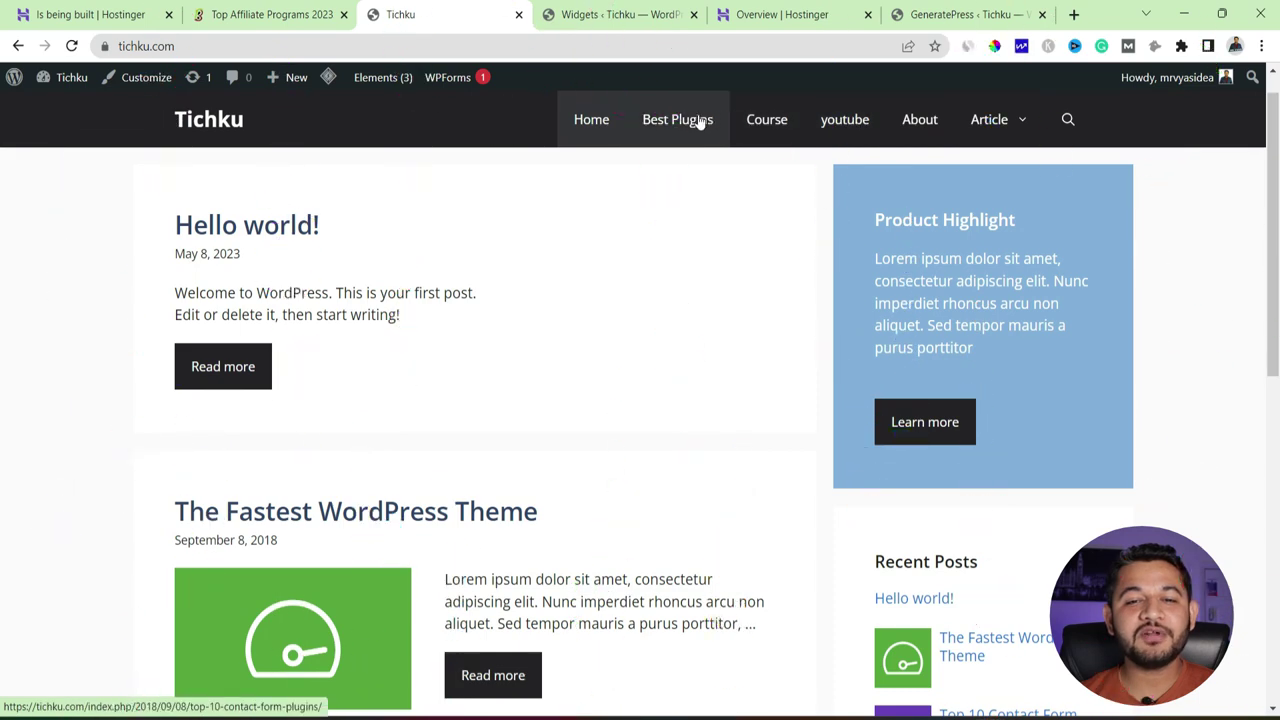
{"action": "mouse_move", "coordinate": [1005, 123]}
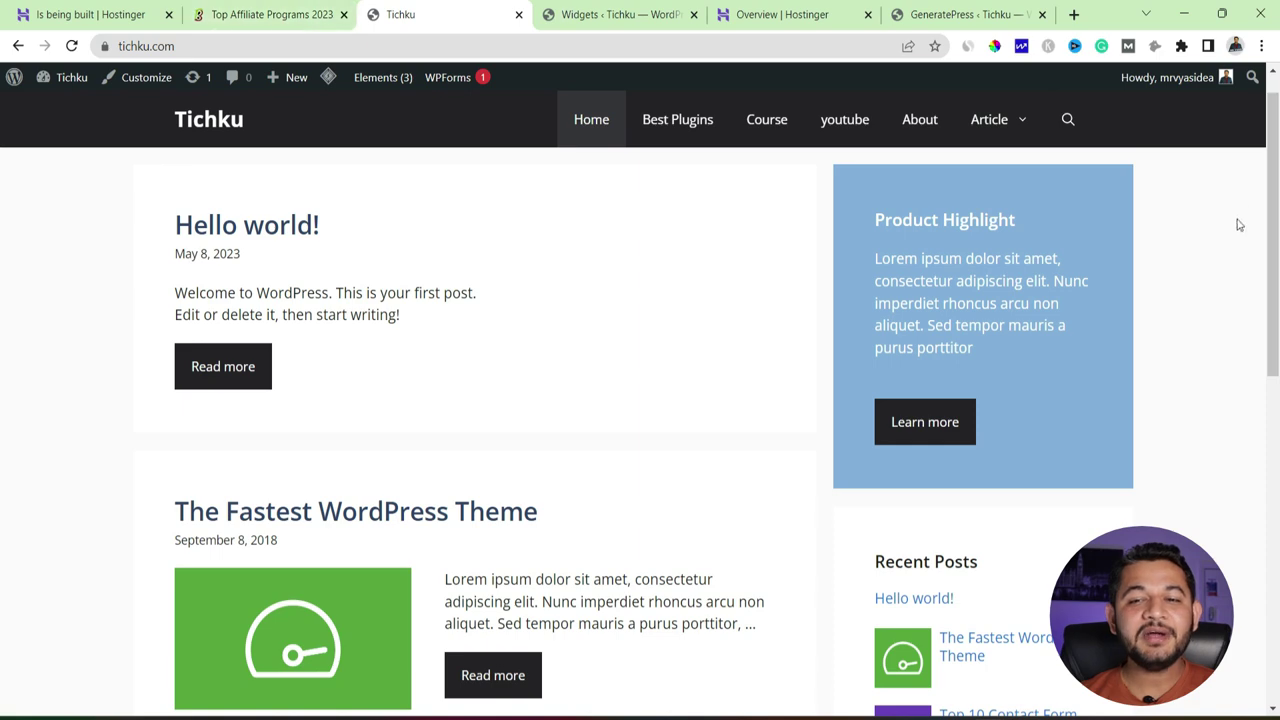
{"action": "scroll", "coordinate": [1272, 155], "scroll_direction": "down", "scroll_amount": 8}
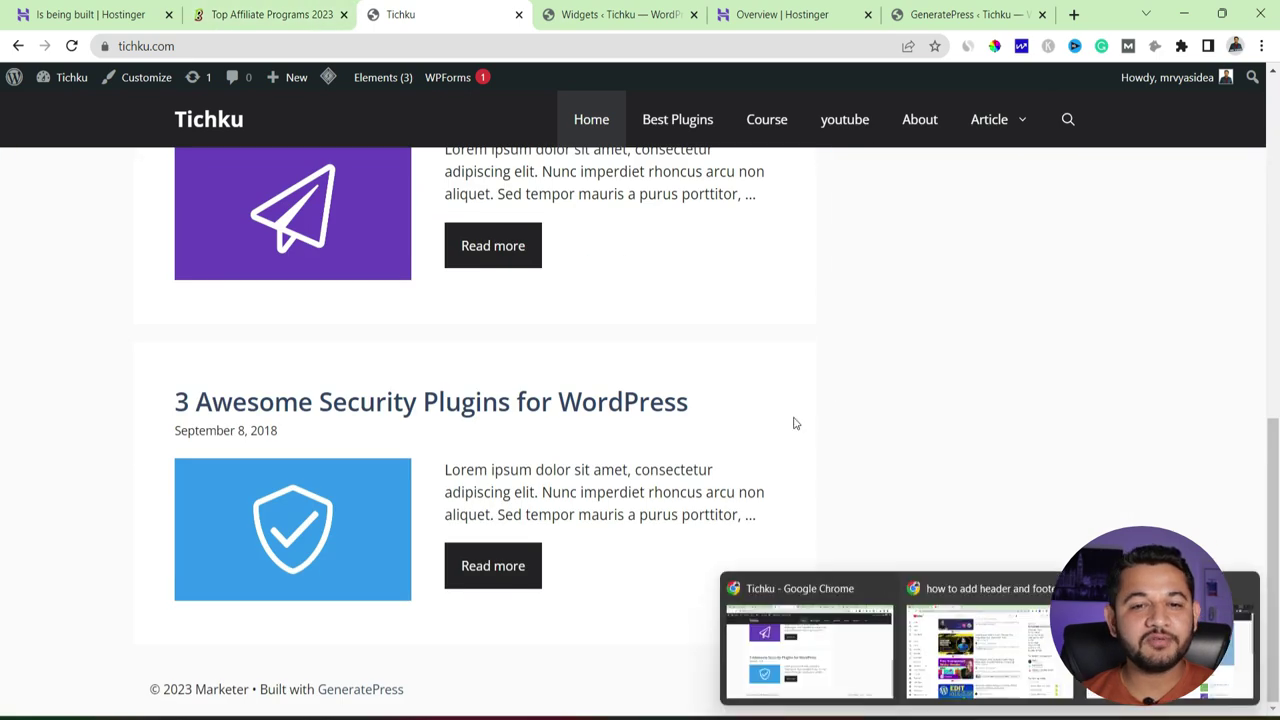
- Assign Footer Menu to the Footer Bar's Navigation Menu widget and save the widgets
{"action": "left_click", "coordinate": [592, 14]}
{"action": "scroll", "coordinate": [226, 451], "scroll_direction": "down", "scroll_amount": 5}
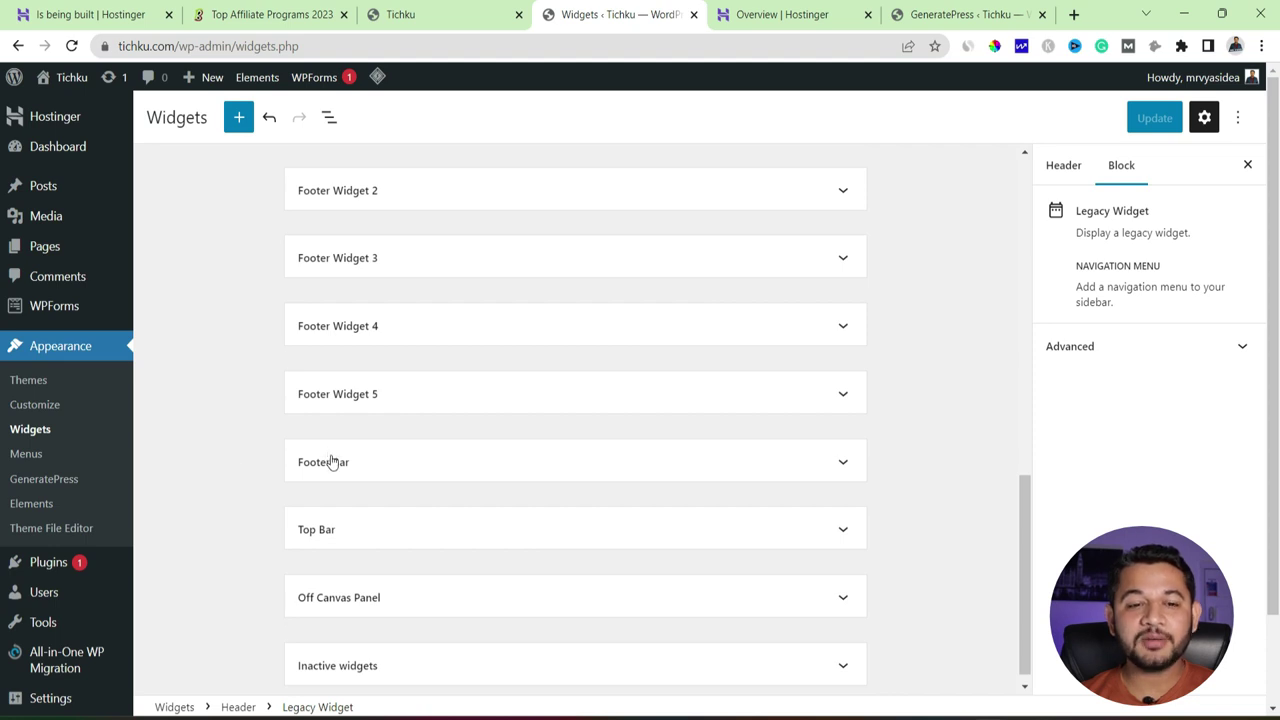
{"action": "left_click", "coordinate": [333, 461]}
{"action": "left_click", "coordinate": [366, 534]}
{"action": "scroll", "coordinate": [362, 476], "scroll_direction": "down", "scroll_amount": 1}
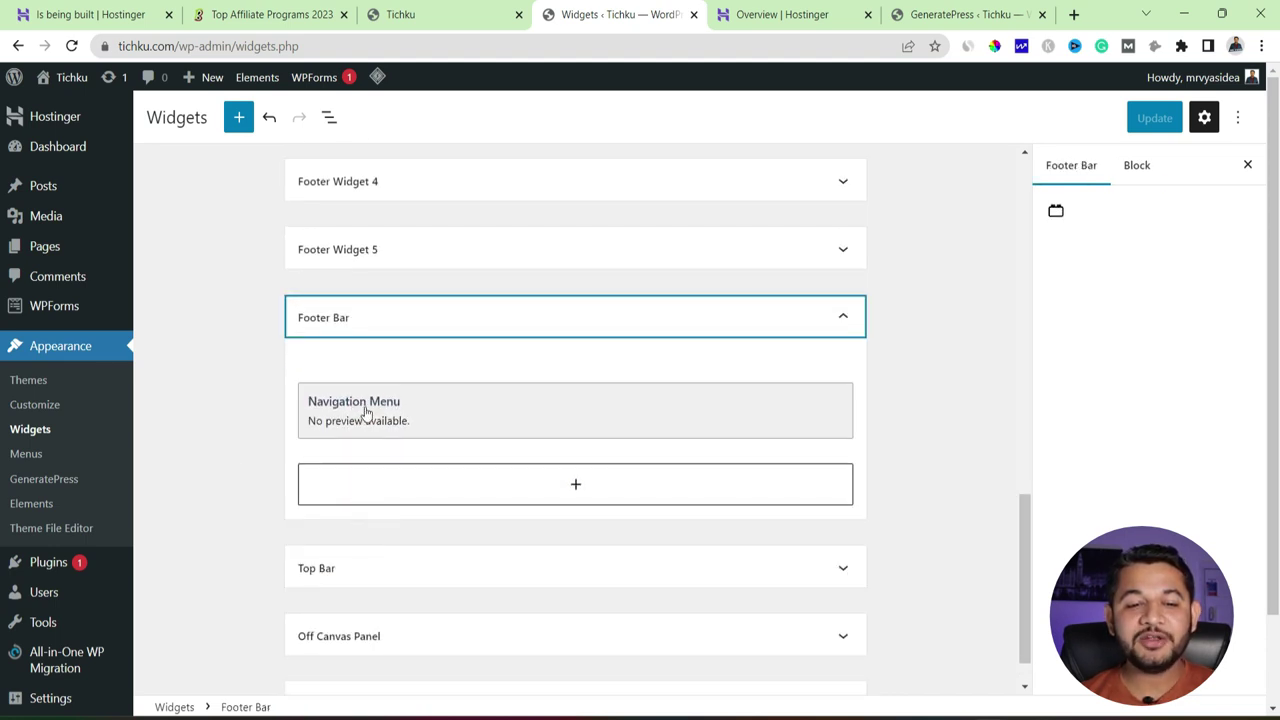
{"action": "left_click", "coordinate": [366, 412]}
{"action": "left_click", "coordinate": [372, 519]}
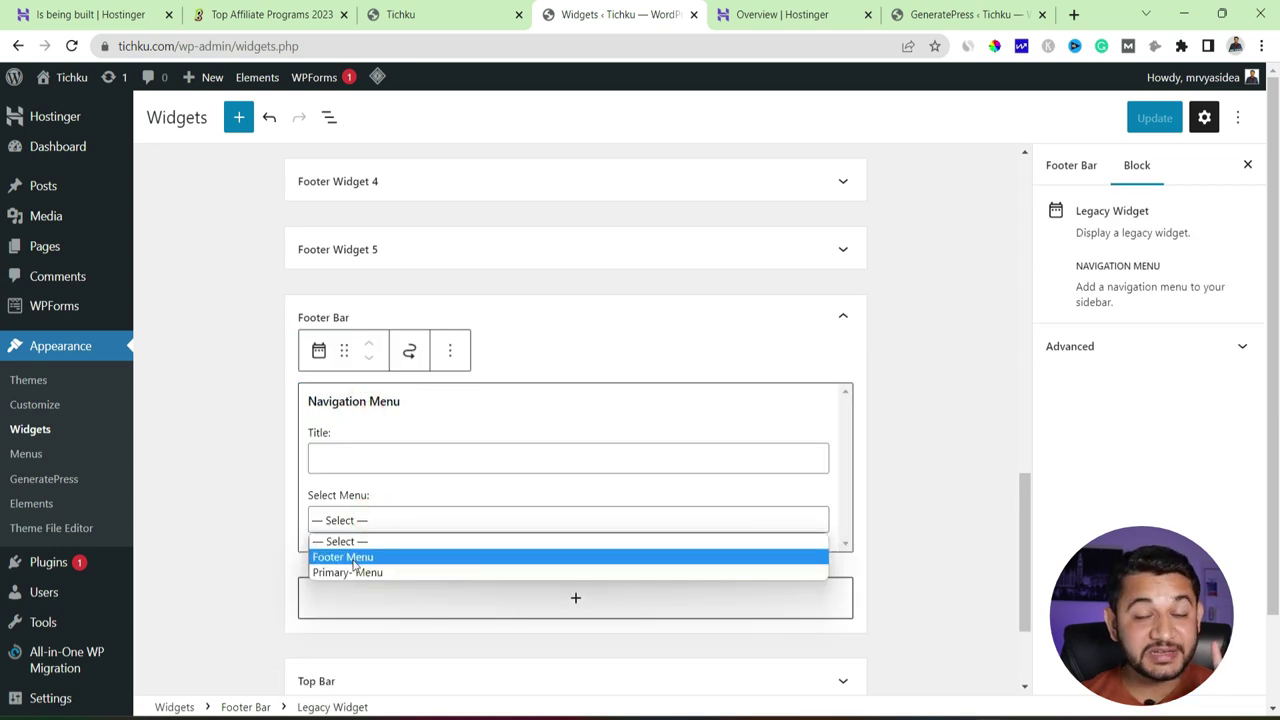
{"action": "left_click", "coordinate": [352, 557]}
{"action": "left_click", "coordinate": [1148, 119]}
- Reload the Tichku homepage and check its footer for the menu links
{"action": "left_click", "coordinate": [453, 12]}
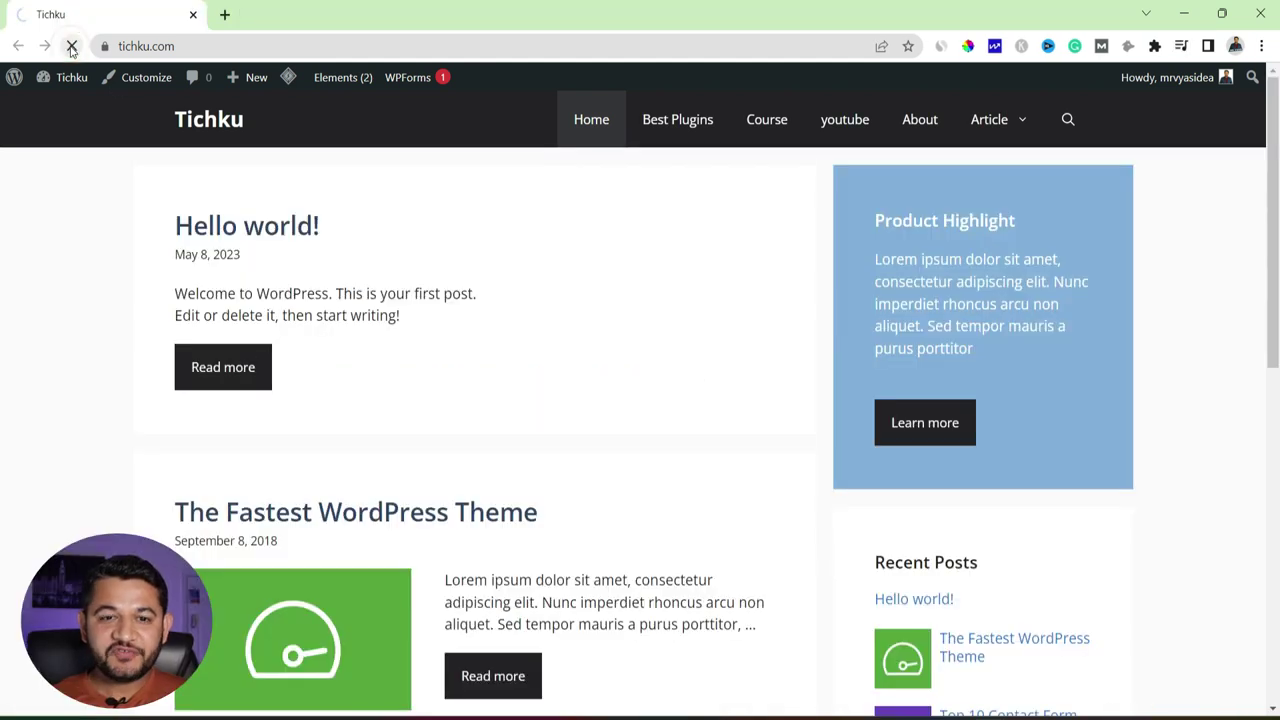
{"action": "left_click", "coordinate": [72, 46]}
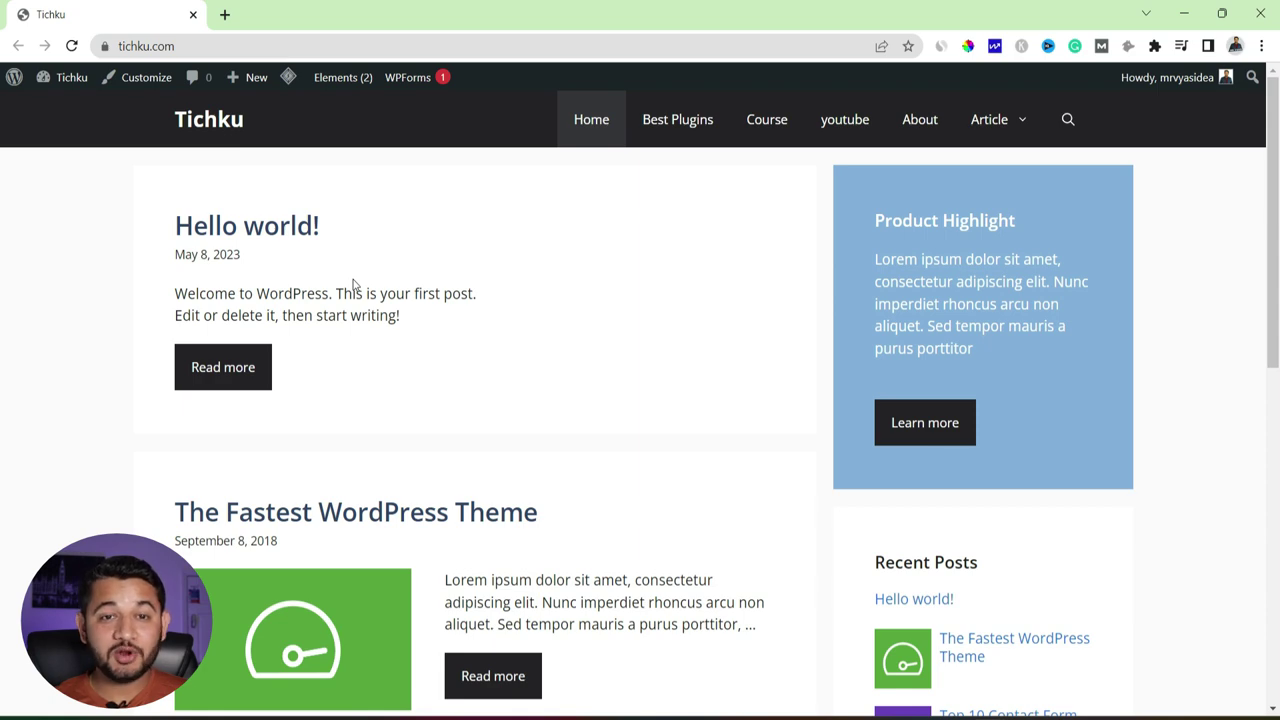
{"action": "scroll", "coordinate": [458, 450], "scroll_direction": "down", "scroll_amount": 7}
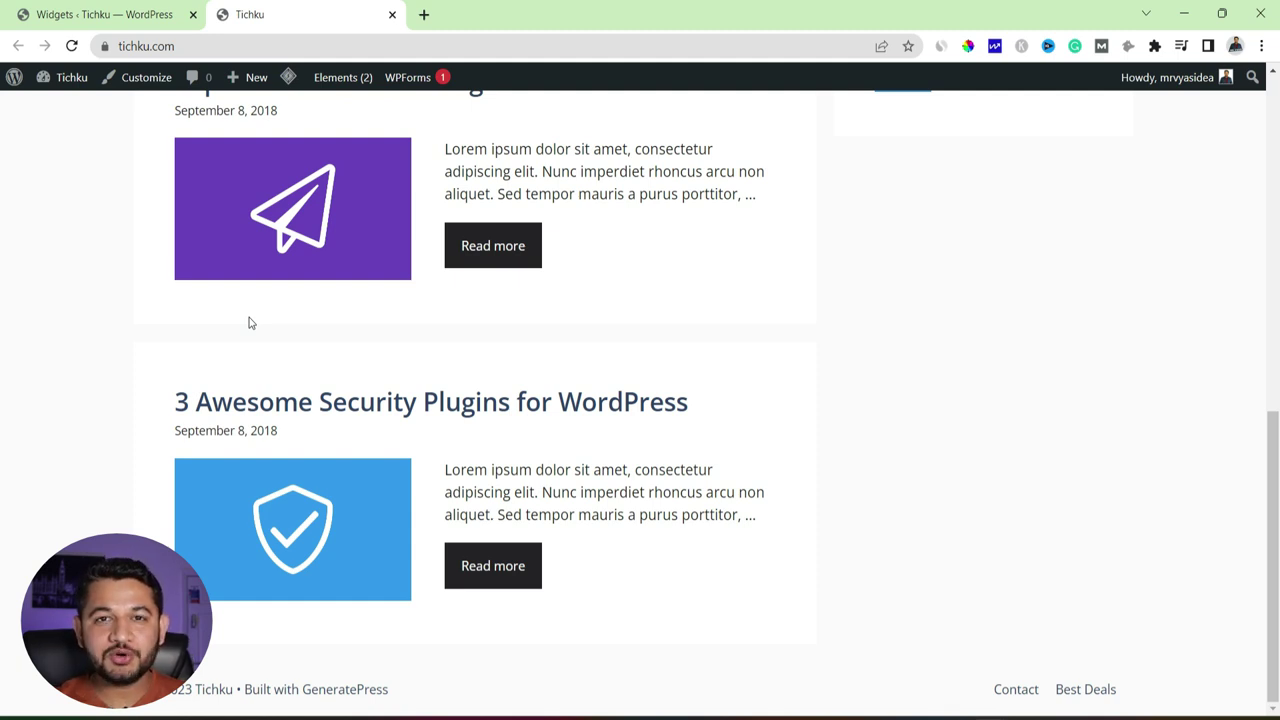
- Return to the widgets editor, search the blocks available for the Footer Bar for "post", and clear the search
{"action": "left_click", "coordinate": [117, 8]}
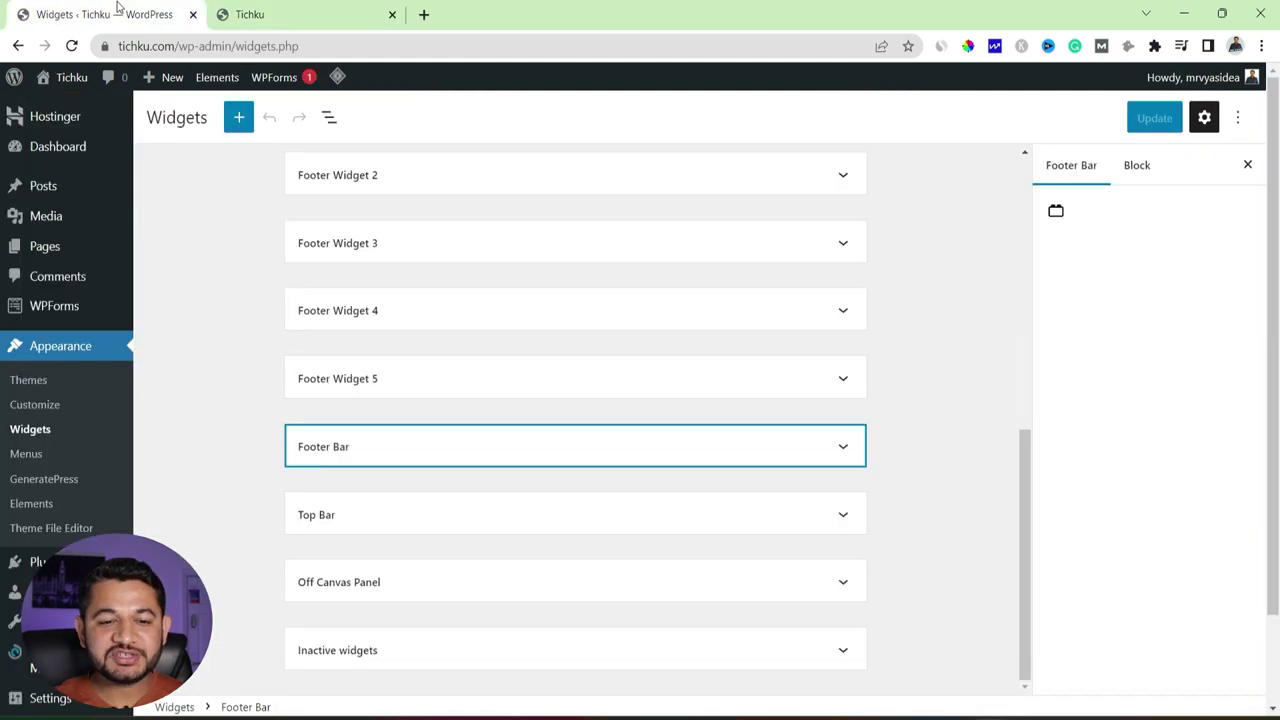
{"action": "left_click", "coordinate": [364, 455]}
{"action": "left_click", "coordinate": [377, 617]}
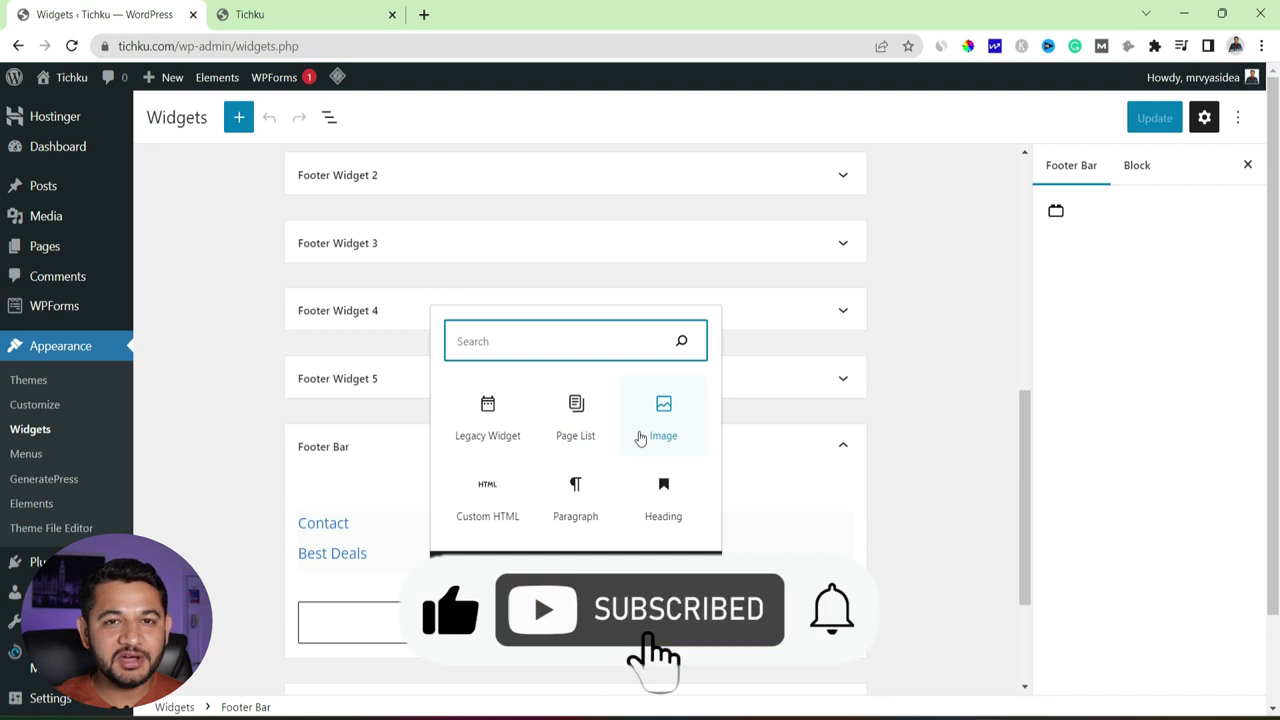
{"action": "left_click", "coordinate": [603, 338]}
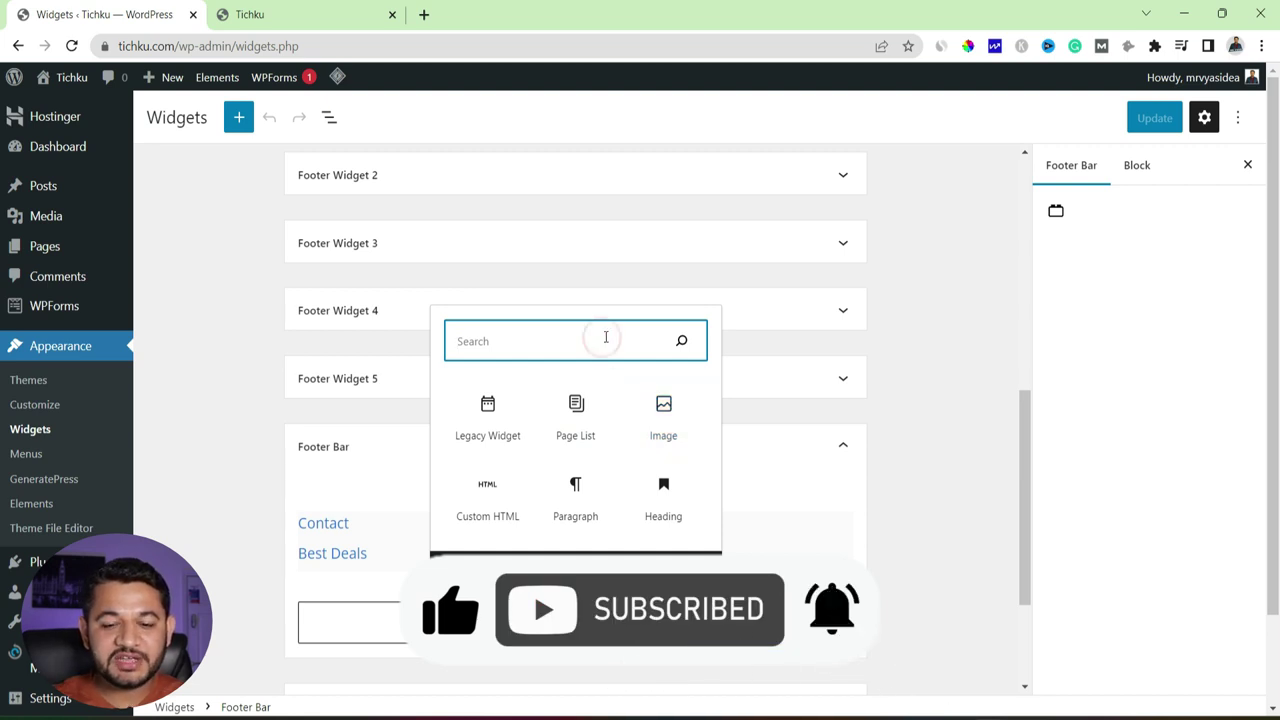
{"action": "type", "text": "post"}
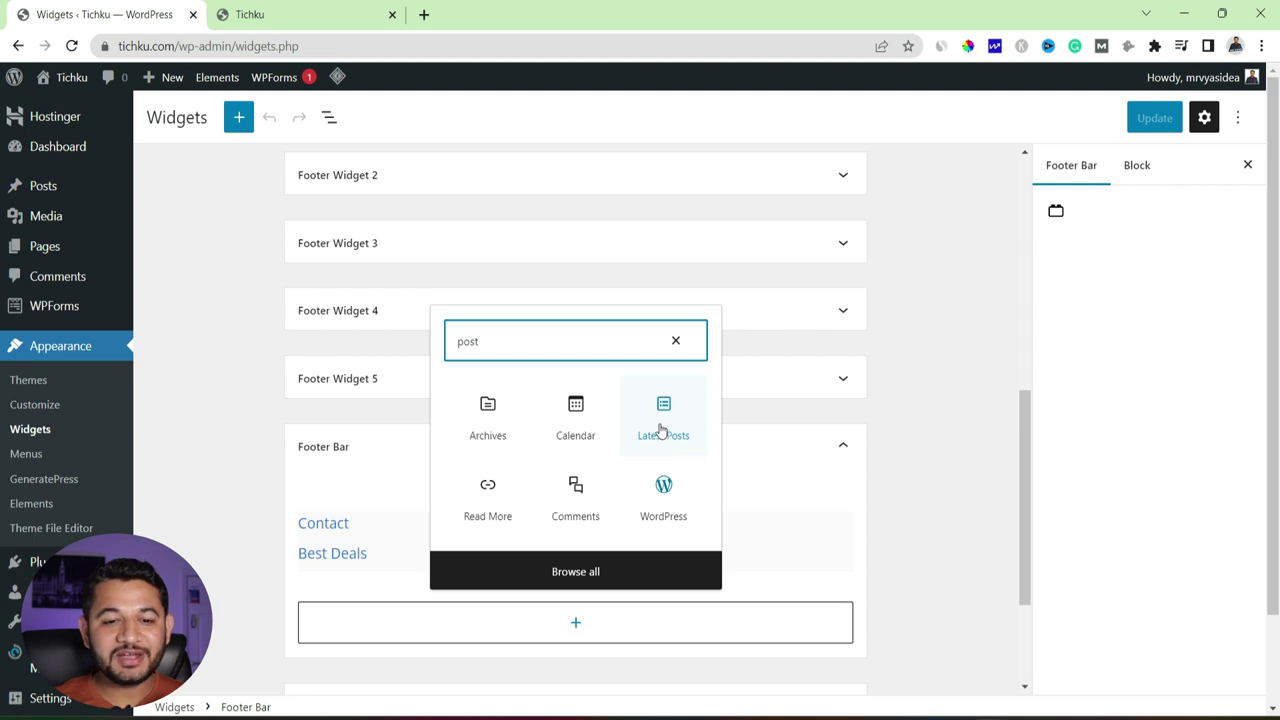
{"action": "left_click", "coordinate": [504, 340]}
{"action": "key", "text": "BackSpace"}
{"action": "key", "text": "BackSpace"}
{"action": "key", "text": "BackSpace"}
{"action": "key", "text": "BackSpace"}
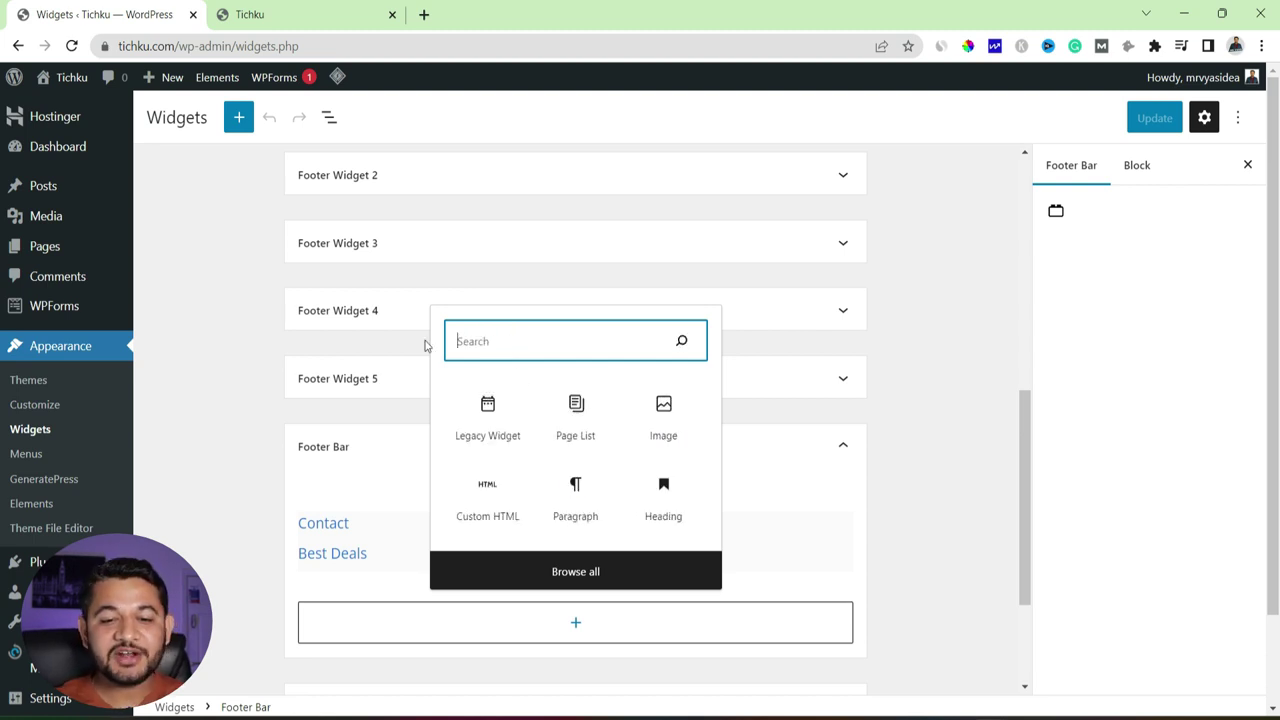
- Browse the full block library for the Footer Bar, from the GenerateBlocks and text blocks to the widgets
{"action": "left_click", "coordinate": [563, 578]}
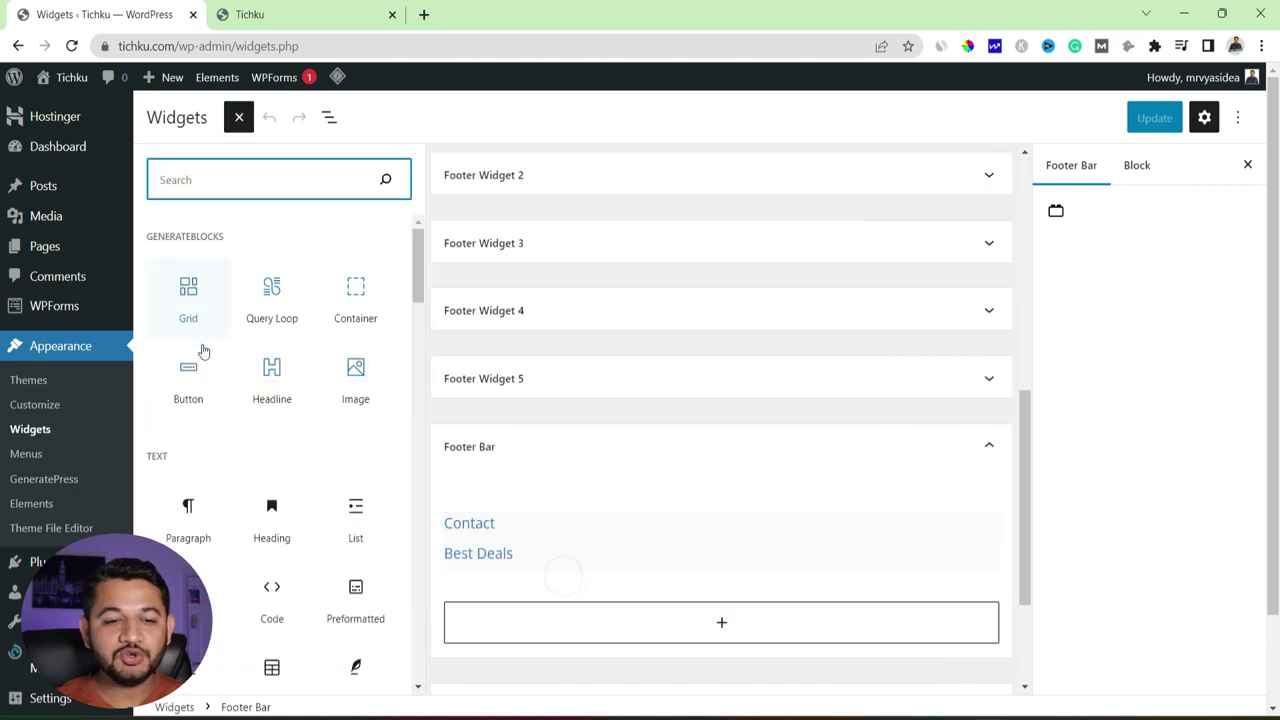
{"action": "scroll", "coordinate": [206, 371], "scroll_direction": "down", "scroll_amount": 6}
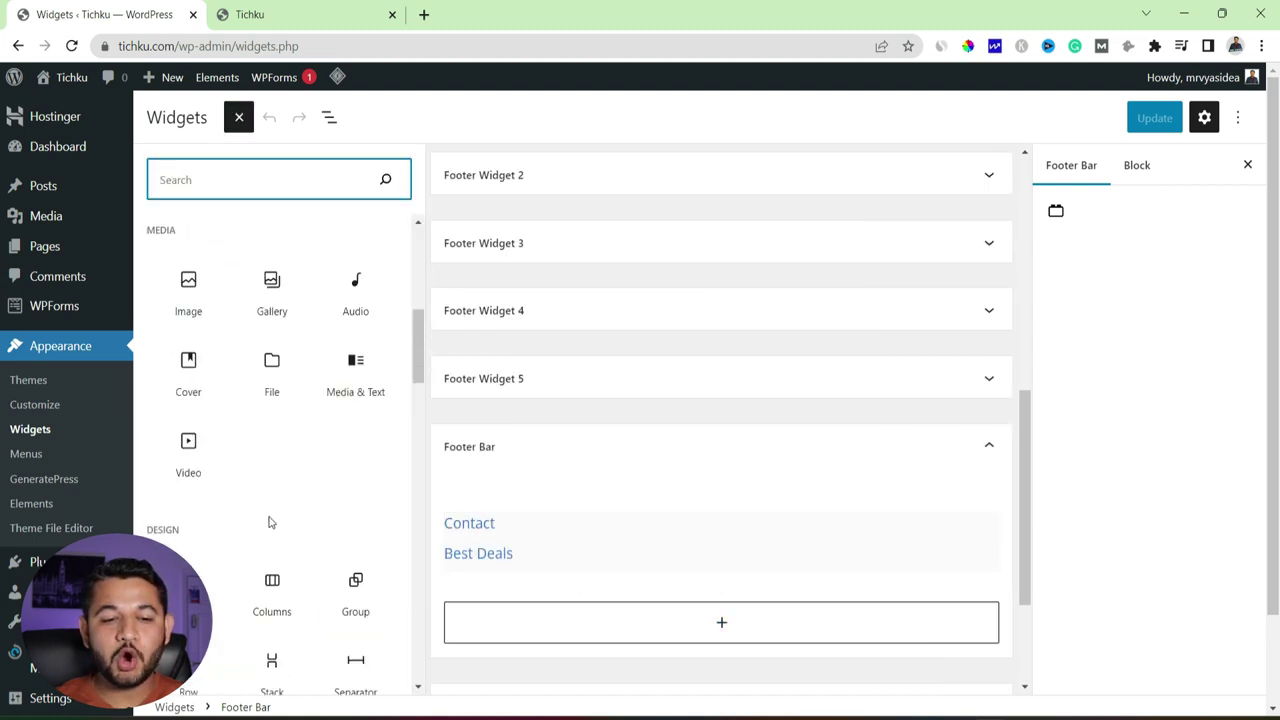
{"action": "scroll", "coordinate": [268, 522], "scroll_direction": "down", "scroll_amount": 3}
{"action": "scroll", "coordinate": [267, 524], "scroll_direction": "down", "scroll_amount": 3}
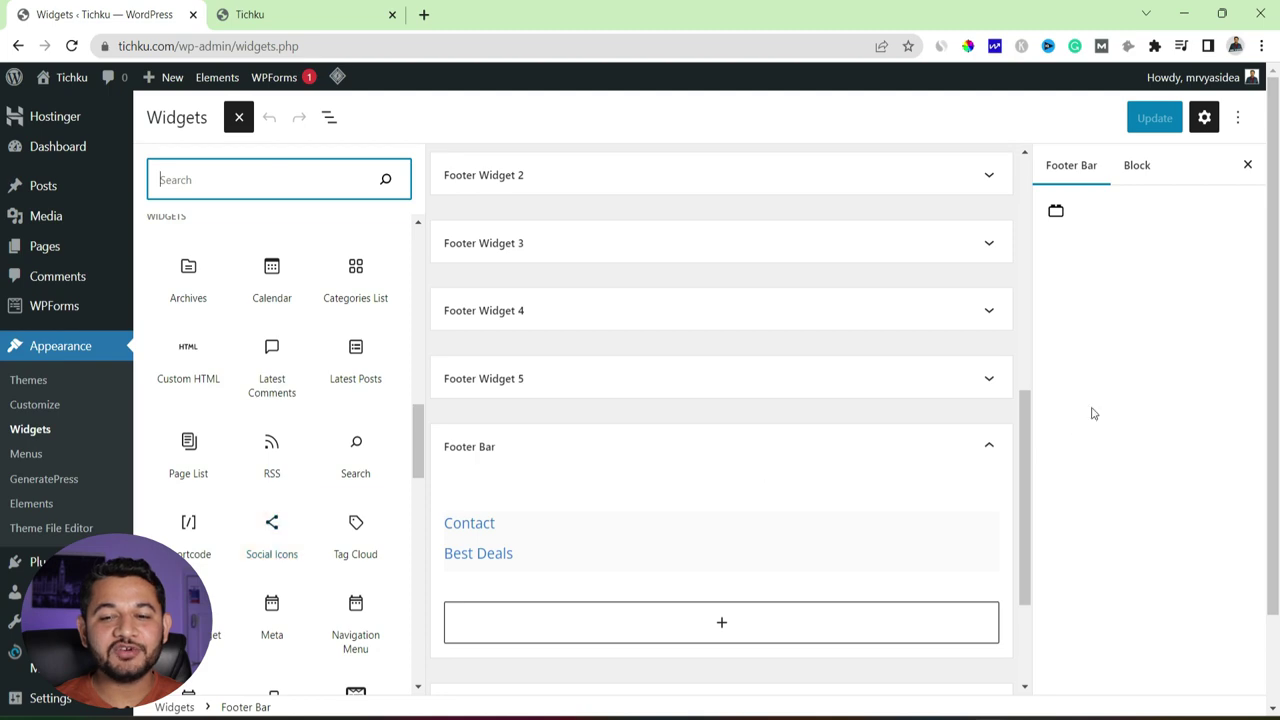
{"action": "left_click", "coordinate": [1163, 350]}
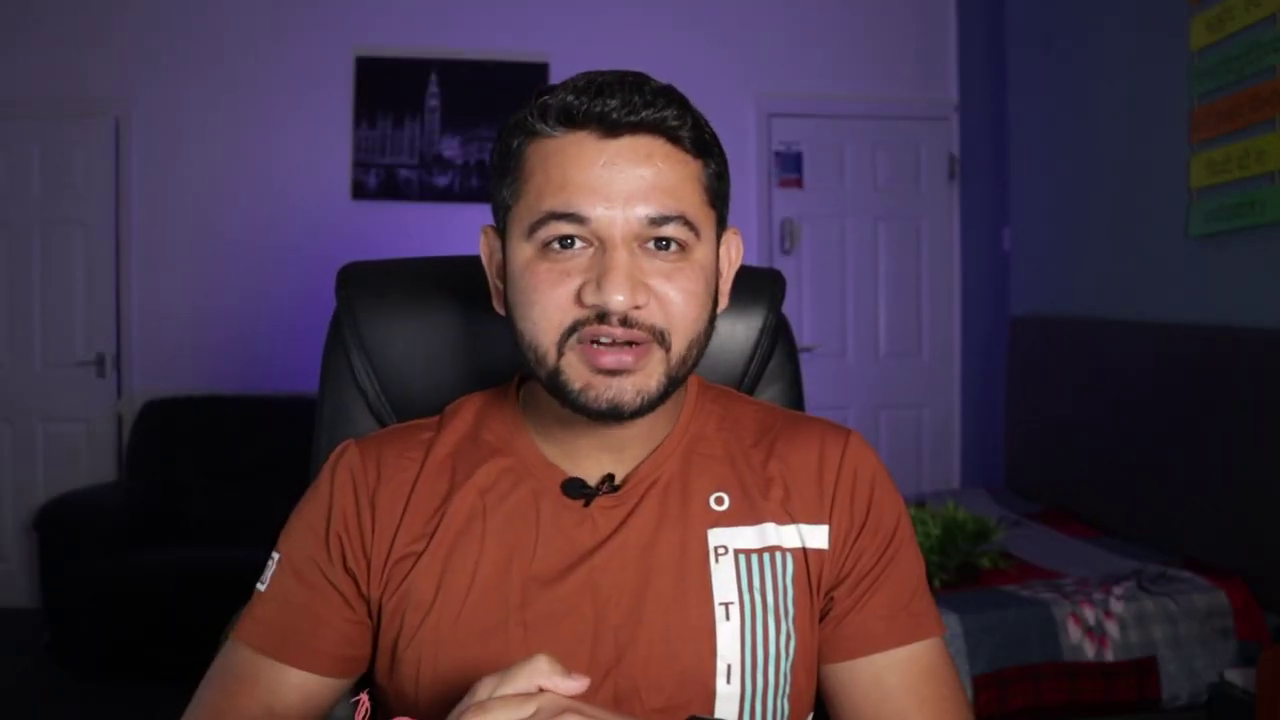